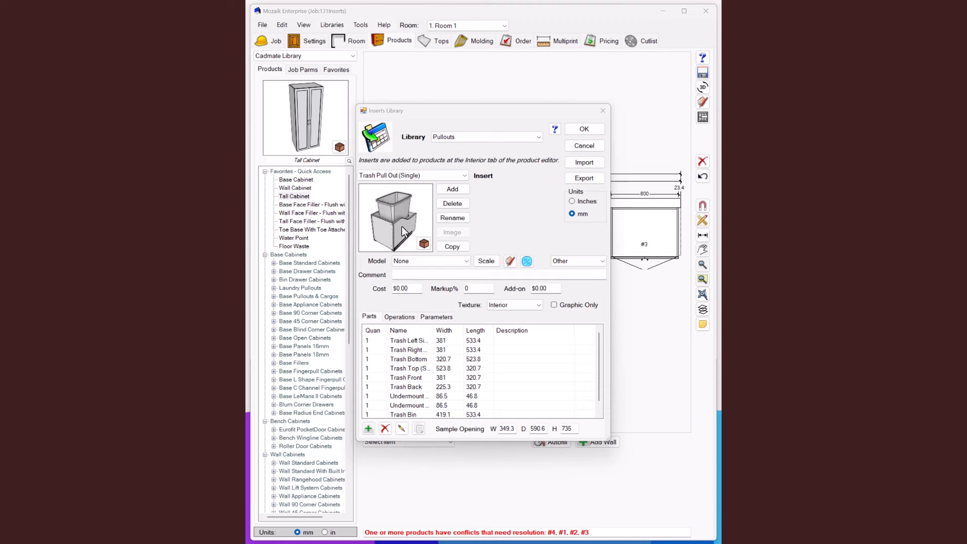
# Examine the Trash Pull Out (Single) insert's preview, parts, operations and parameters in the Pullouts library
pyautogui.moveTo(400, 225); pyautogui.dragTo(365, 225)
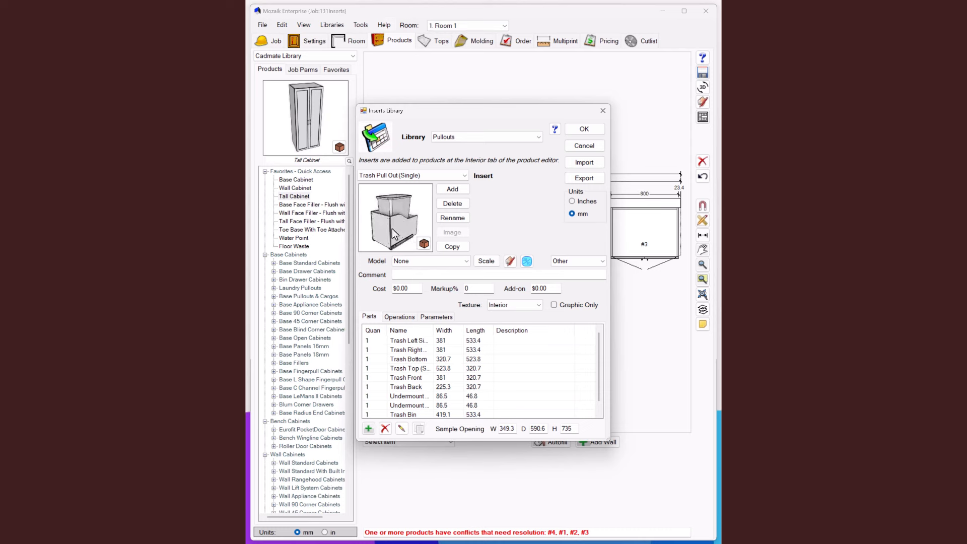
pyautogui.click(411, 340)
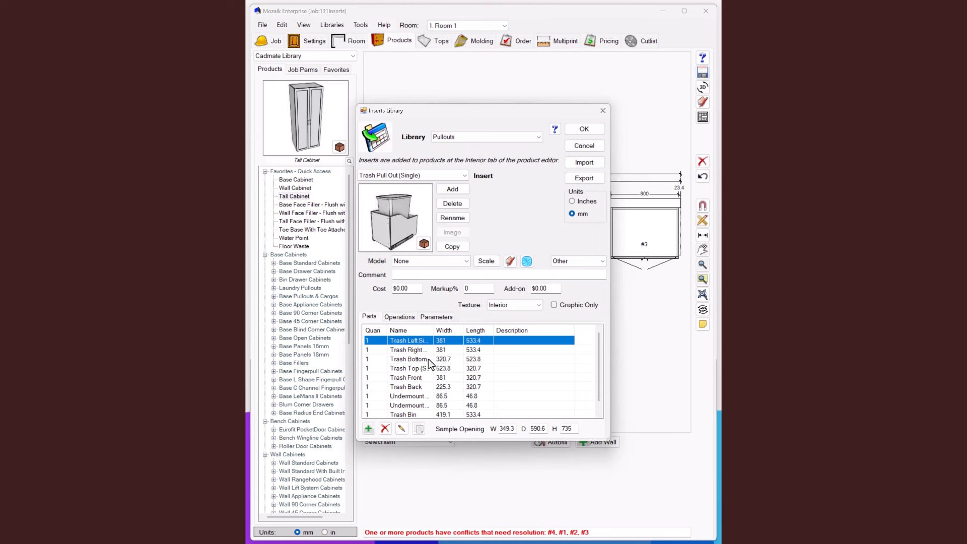
pyautogui.scroll(-1, 427, 358)
pyautogui.scroll(1, 423, 366)
pyautogui.click(399, 316)
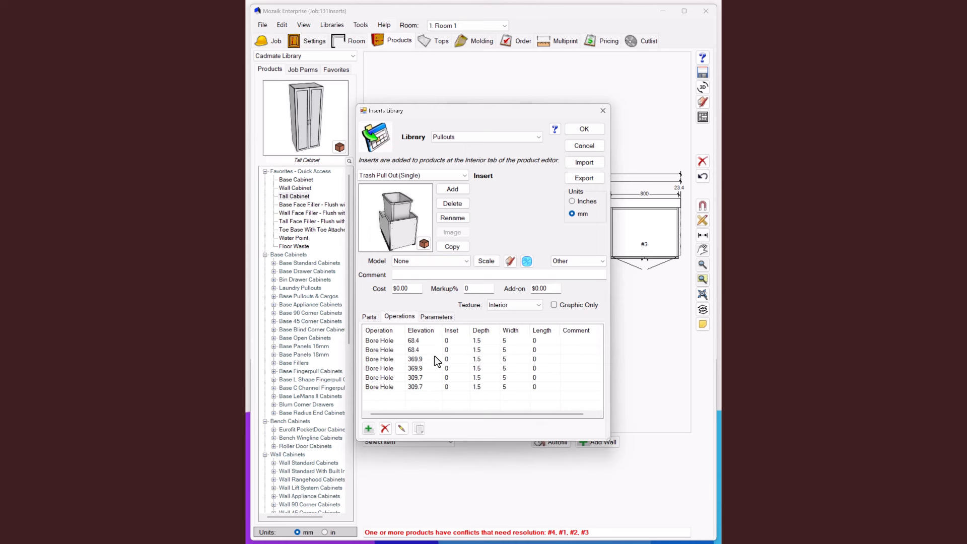
pyautogui.click(427, 316)
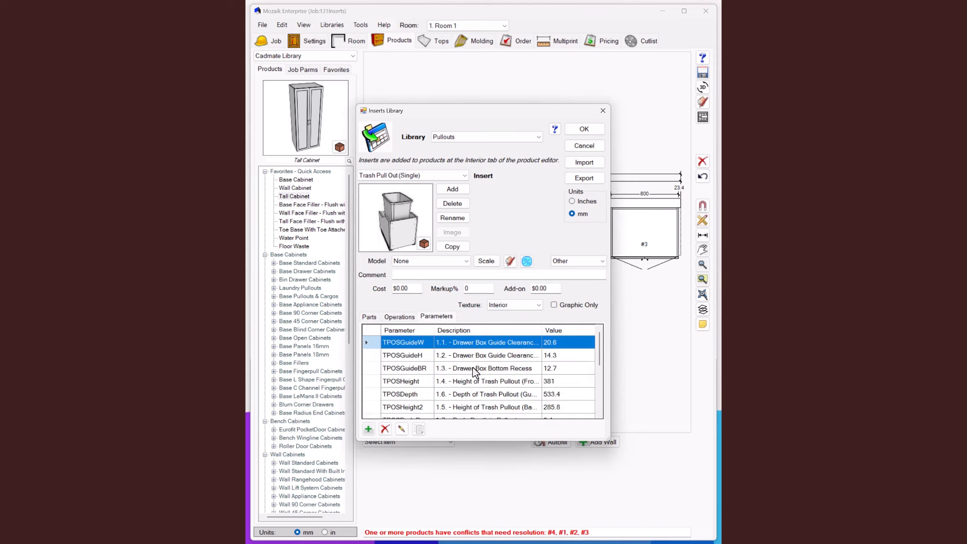
pyautogui.scroll(-1, 473, 372)
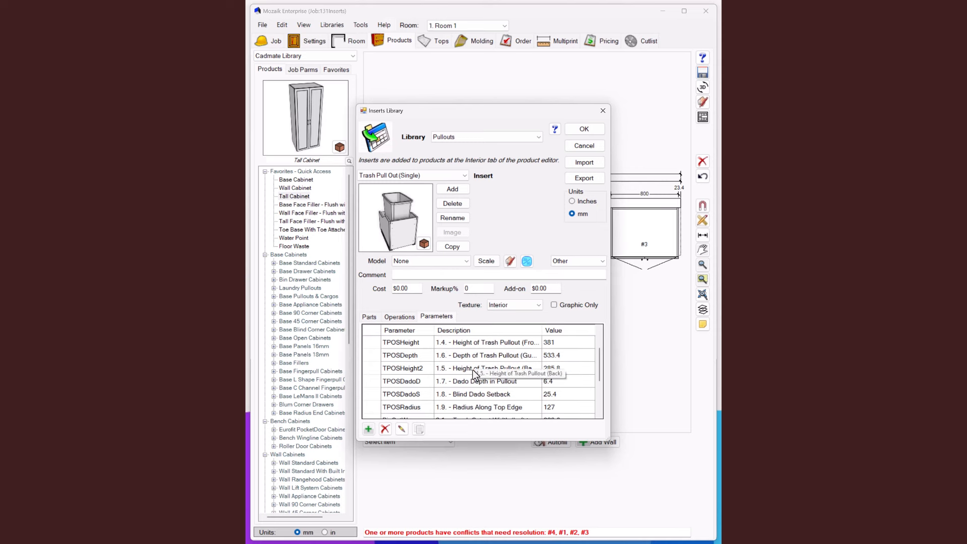
pyautogui.scroll(-1, 474, 372)
pyautogui.scroll(-1, 472, 371)
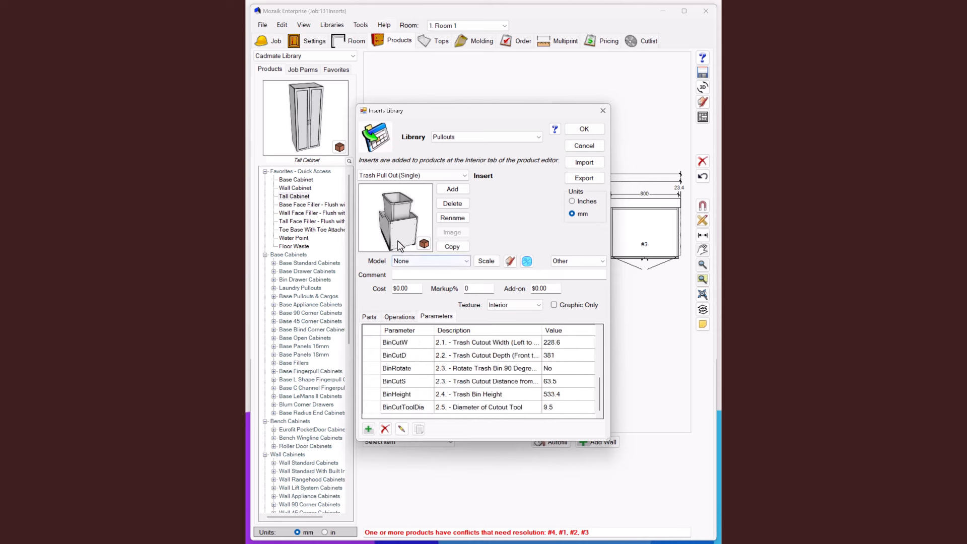
pyautogui.moveTo(397, 240); pyautogui.dragTo(357, 234)
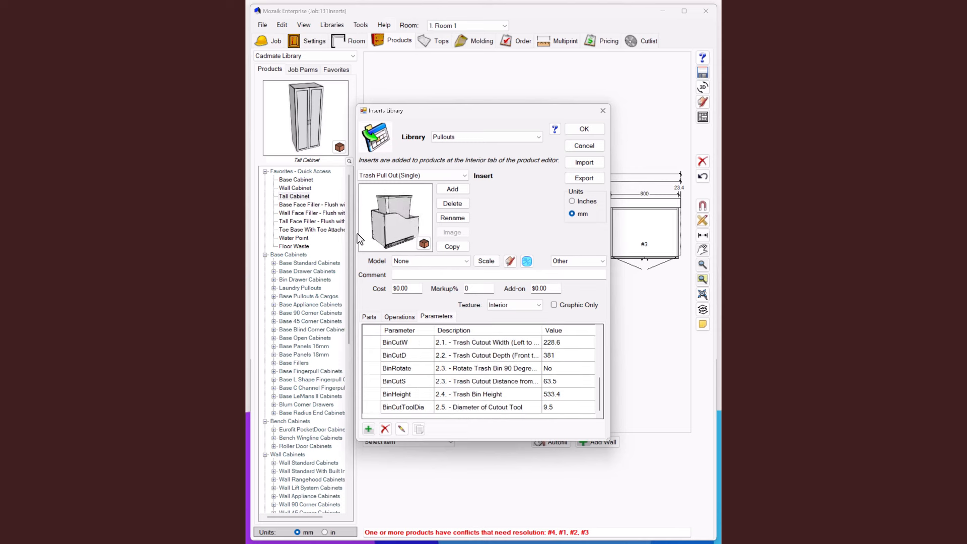
# Review the Utensil Base Pullout insert's operations and preview, check the available insert libraries, and close the Inserts Library
pyautogui.click(404, 176)
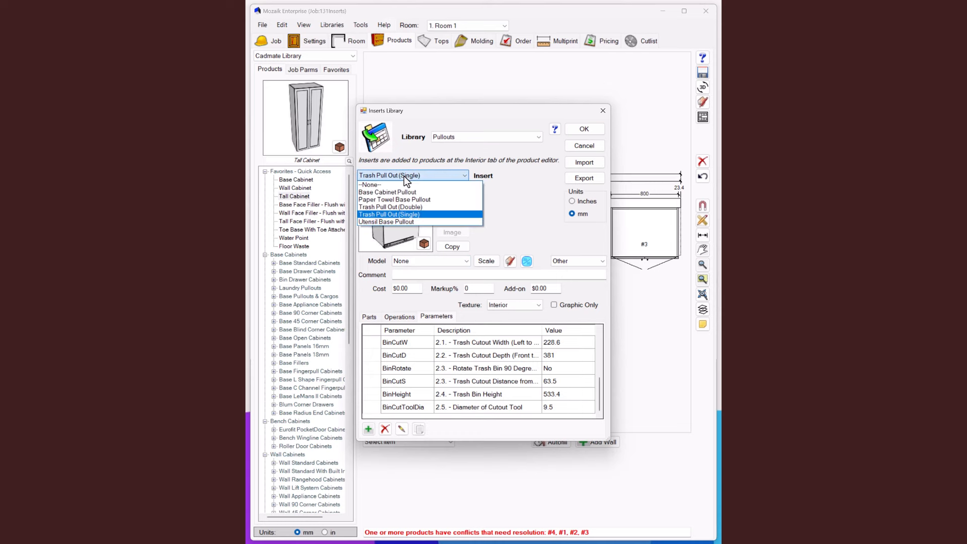
pyautogui.click(411, 222)
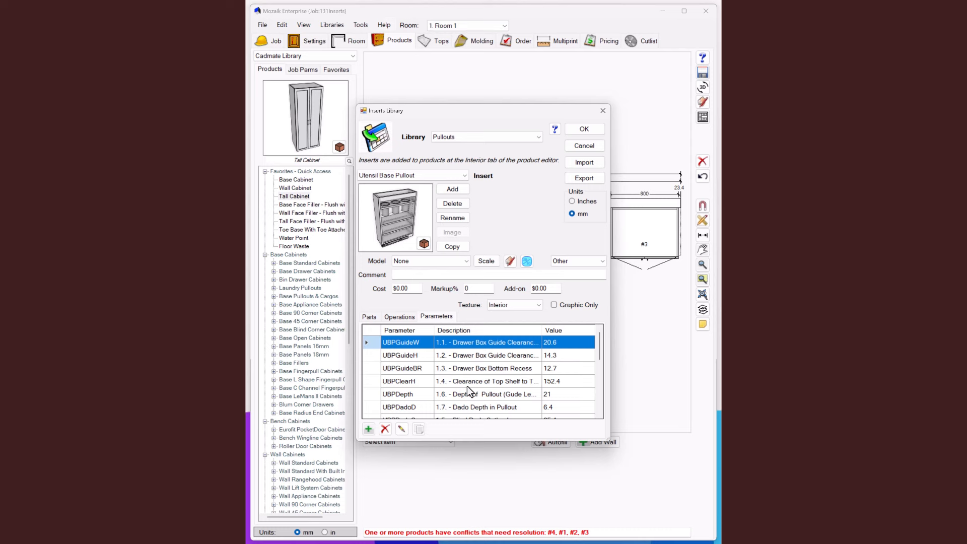
pyautogui.click(401, 317)
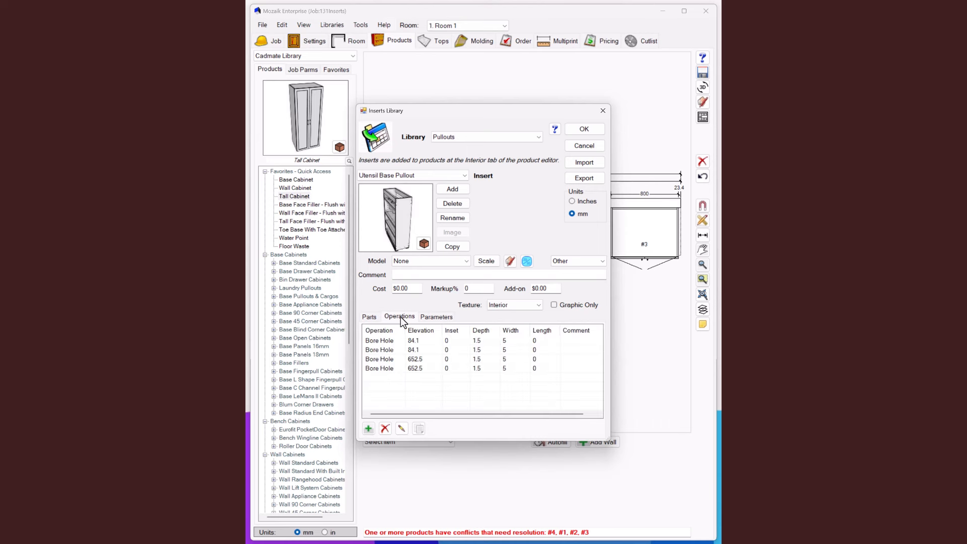
pyautogui.moveTo(391, 228); pyautogui.dragTo(413, 219)
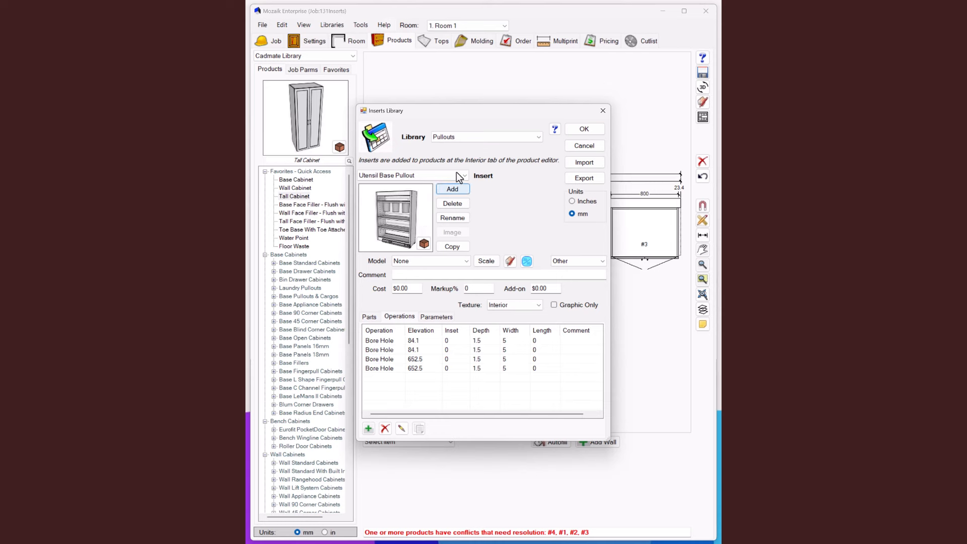
pyautogui.click(466, 144)
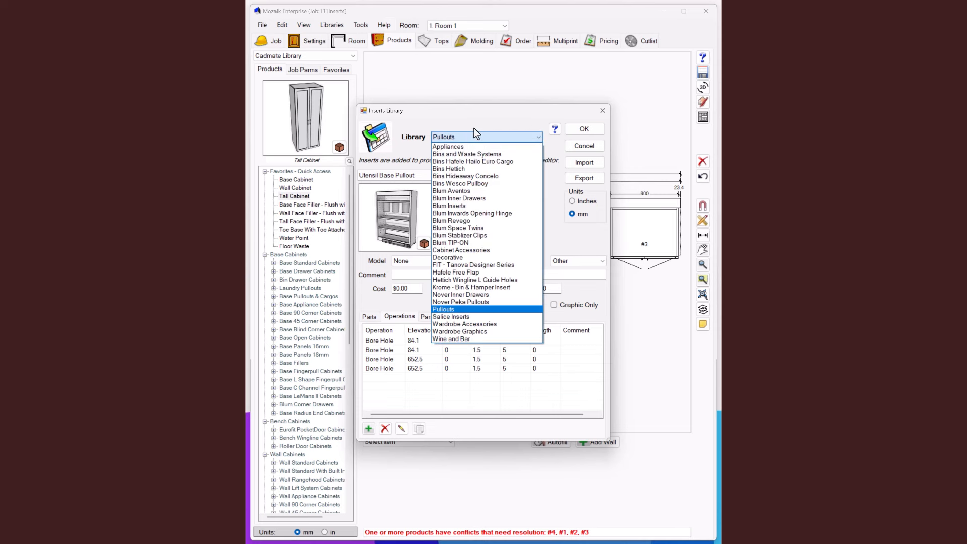
pyautogui.click(473, 133)
pyautogui.click(583, 130)
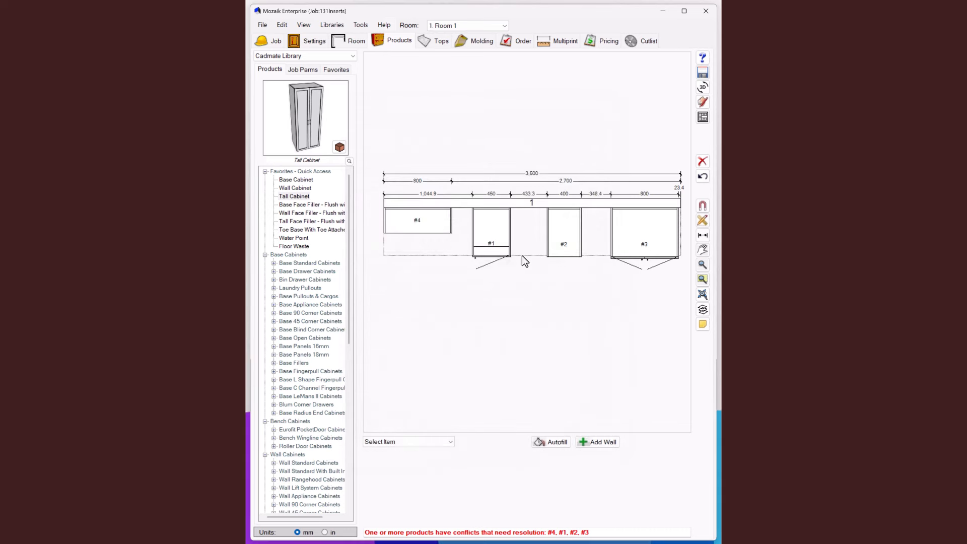
# Open wall cabinet #4 for editing and divide its interior into two equal side-by-side sections with a vertical partition
pyautogui.doubleClick(429, 225)
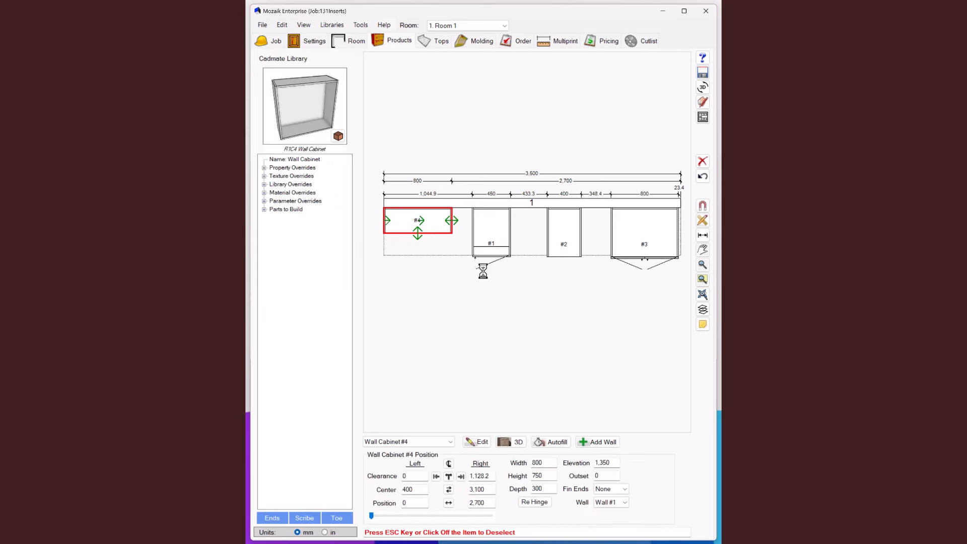
pyautogui.click(517, 209)
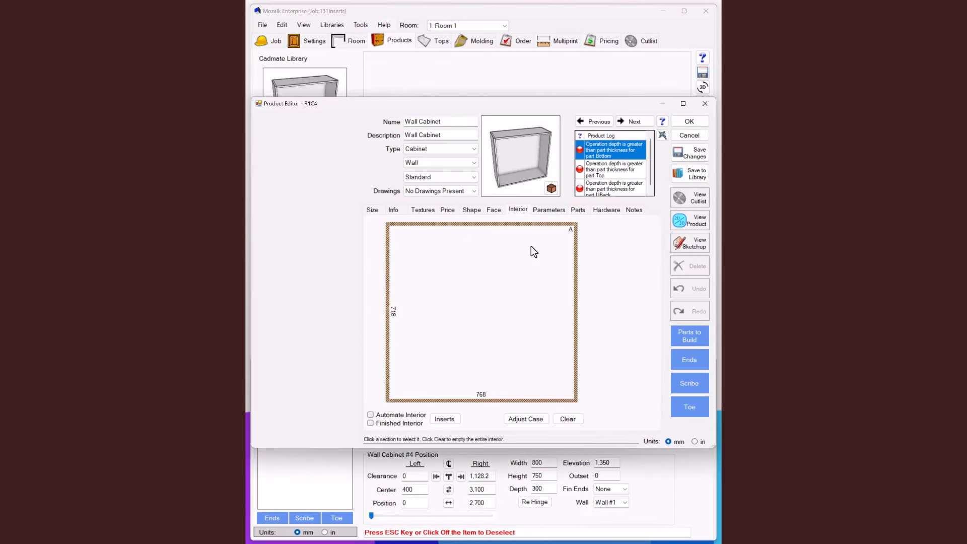
pyautogui.click(494, 270)
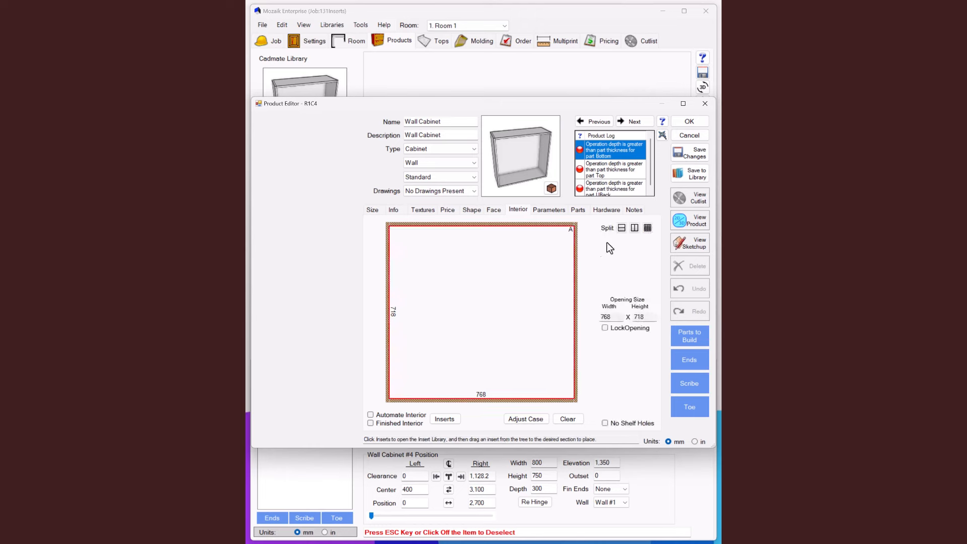
pyautogui.click(634, 228)
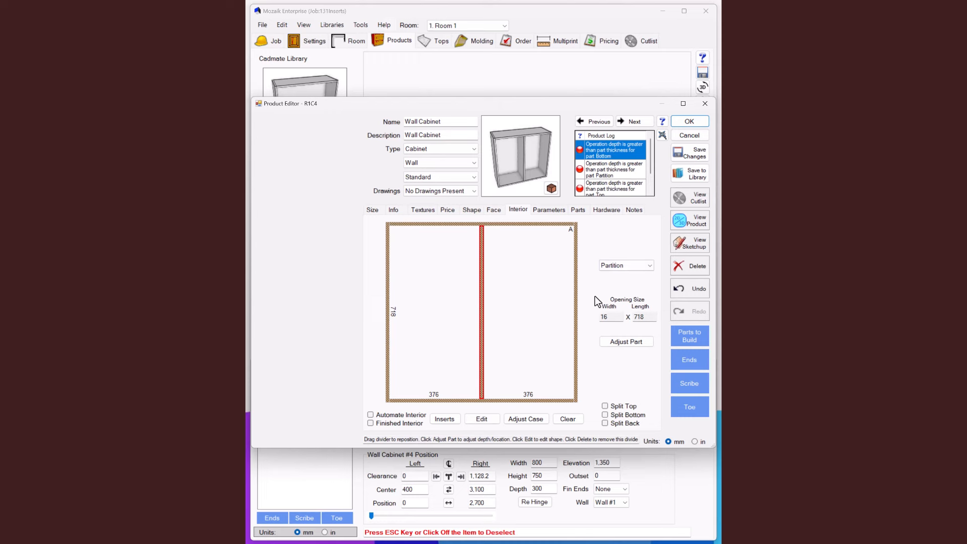
# Place the Angled Shelf Left insert from Cabinet Accessories in the cabinet's left interior section
pyautogui.click(437, 301)
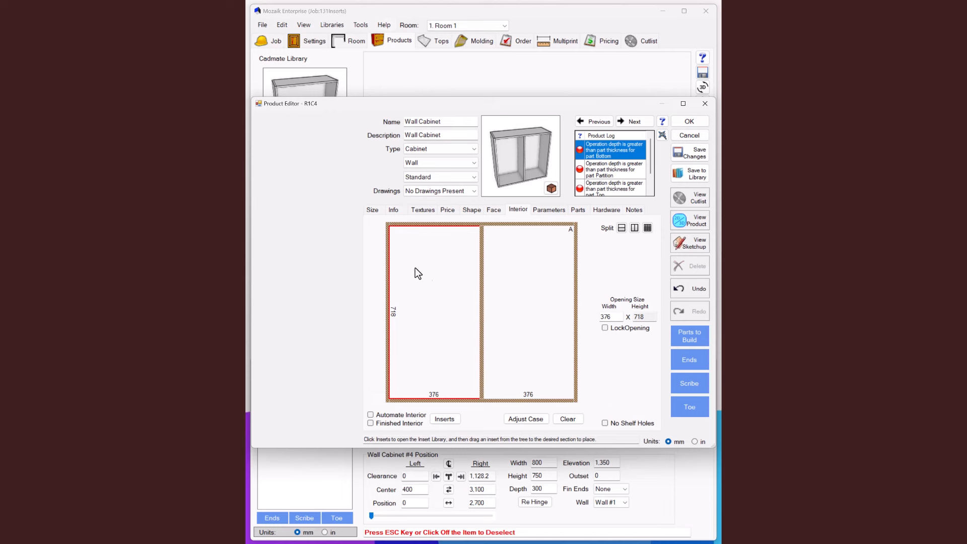
pyautogui.click(445, 419)
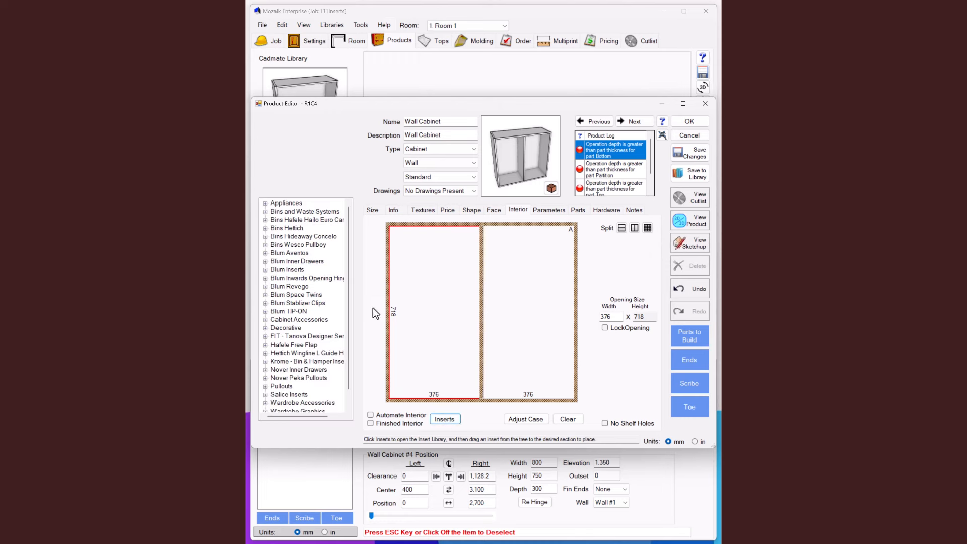
pyautogui.click(266, 320)
pyautogui.click(285, 229)
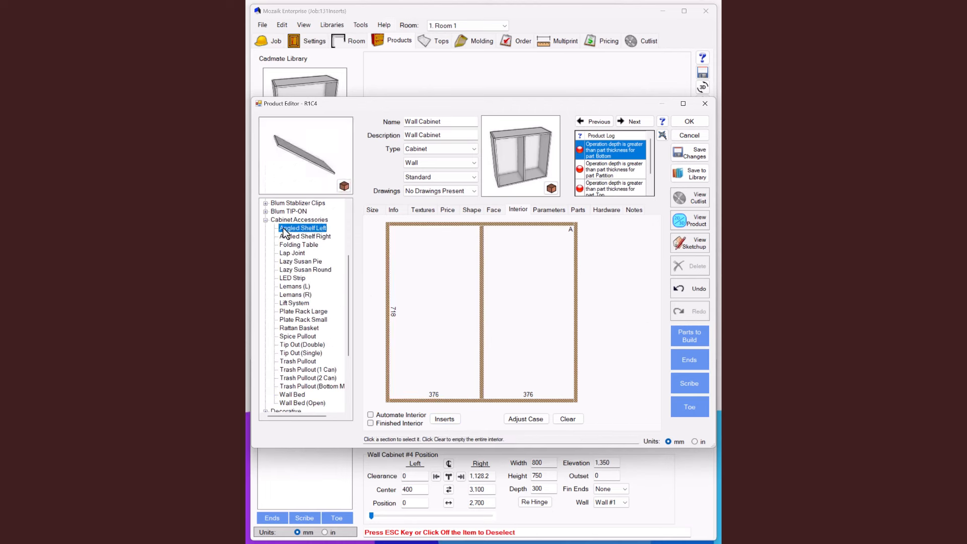
pyautogui.moveTo(285, 232)
pyautogui.mouseDown()
pyautogui.moveTo(391, 266)
pyautogui.moveTo(415, 285)
pyautogui.mouseUp()
# Place the Angled Shelf Right insert from Cabinet Accessories in the cabinet's right interior section
pyautogui.click(523, 287)
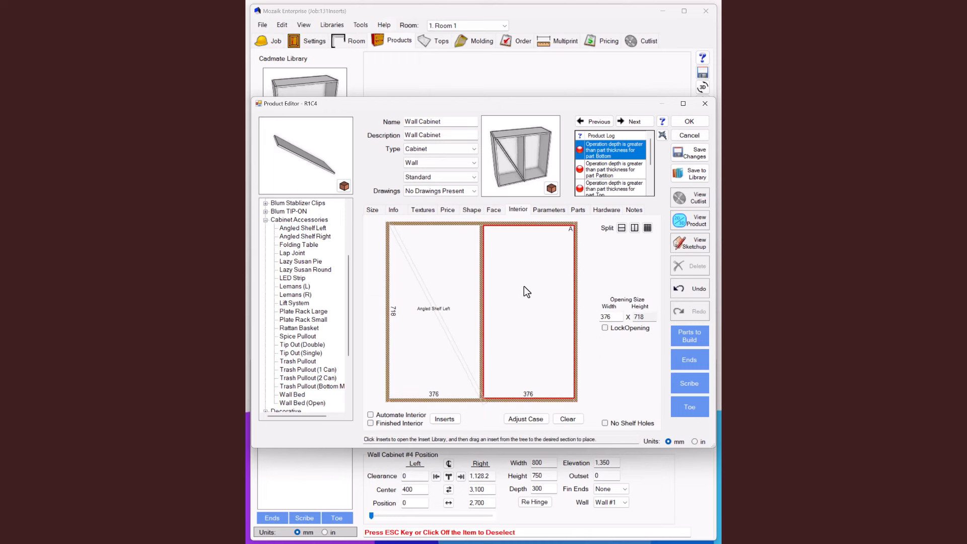
pyautogui.click(304, 236)
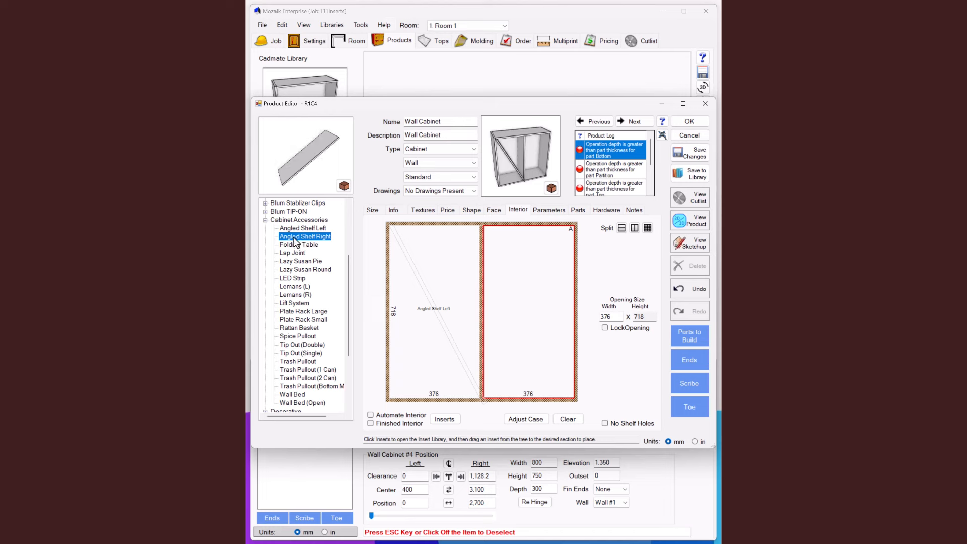
pyautogui.moveTo(297, 237); pyautogui.dragTo(505, 283)
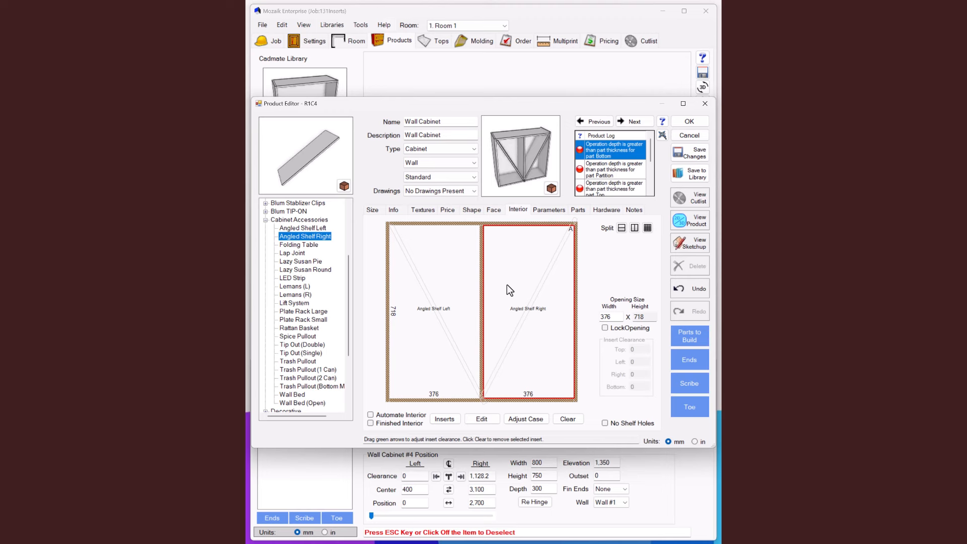
# Split the right Angled Shelf section into 4 equal stacked sections using the Separator divider type
pyautogui.click(523, 284)
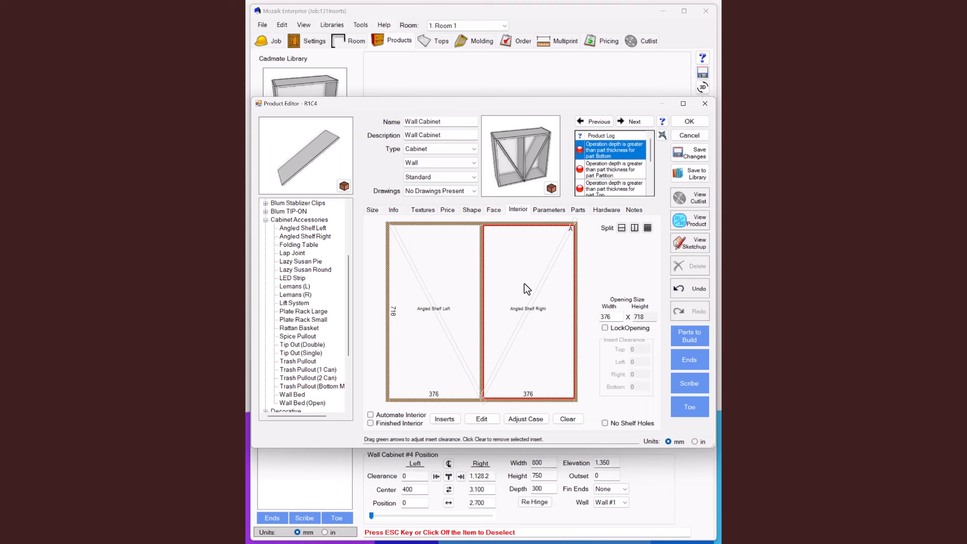
pyautogui.click(647, 228)
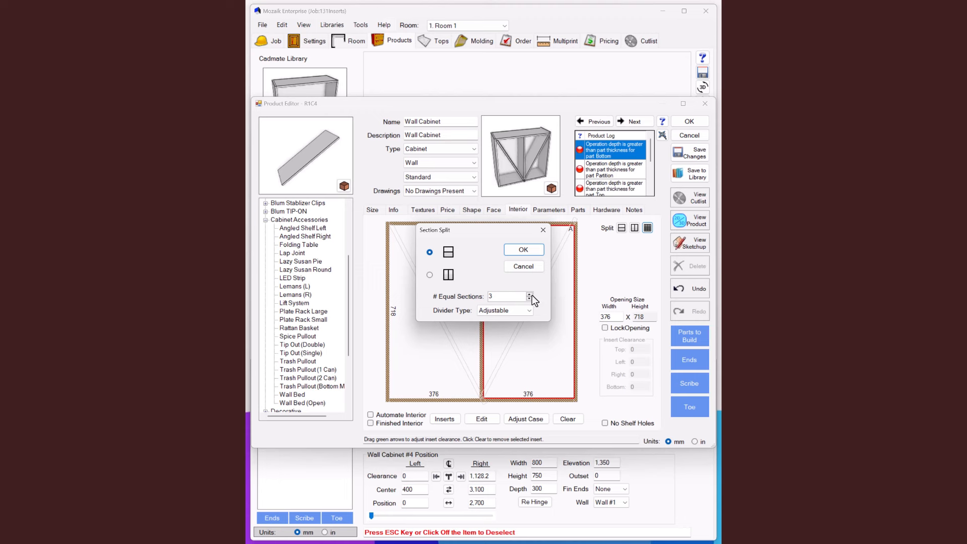
pyautogui.click(527, 311)
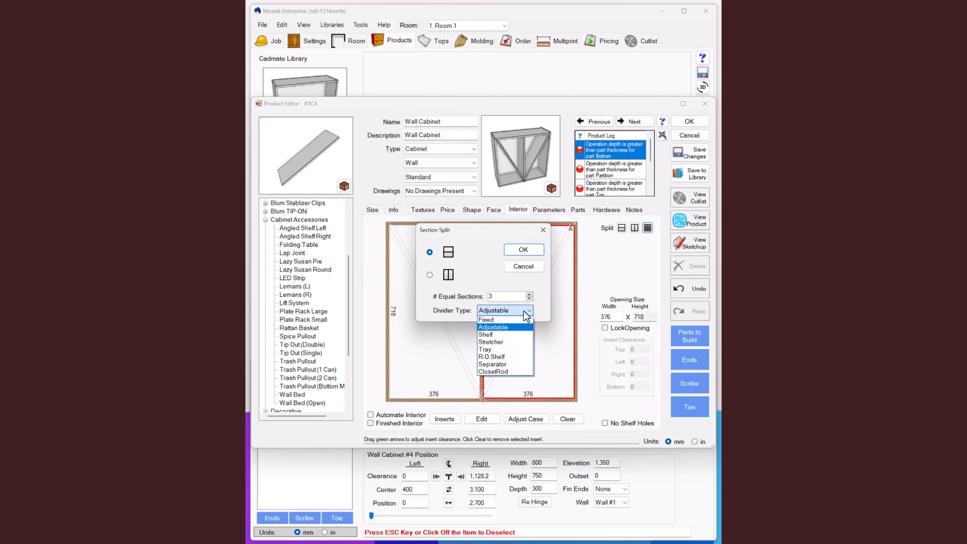
pyautogui.click(506, 363)
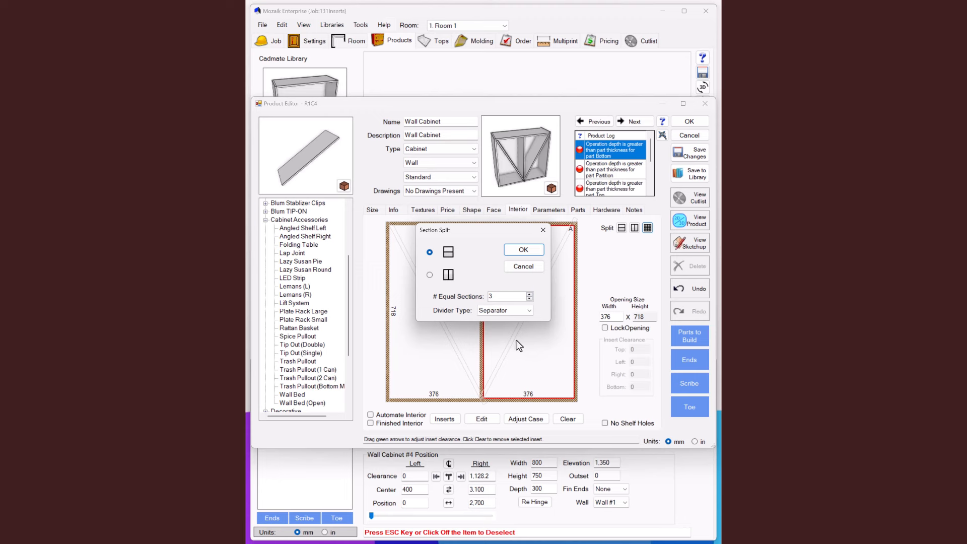
pyautogui.click(529, 294)
pyautogui.click(533, 252)
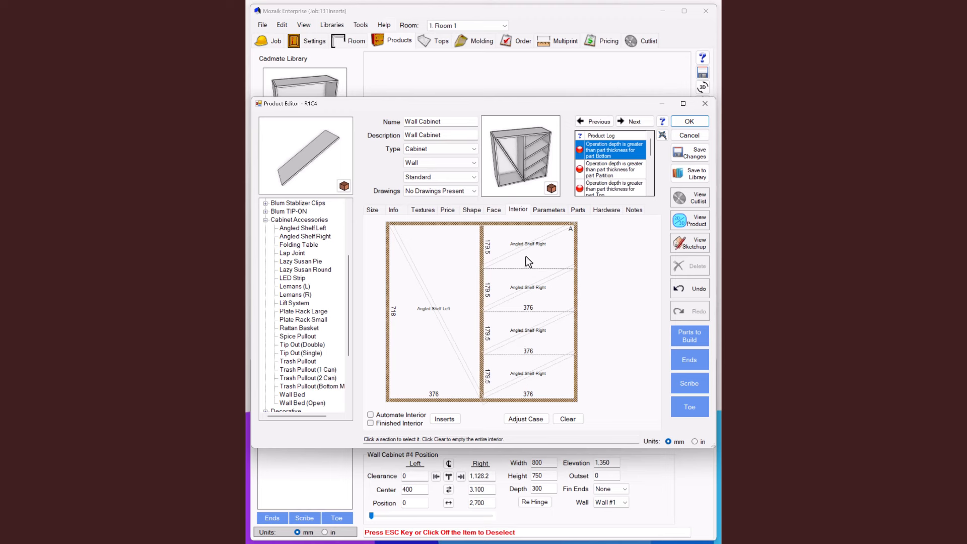
# Split the left Angled Shelf section into 4 equal stacked sections using the Separator divider type
pyautogui.click(465, 292)
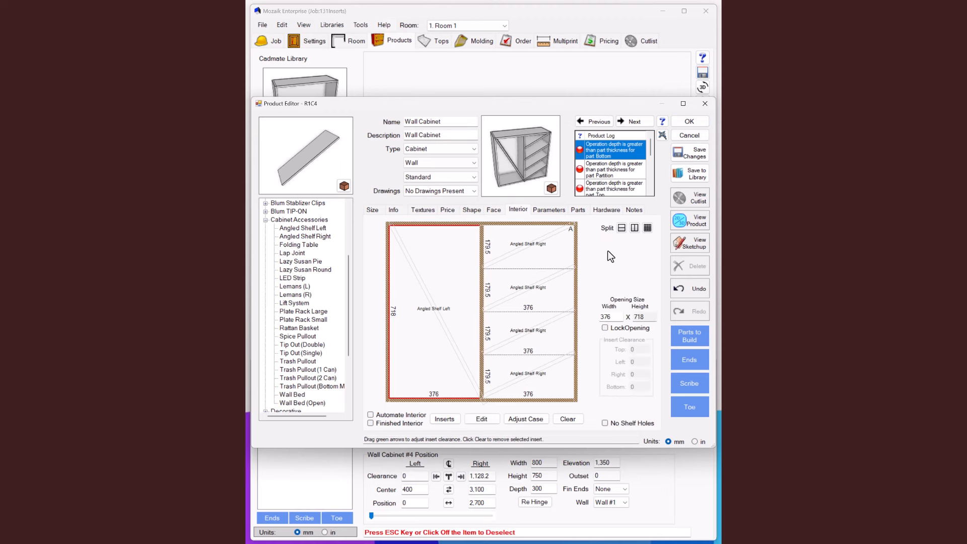
pyautogui.click(647, 229)
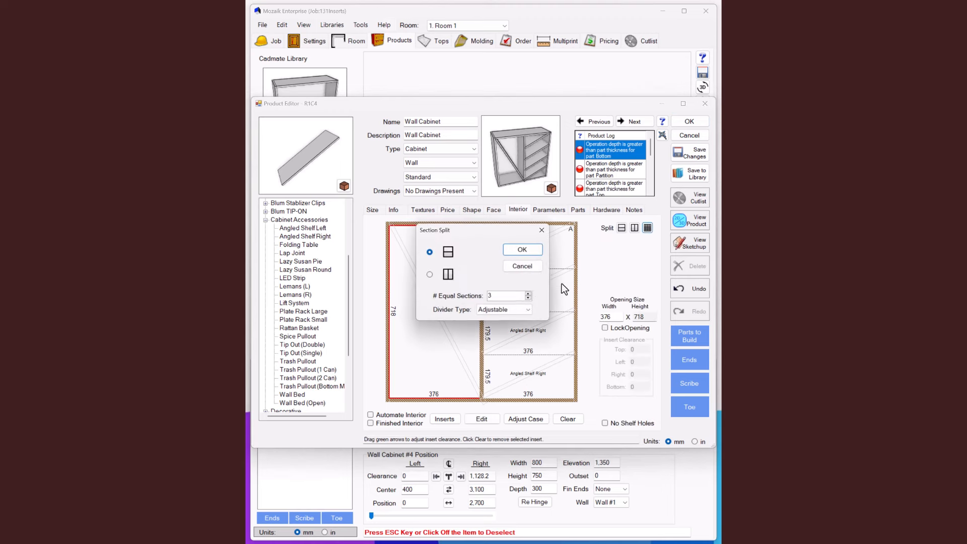
pyautogui.click(527, 310)
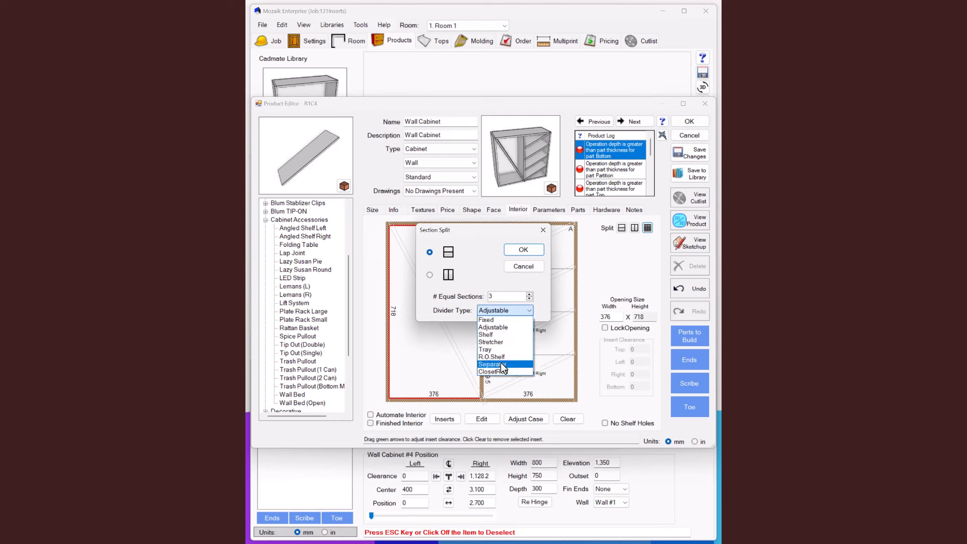
pyautogui.click(501, 363)
pyautogui.click(536, 252)
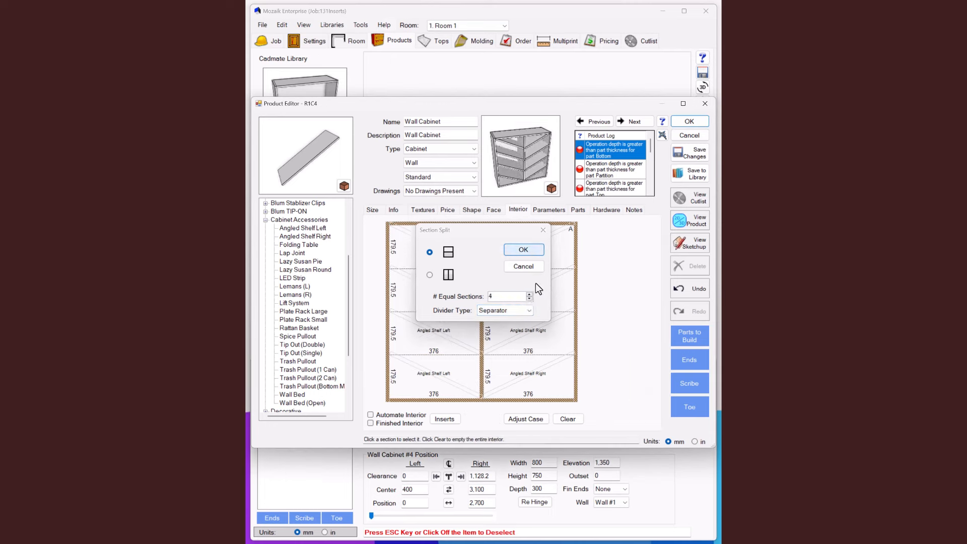
# Inspect the wall cabinet's angled shelves from another angle in the 3D product viewer, and close the viewer
pyautogui.click(697, 226)
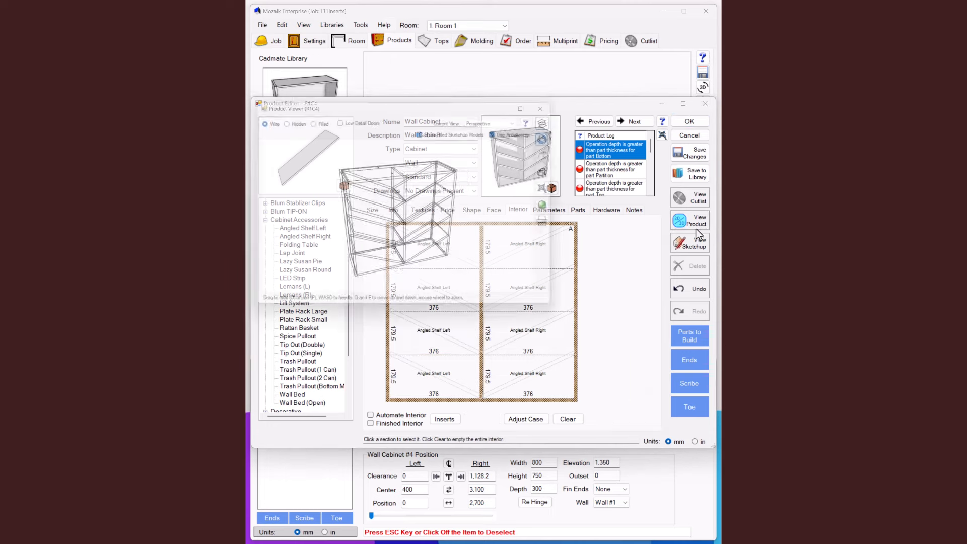
pyautogui.moveTo(511, 252); pyautogui.dragTo(492, 248)
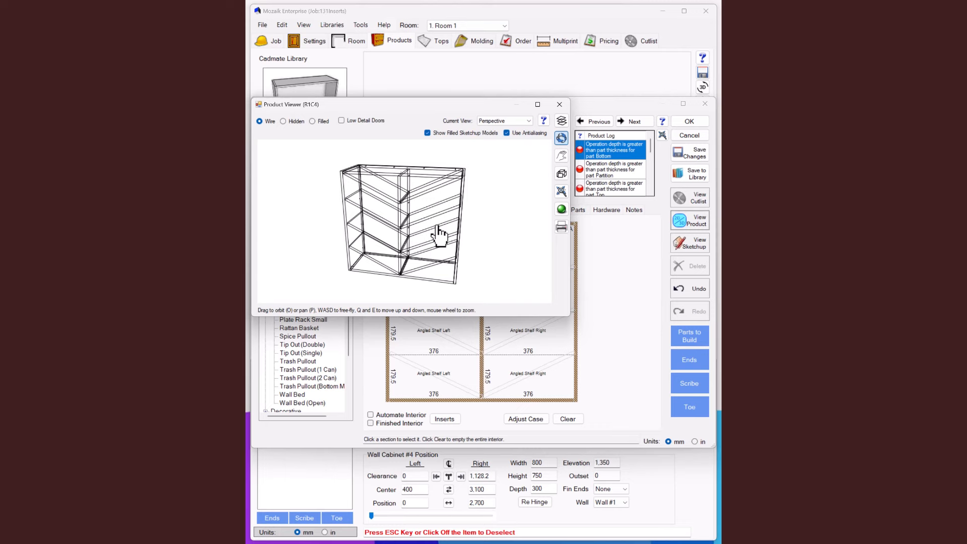
pyautogui.click(559, 104)
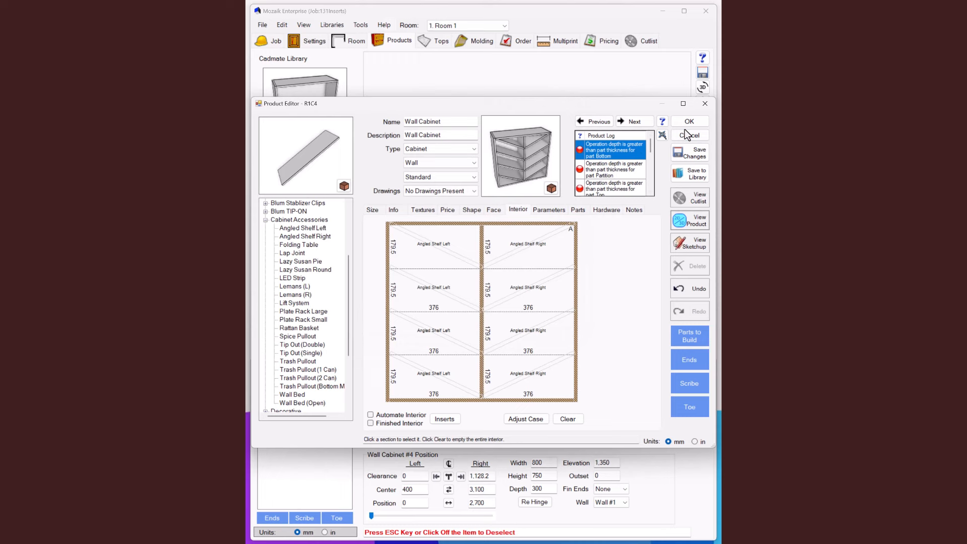
# Clear the wall cabinet's interior and divide it into two equal side-by-side sections with a vertical partition
pyautogui.click(564, 418)
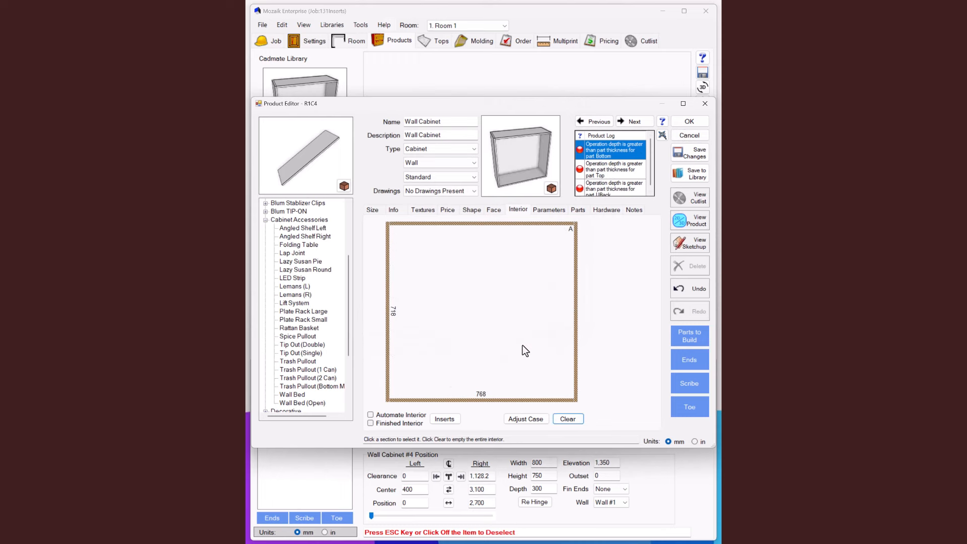
pyautogui.click(524, 341)
pyautogui.click(634, 228)
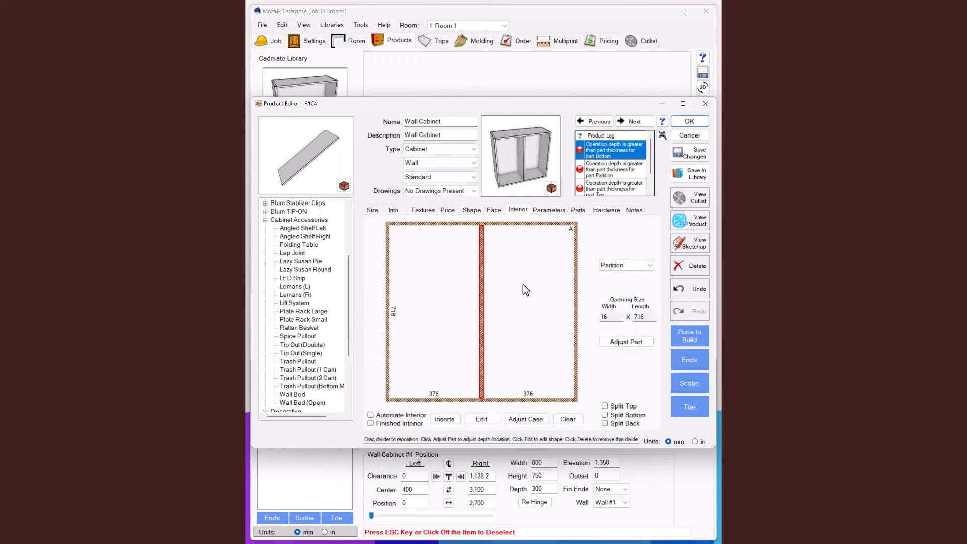
# Split the right section into two equal stacked openings with a shelf, and set the shelf's type to Fixed
pyautogui.click(541, 277)
pyautogui.click(624, 227)
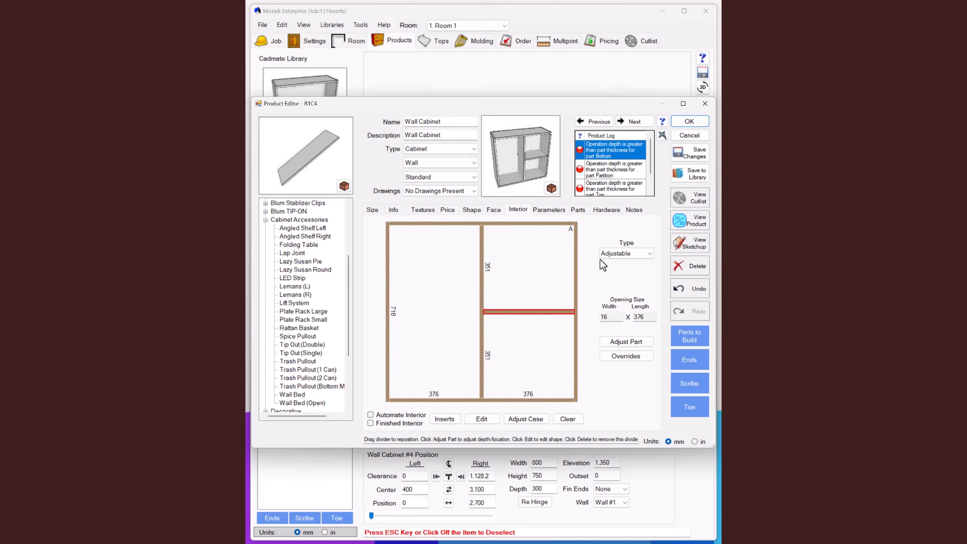
pyautogui.click(609, 254)
pyautogui.click(610, 262)
# Place the Lap Joint insert from Cabinet Accessories in the upper right opening of the wall cabinet
pyautogui.click(545, 261)
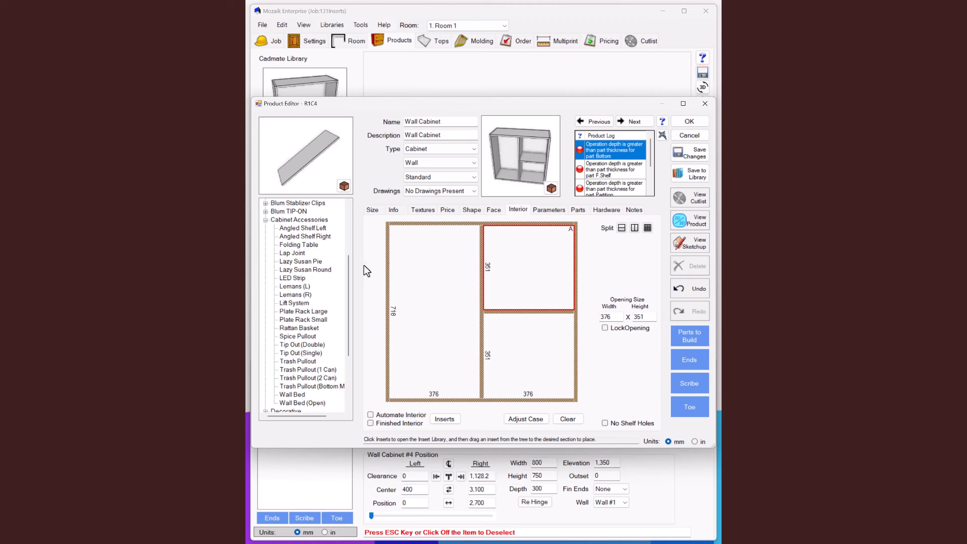
pyautogui.click(290, 253)
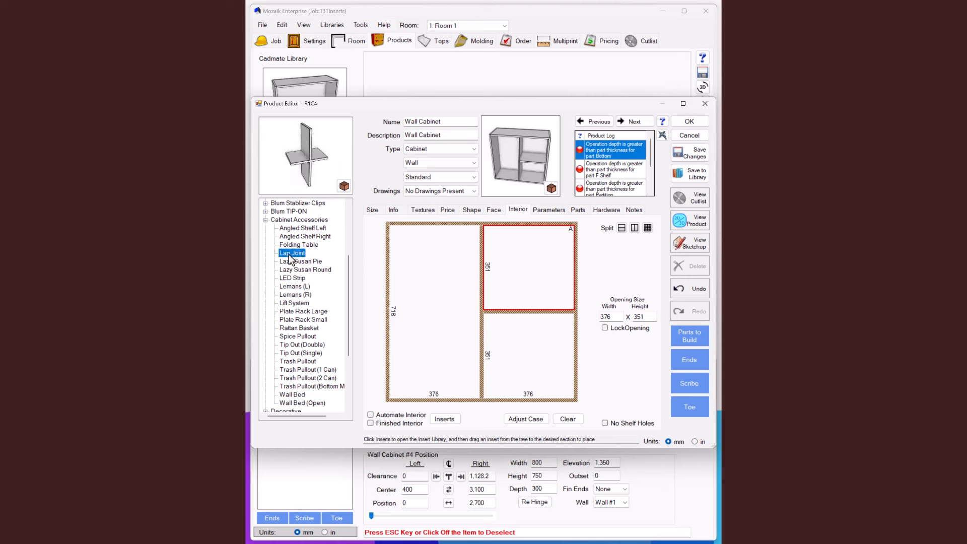
pyautogui.moveTo(290, 256); pyautogui.dragTo(452, 271)
pyautogui.moveTo(519, 263); pyautogui.dragTo(520, 266)
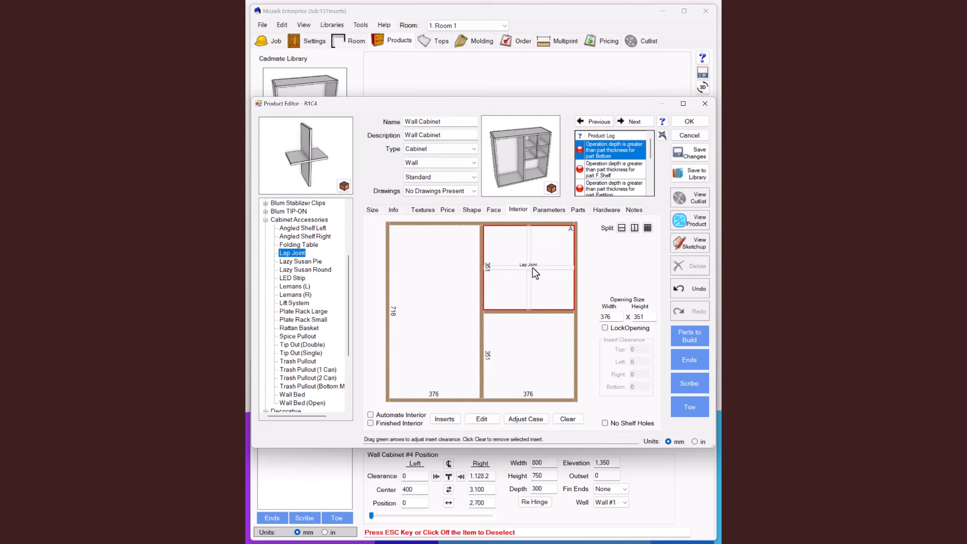
# Enlarge the Lap Joint opening to about 459.9 mm wide and 435.3 mm high by moving the partition left and the fixed shelf down
pyautogui.moveTo(482, 285); pyautogui.dragTo(461, 283)
pyautogui.moveTo(507, 313); pyautogui.dragTo(512, 331)
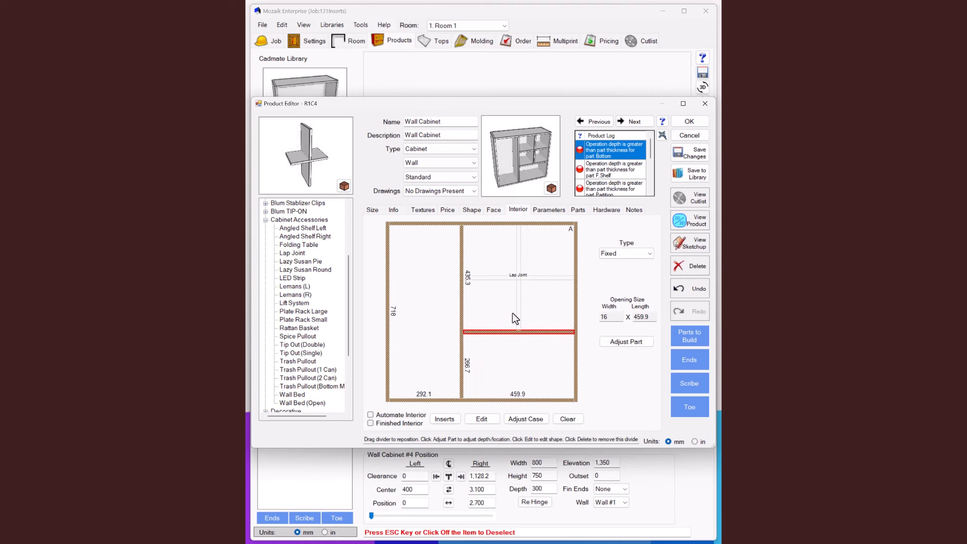
# Inspect the lap joint and its machining operations in the 3D product viewer in filled and wireframe display, and close the viewer
pyautogui.moveTo(537, 170); pyautogui.dragTo(505, 163)
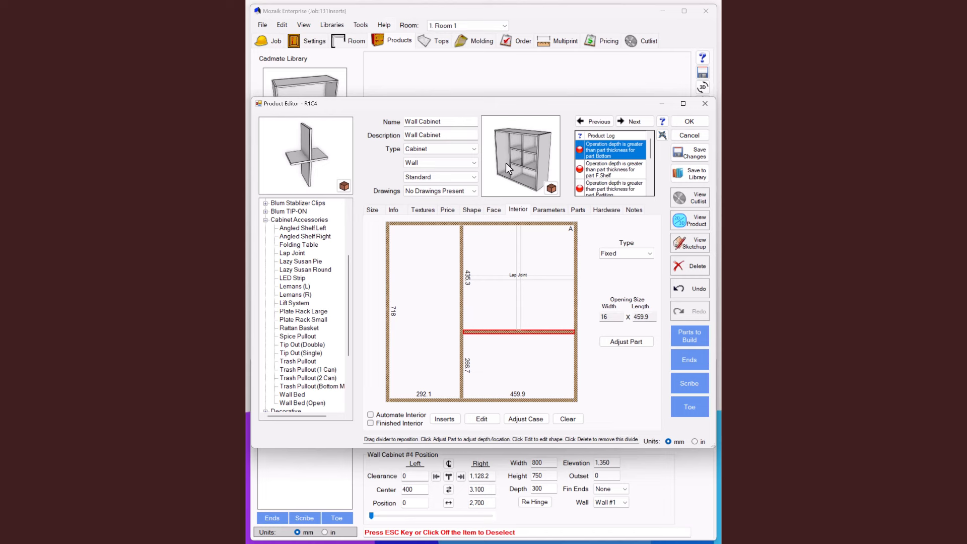
pyautogui.doubleClick(506, 162)
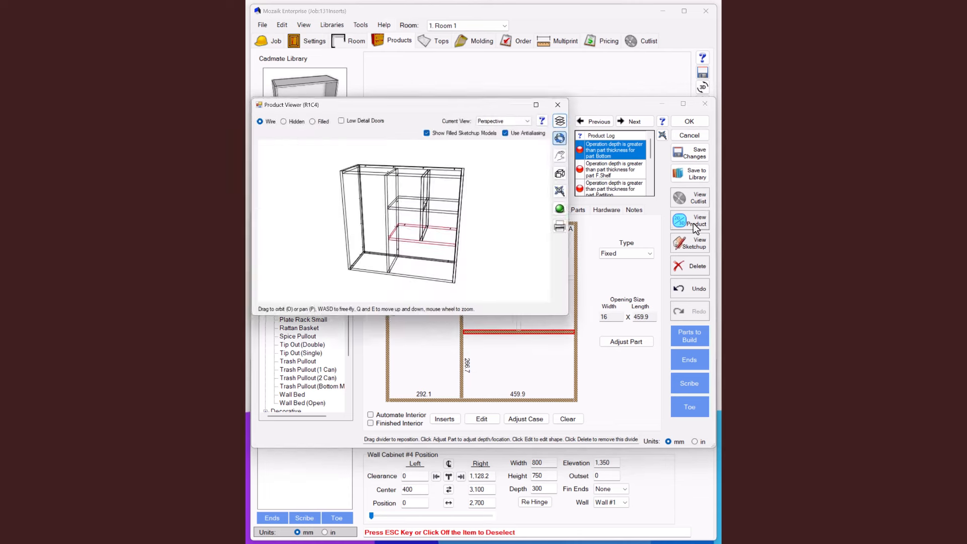
pyautogui.click(318, 124)
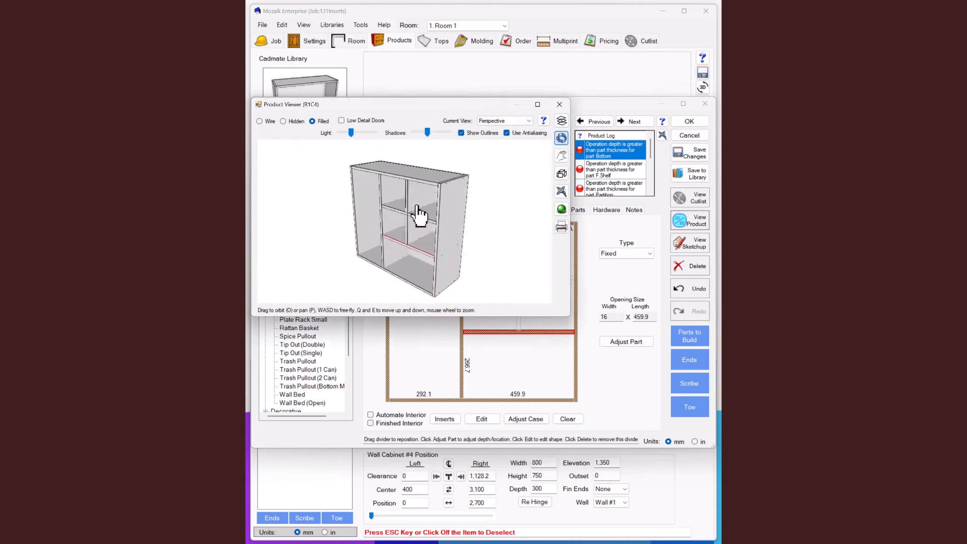
pyautogui.click(259, 121)
pyautogui.click(561, 121)
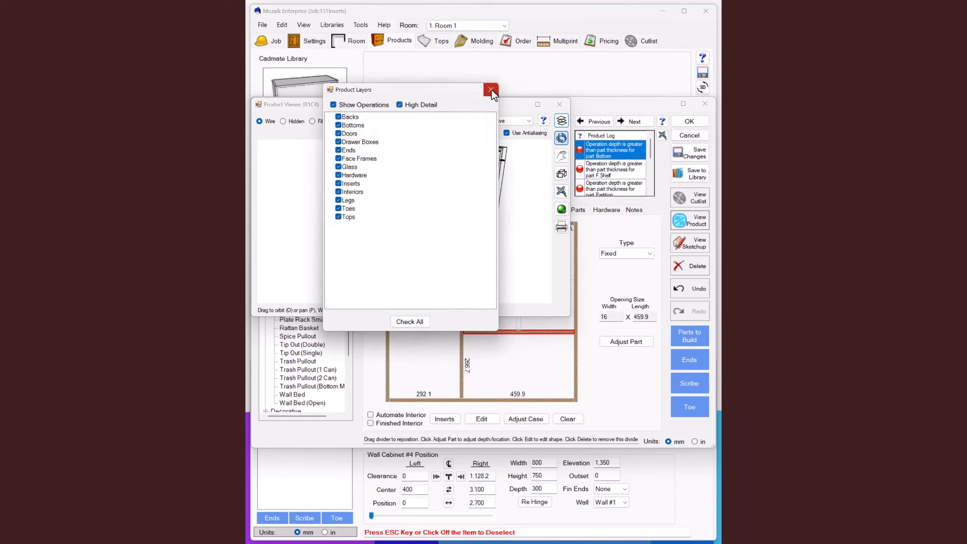
pyautogui.click(491, 90)
pyautogui.scroll(3, 450, 194)
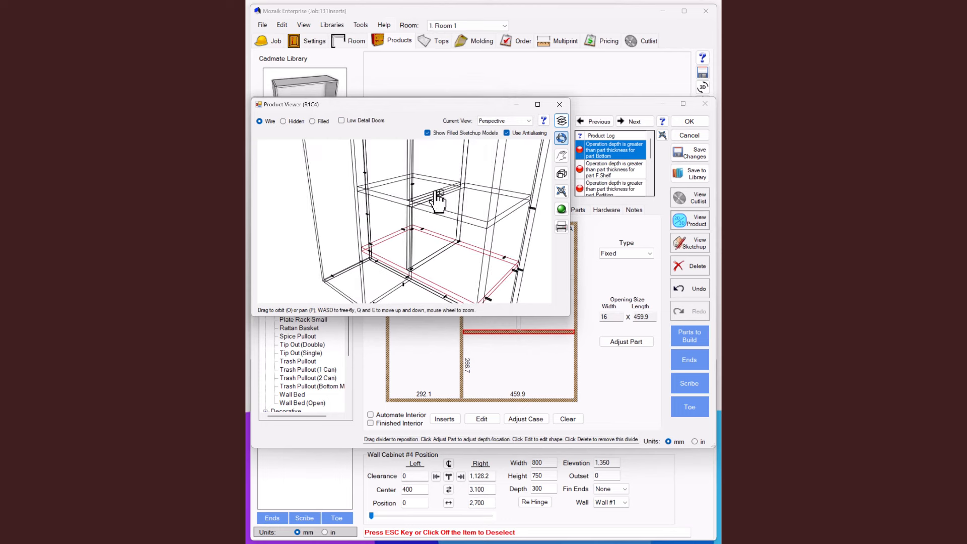
pyautogui.scroll(-3, 443, 229)
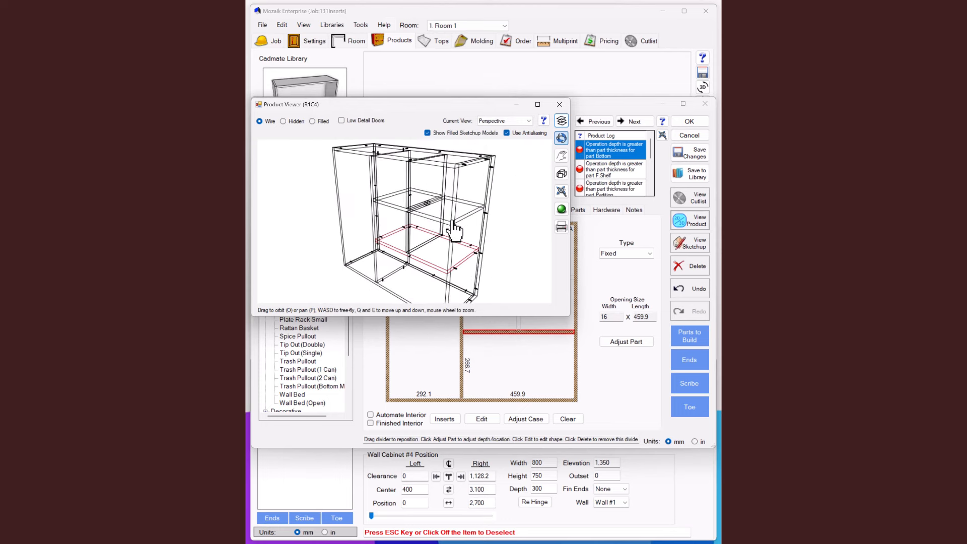
pyautogui.click(559, 104)
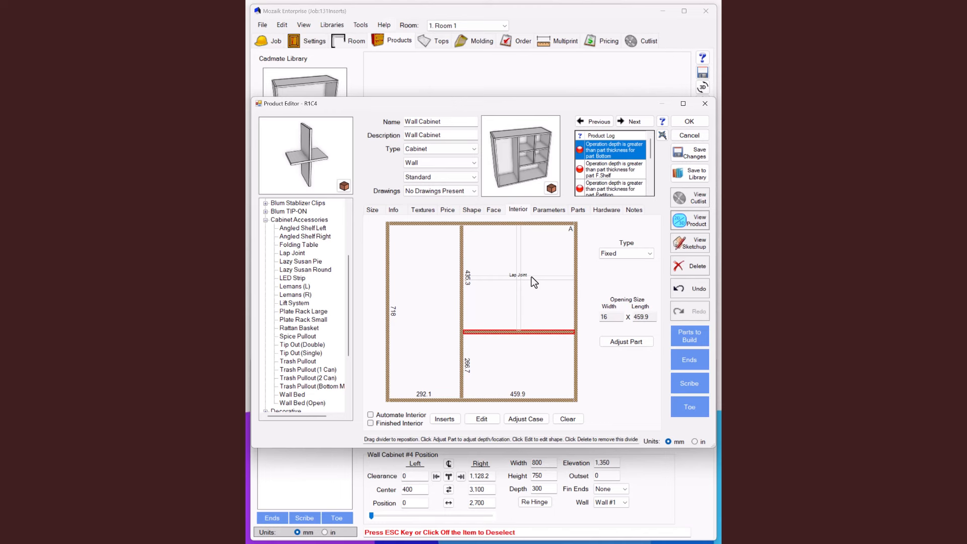
# Accept the wall cabinet's changes and open the interior of Base Cabinet 1 Door (#1) for editing
pyautogui.click(680, 124)
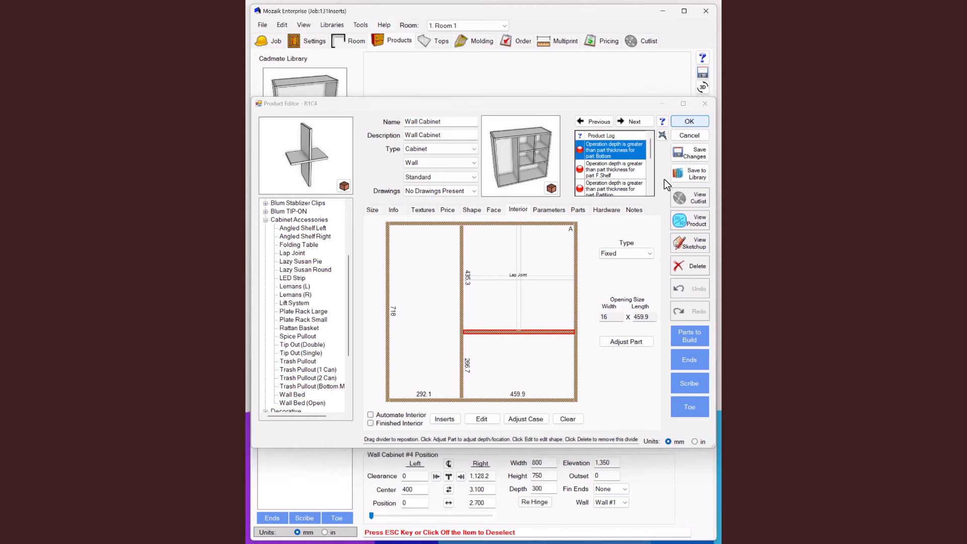
pyautogui.click(533, 288)
pyautogui.doubleClick(492, 236)
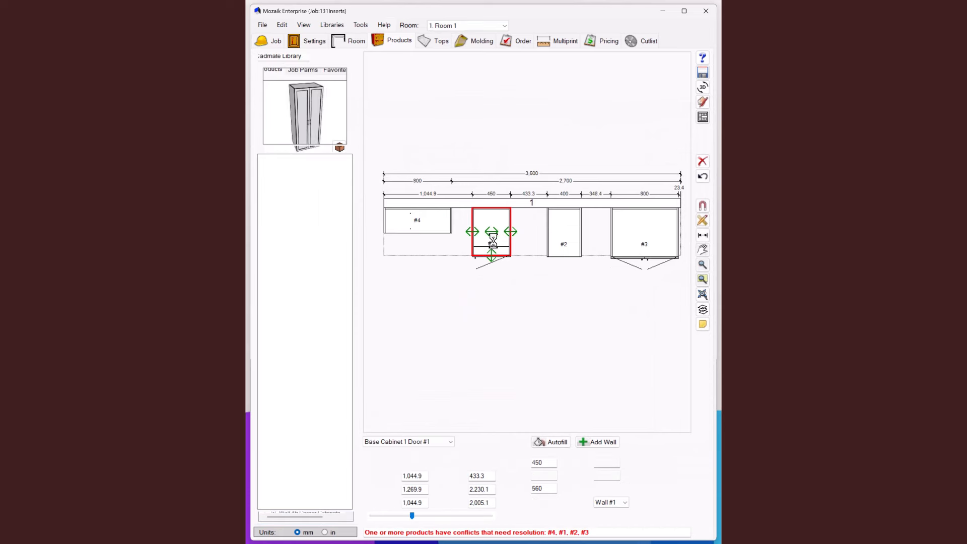
pyautogui.click(523, 214)
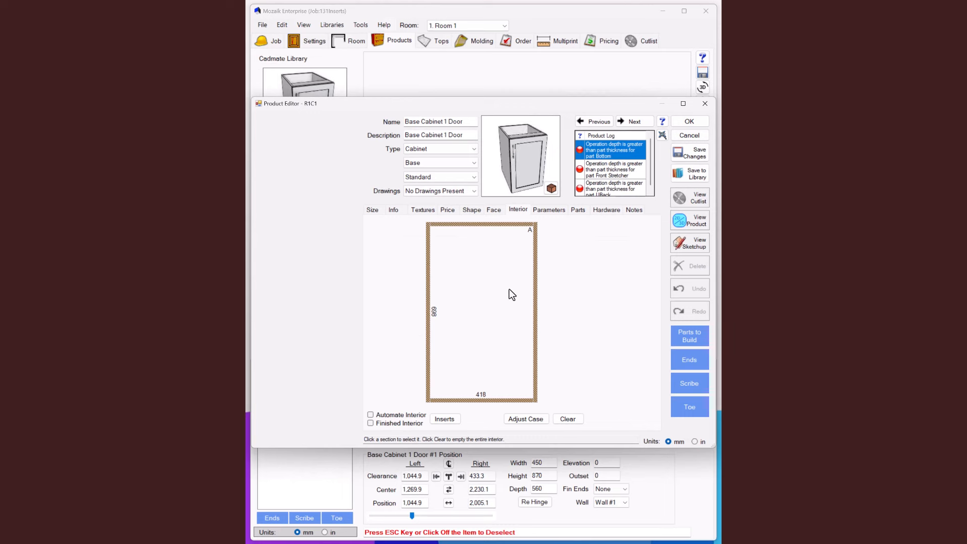
# Place the Trash Pull Out (Single) insert from the Pullouts group of the insert library in the base cabinet's interior
pyautogui.click(444, 419)
pyautogui.scroll(-1, 325, 326)
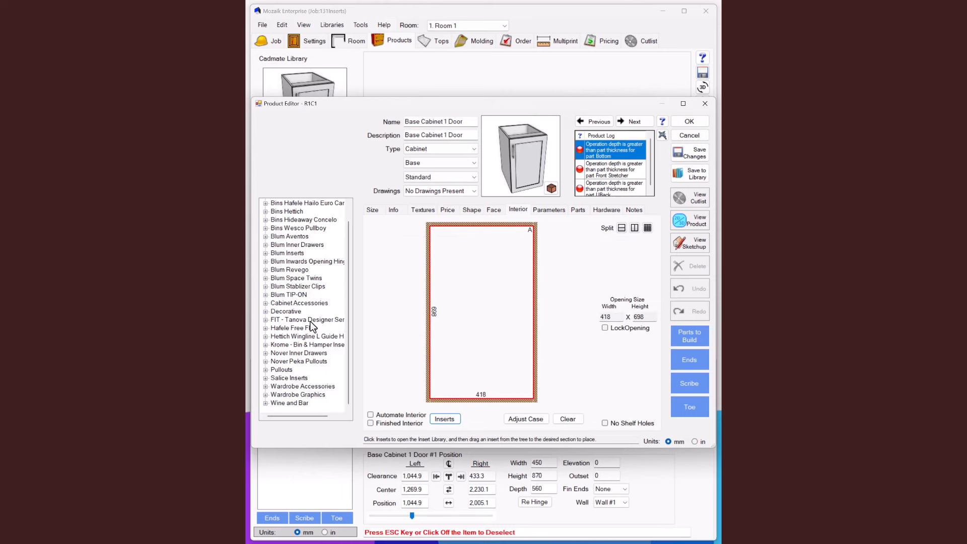
pyautogui.click(266, 370)
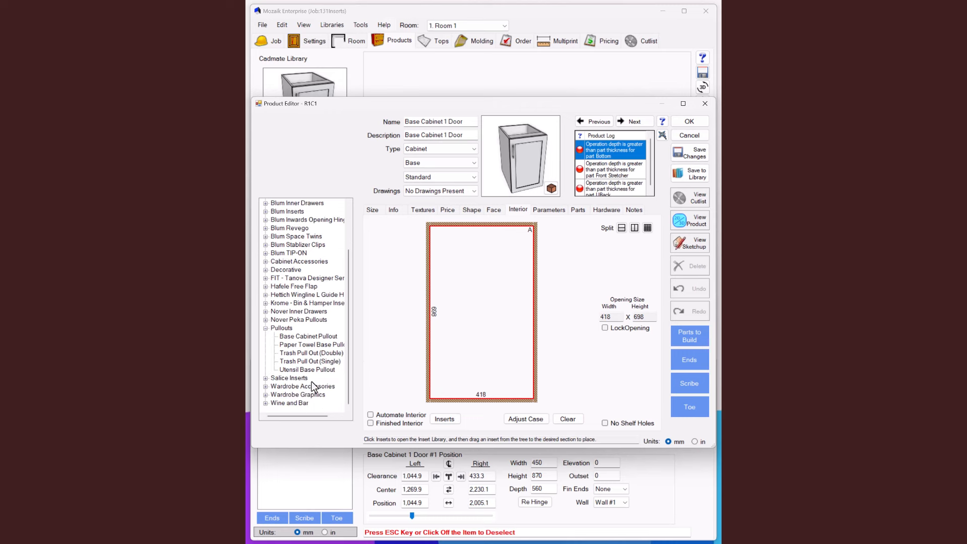
pyautogui.click(310, 345)
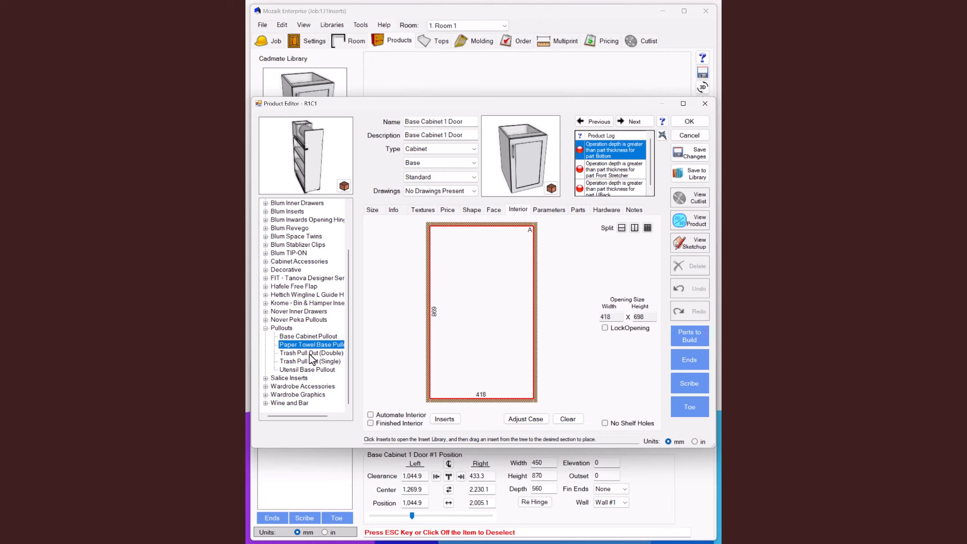
pyautogui.moveTo(311, 361); pyautogui.dragTo(478, 354)
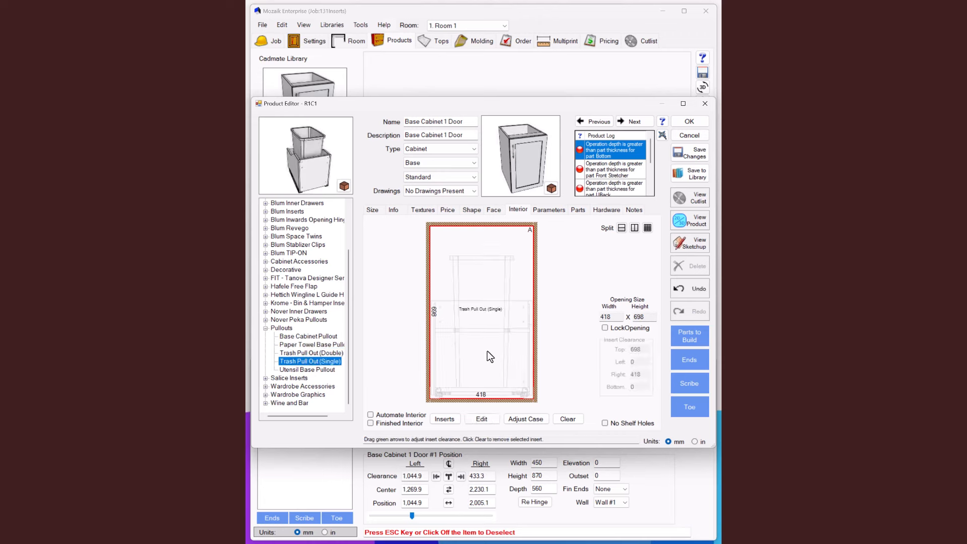
# Inspect the trash pullout inside the base cabinet from several angles in the 3D product viewer, and close the viewer
pyautogui.click(697, 223)
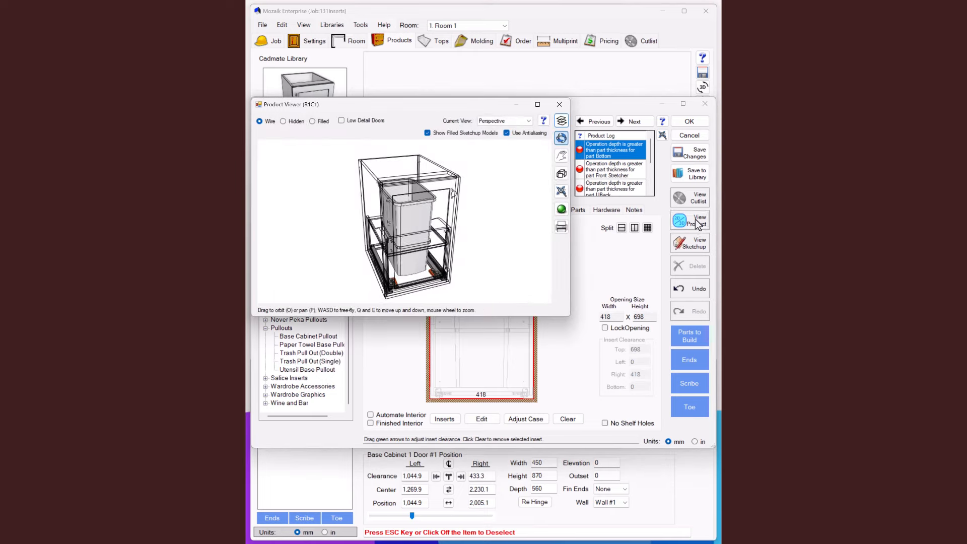
pyautogui.moveTo(425, 241); pyautogui.dragTo(376, 237)
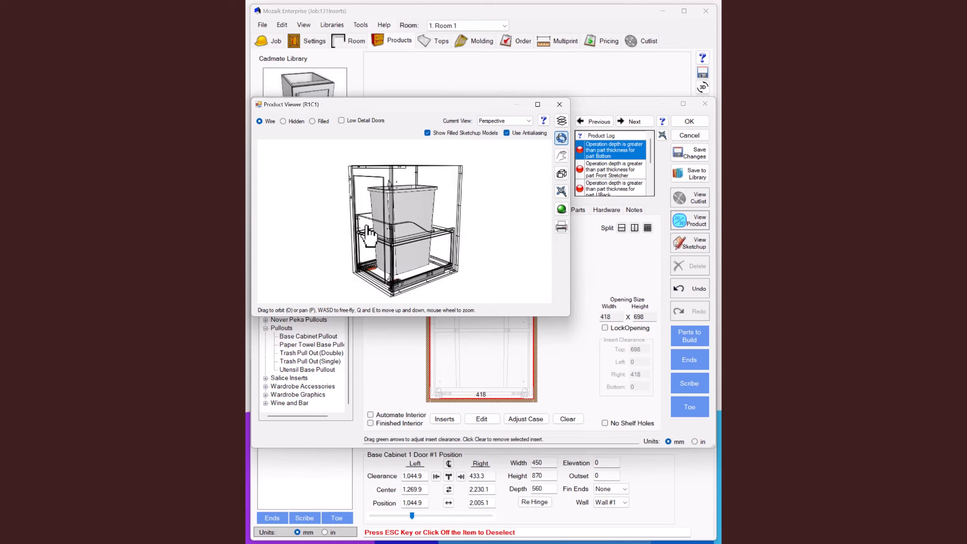
pyautogui.scroll(3, 419, 294)
pyautogui.moveTo(420, 284); pyautogui.dragTo(458, 281)
pyautogui.scroll(-5, 458, 281)
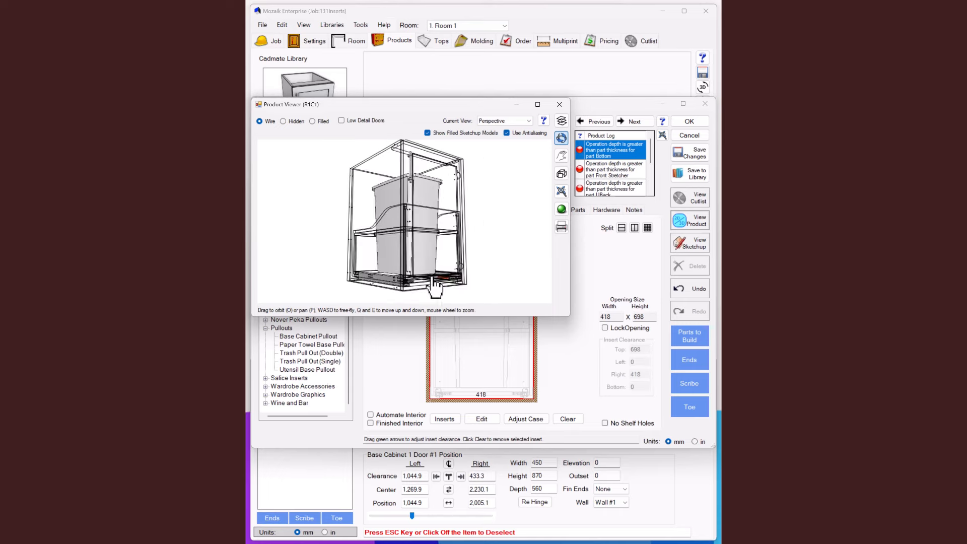
pyautogui.click(558, 104)
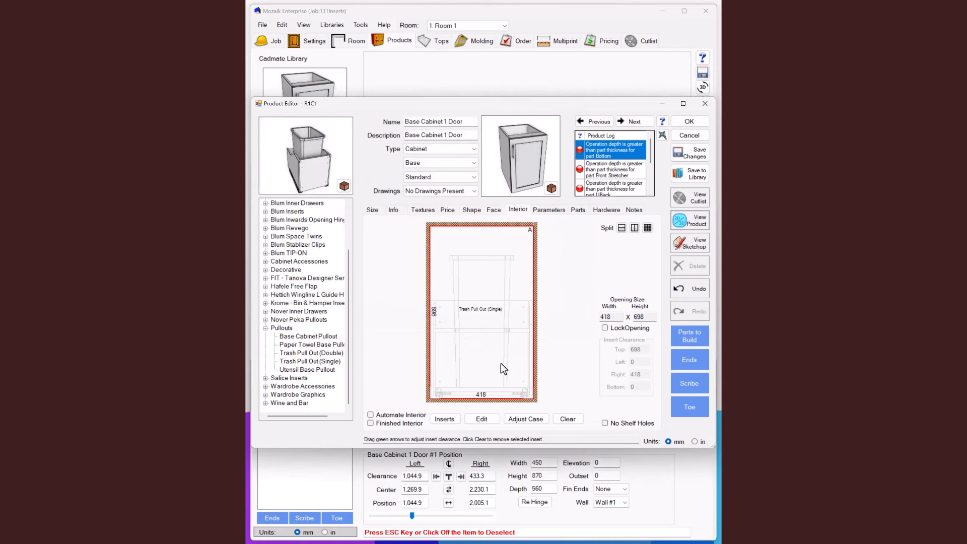
# Edit the Trash Pull Out (Single) insert's parameters, changing the TPOSRadius value (Radius Along Top Edge), and accept the change
pyautogui.click(484, 418)
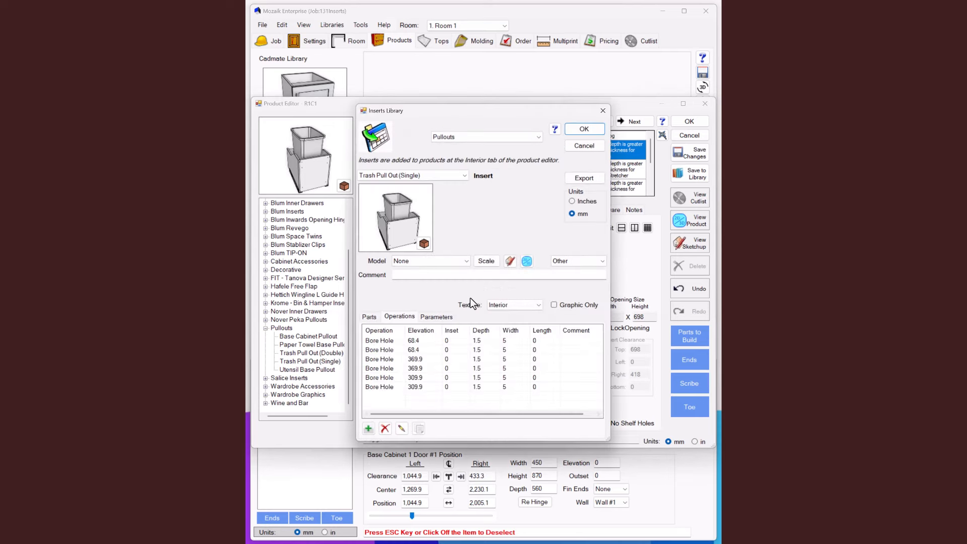
pyautogui.click(436, 317)
pyautogui.scroll(-4, 503, 361)
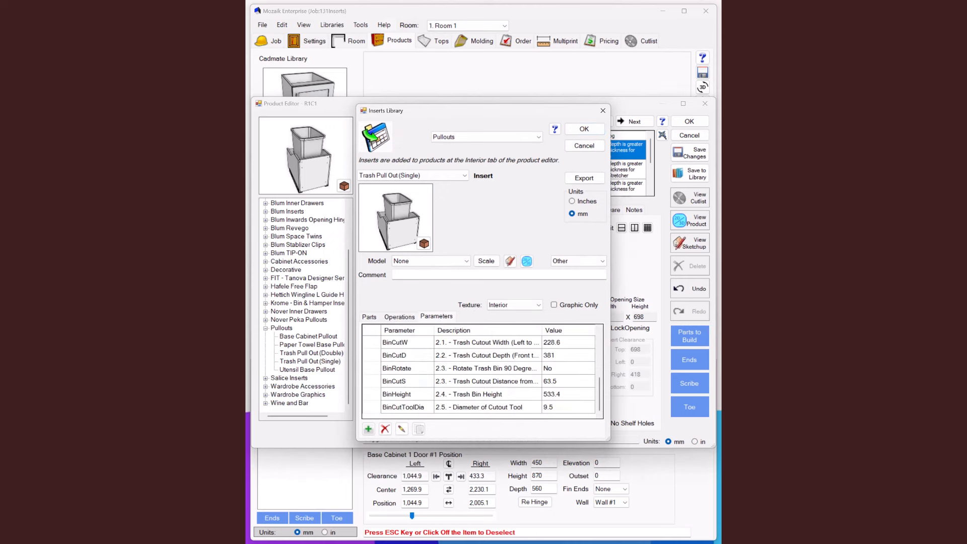
pyautogui.scroll(1, 521, 385)
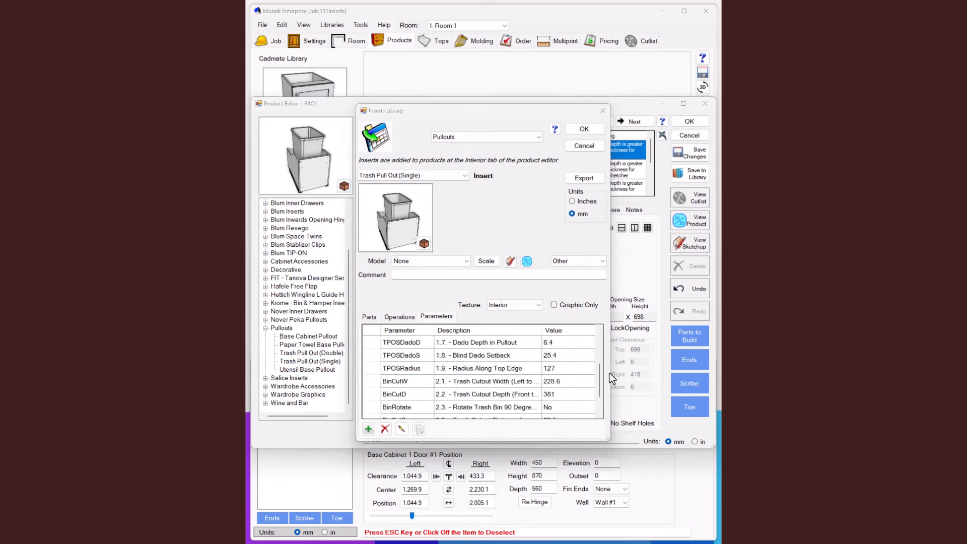
pyautogui.click(574, 369)
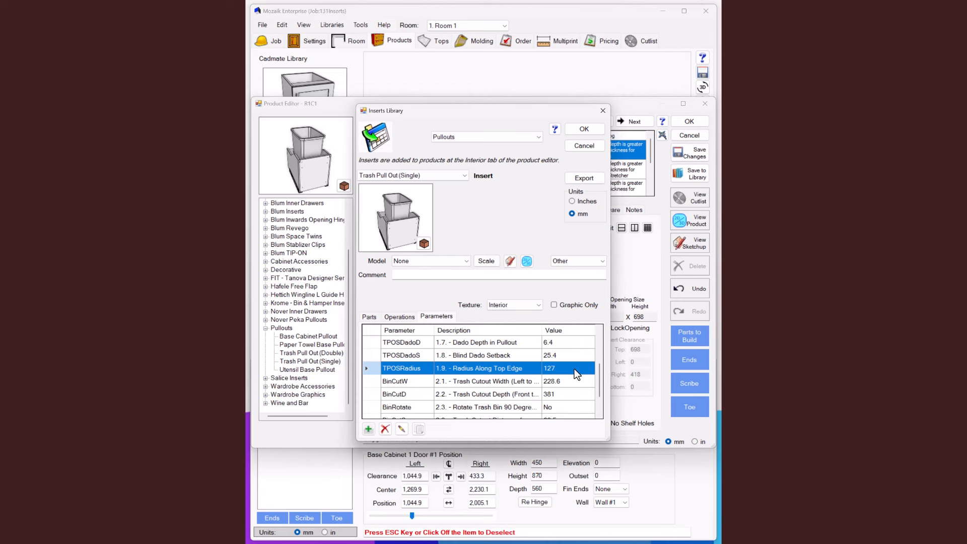
pyautogui.write('2')
pyautogui.click(570, 354)
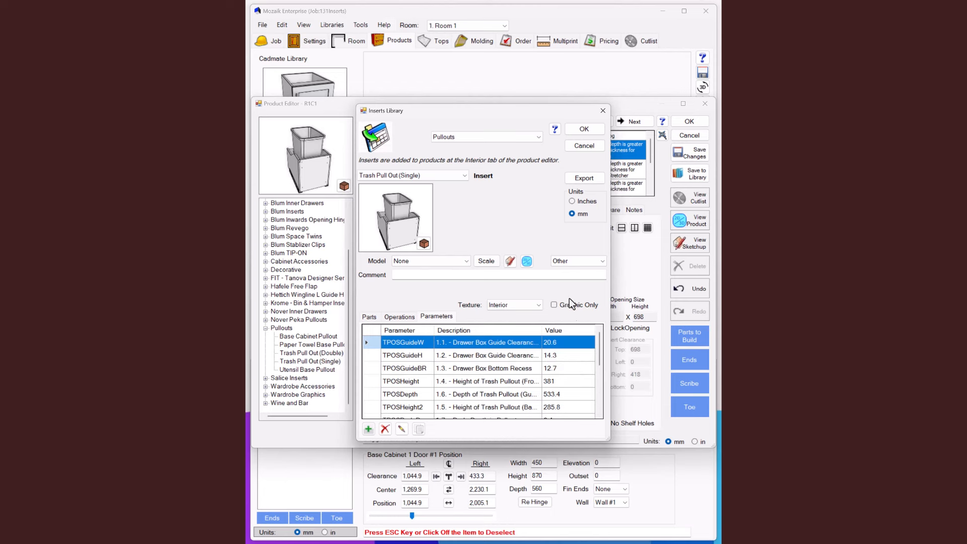
pyautogui.click(584, 130)
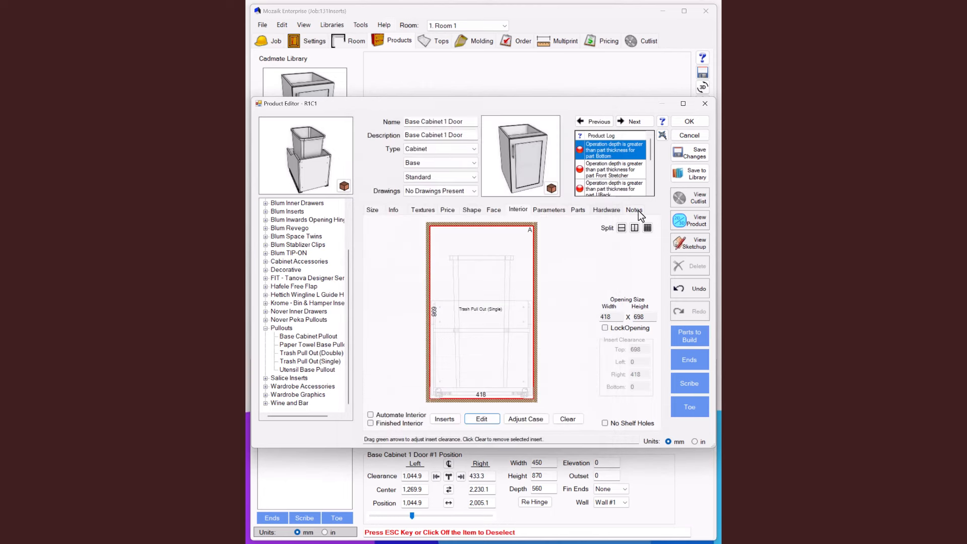
# Check the edited trash pullout's curved top edge from the side in the 3D product viewer, and close the viewer
pyautogui.click(689, 220)
pyautogui.moveTo(494, 253); pyautogui.dragTo(439, 230)
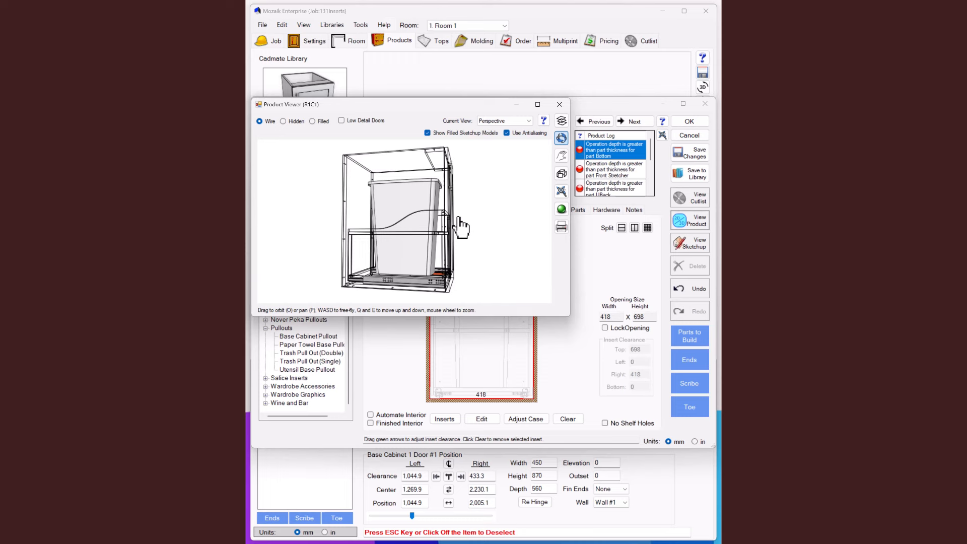
pyautogui.click(559, 104)
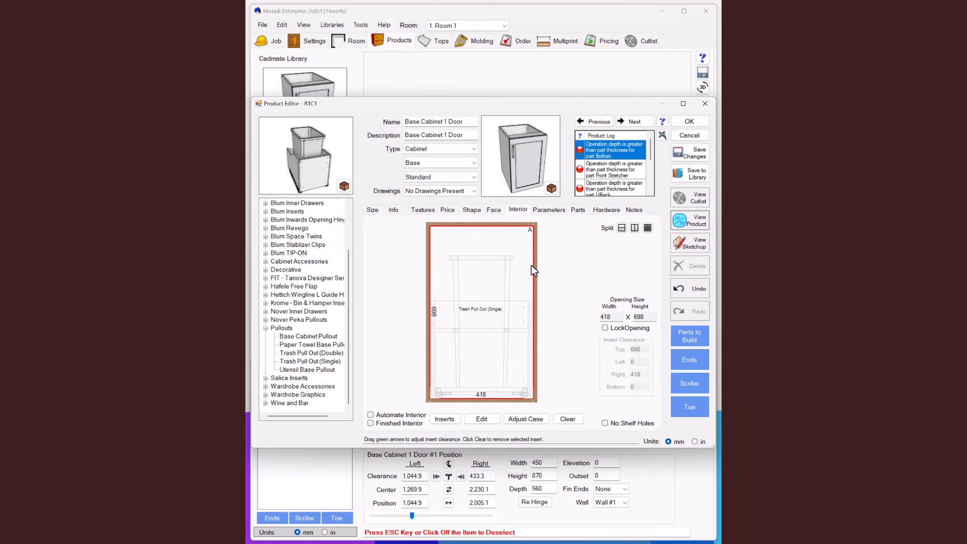
# Clear the trash pullout from the base cabinet's interior and select the empty section
pyautogui.click(569, 418)
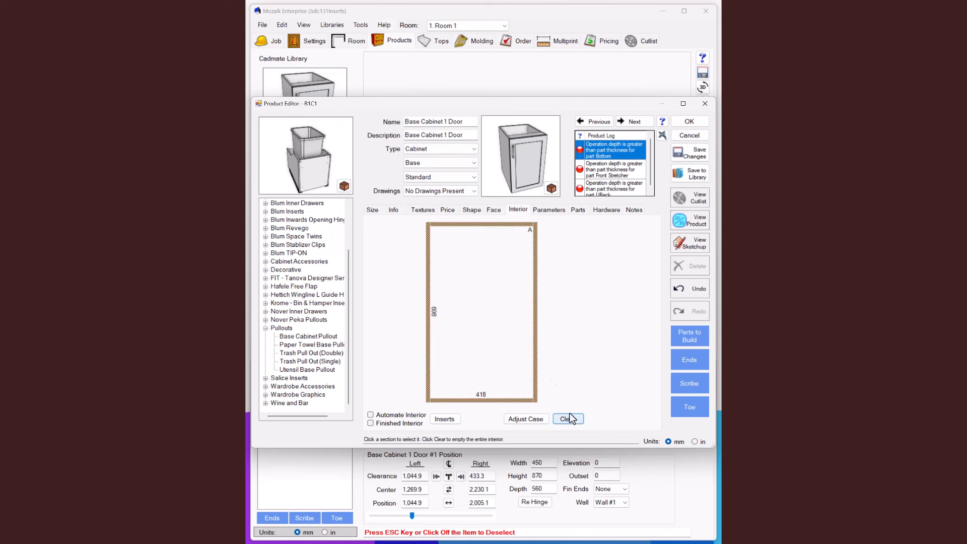
pyautogui.click(506, 330)
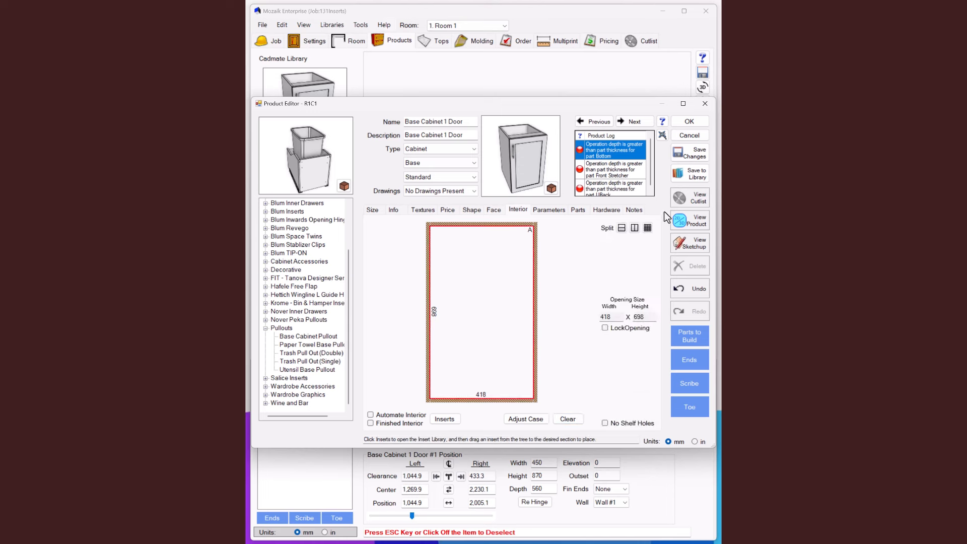
# Split the base cabinet interior vertically with a separator and set the left section's width to 50 mm
pyautogui.click(634, 228)
pyautogui.click(609, 266)
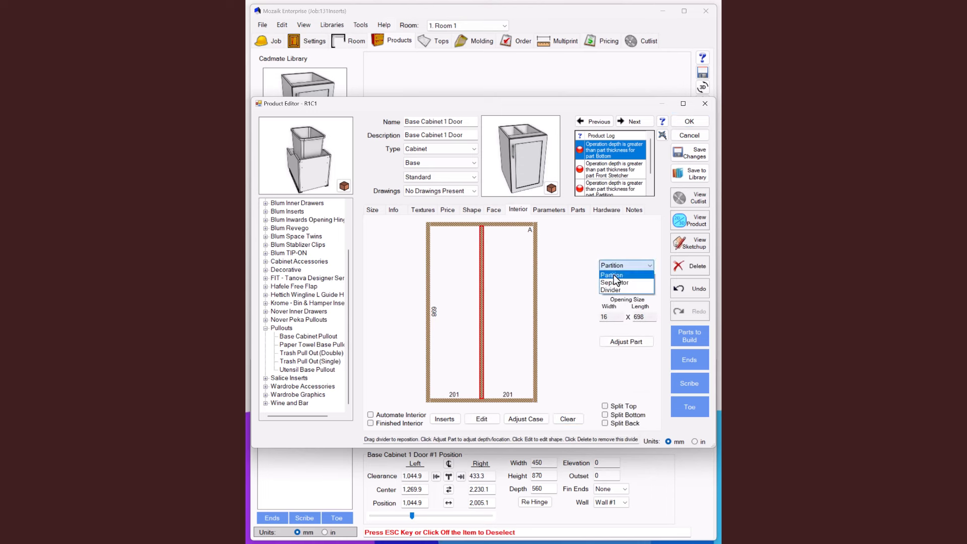
pyautogui.click(613, 274)
pyautogui.click(458, 289)
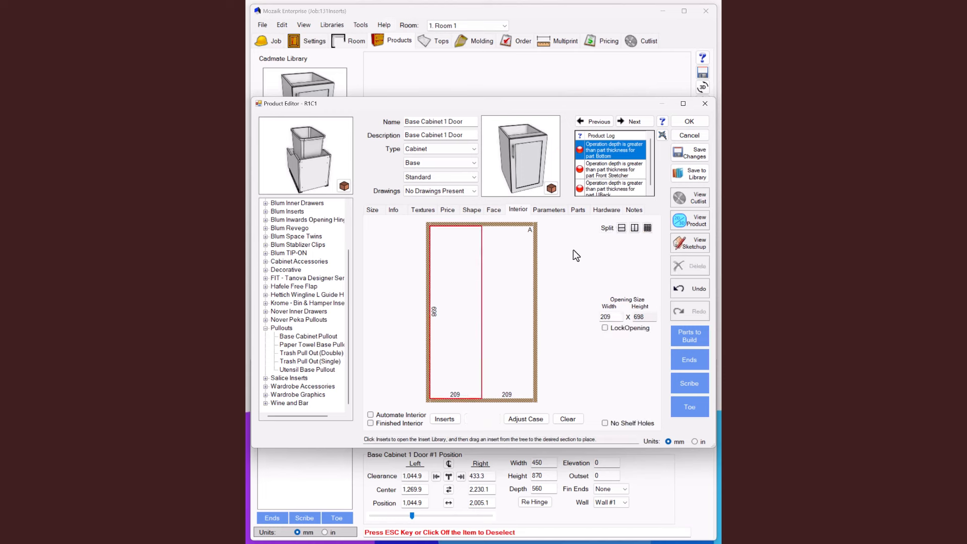
pyautogui.write('50')
pyautogui.press('Return')
# Split the remaining wide section vertically with another separator and set the right section's width to 50 mm
pyautogui.click(633, 227)
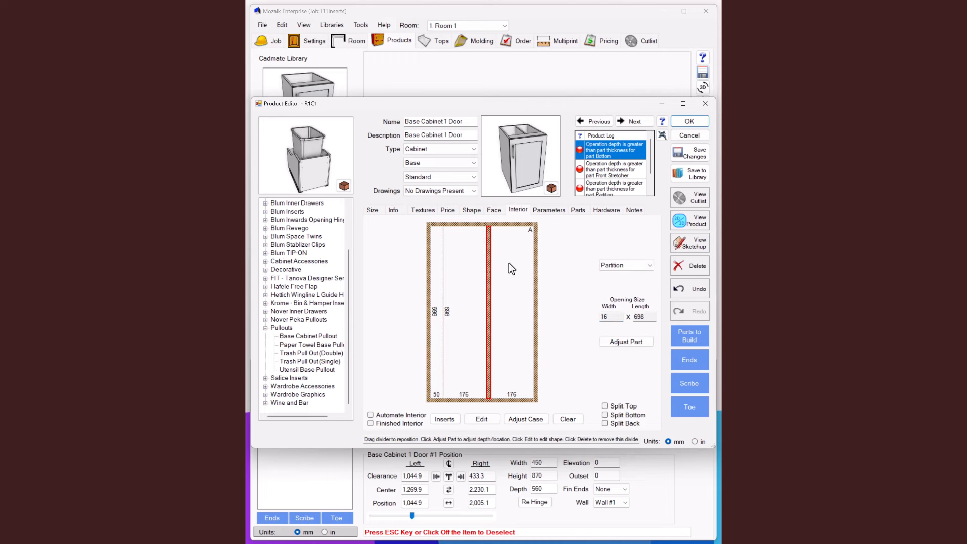
pyautogui.click(599, 265)
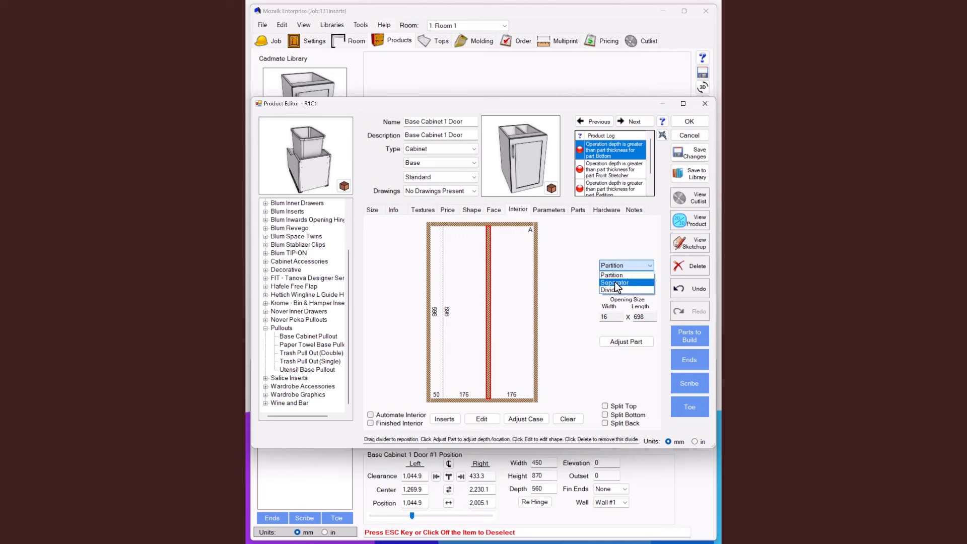
pyautogui.click(616, 282)
pyautogui.click(506, 275)
pyautogui.doubleClick(615, 316)
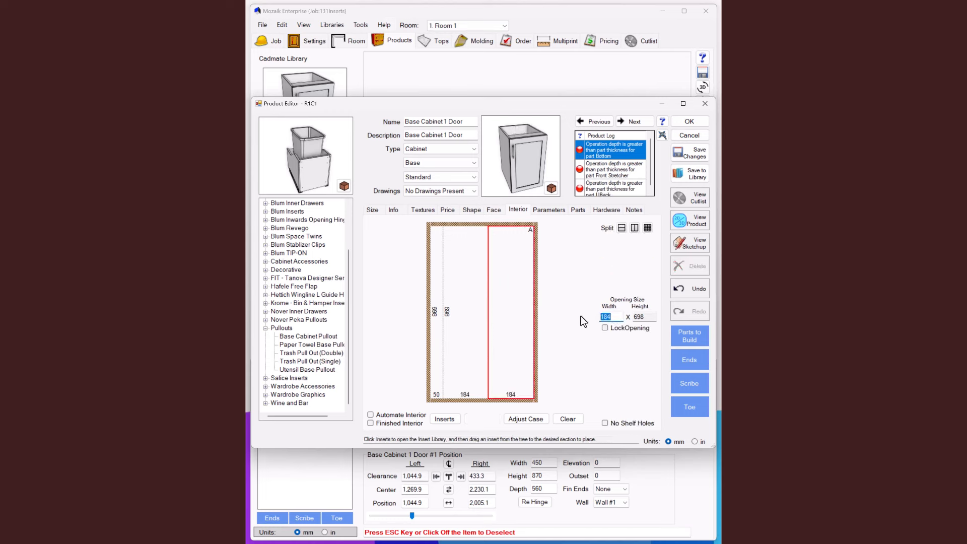
pyautogui.press('Delete')
# Place the Utensil Base Pullout insert in the middle section of the base cabinet
pyautogui.click(491, 285)
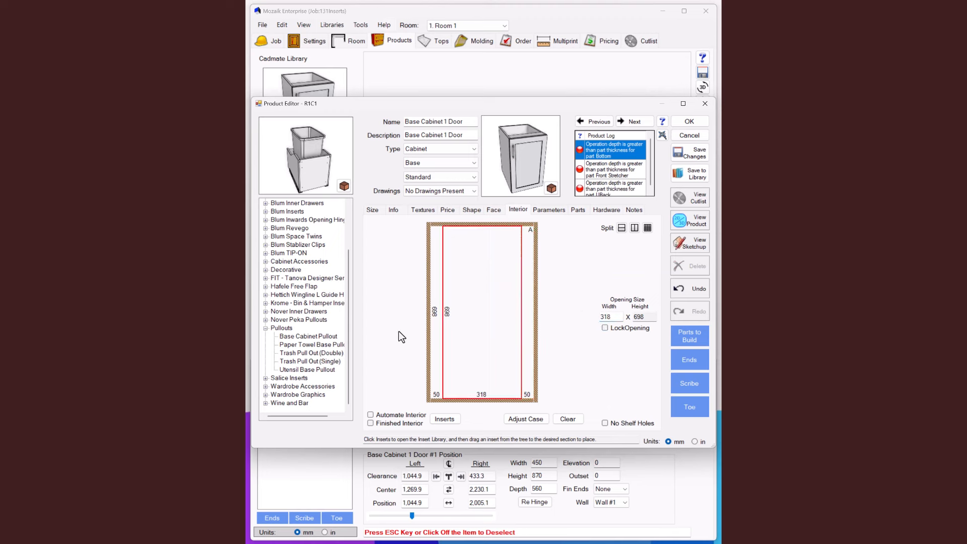
pyautogui.click(304, 369)
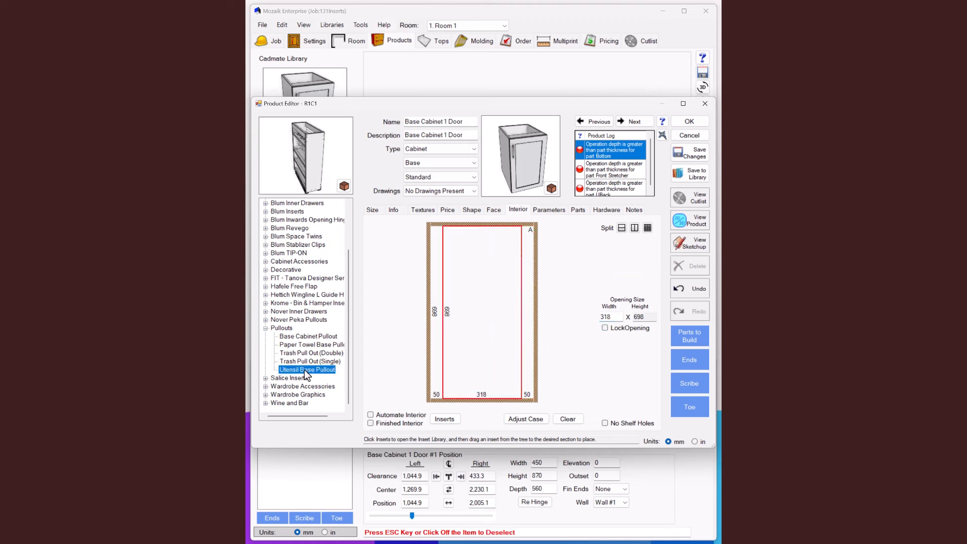
pyautogui.moveTo(406, 353); pyautogui.dragTo(458, 347)
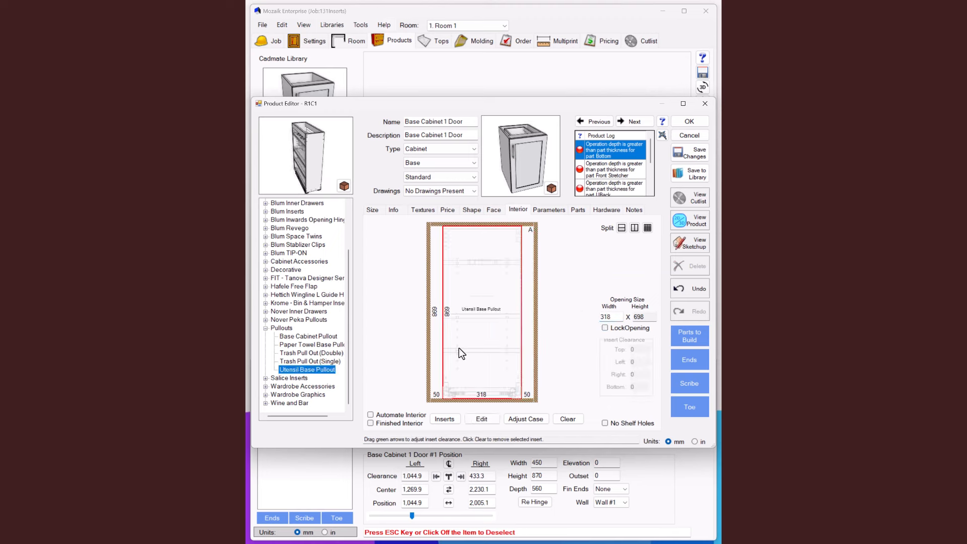
# Inspect the utensil pullout in wireframe and hidden-line display in the 3D product viewer, and accept the base cabinet's changes
pyautogui.click(690, 220)
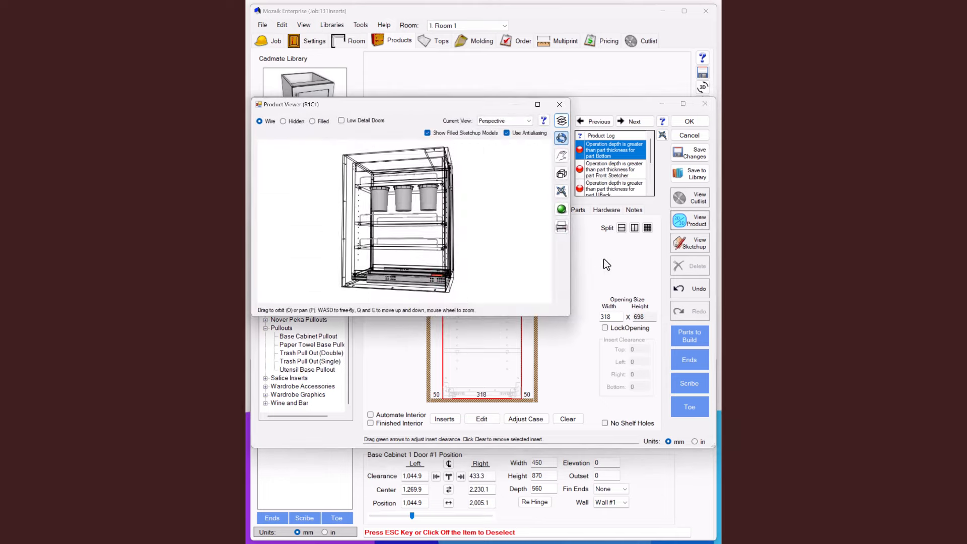
pyautogui.moveTo(409, 224); pyautogui.dragTo(439, 227)
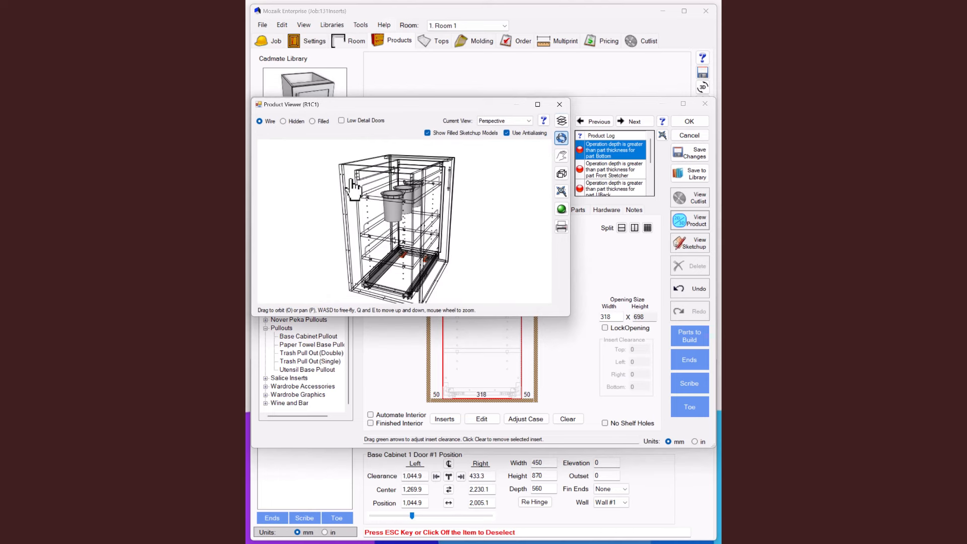
pyautogui.moveTo(354, 190)
pyautogui.mouseDown()
pyautogui.moveTo(355, 206)
pyautogui.moveTo(319, 196)
pyautogui.moveTo(358, 190)
pyautogui.mouseUp()
pyautogui.click(283, 121)
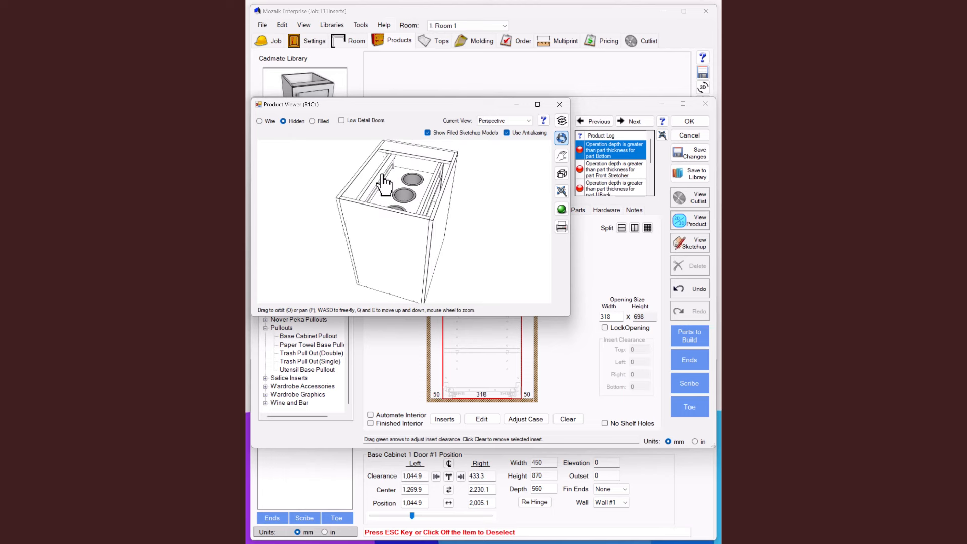
pyautogui.click(561, 104)
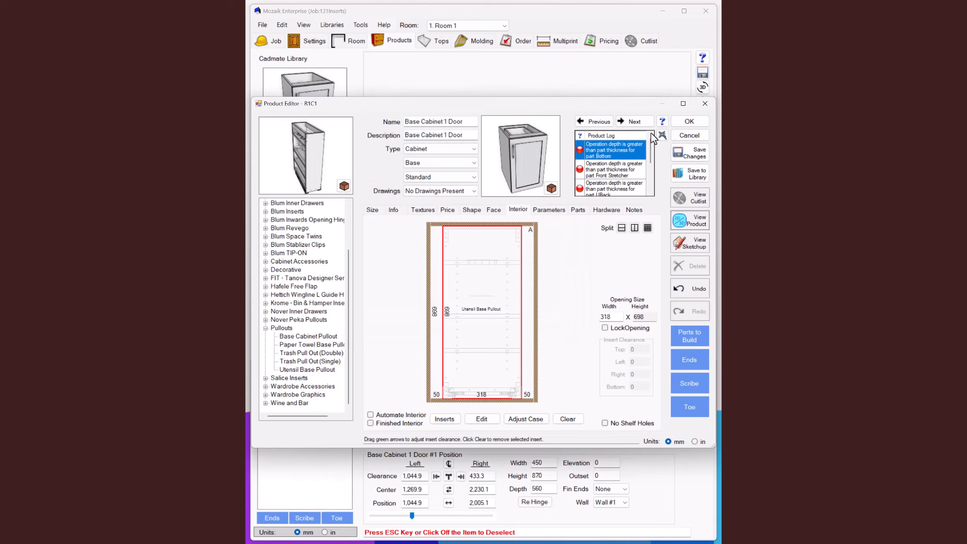
pyautogui.click(681, 122)
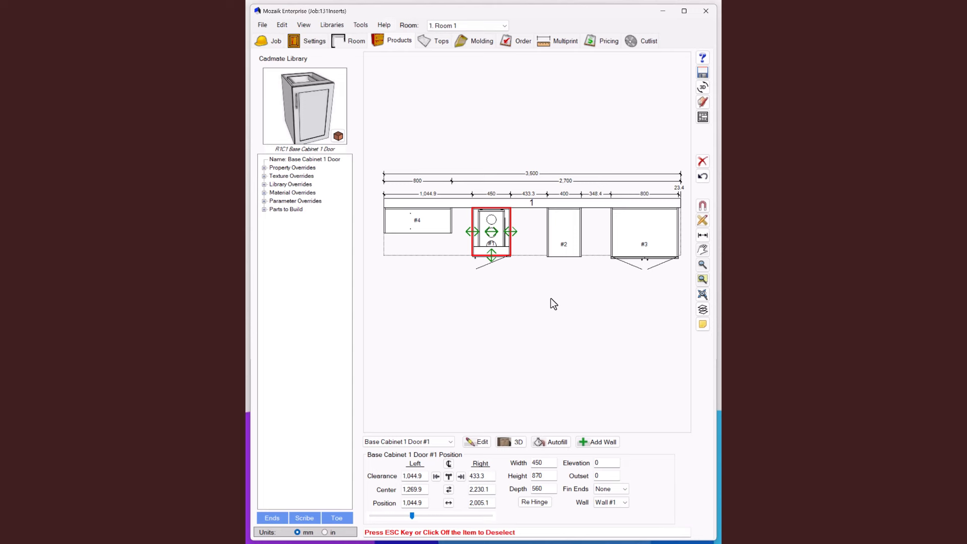
# Select the tall cabinet and consult Blum's inward-opening furniture door technical data sheet in the PDF reader
pyautogui.click(565, 229)
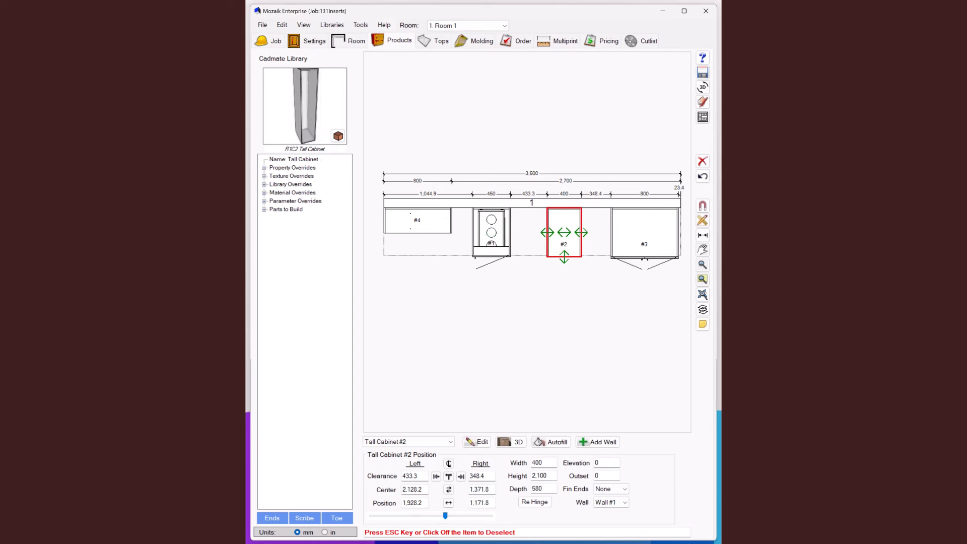
pyautogui.hotkey('alt', 'Tab')
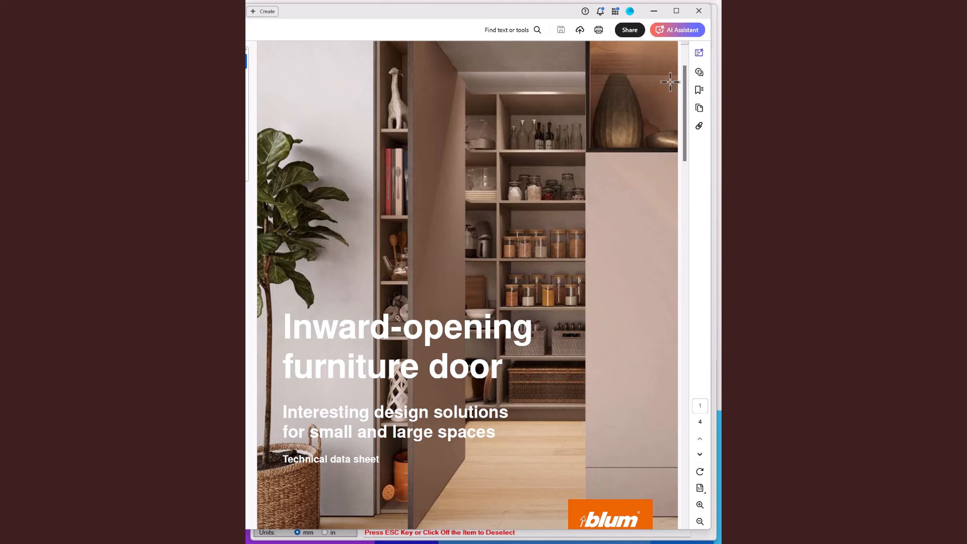
pyautogui.click(656, 11)
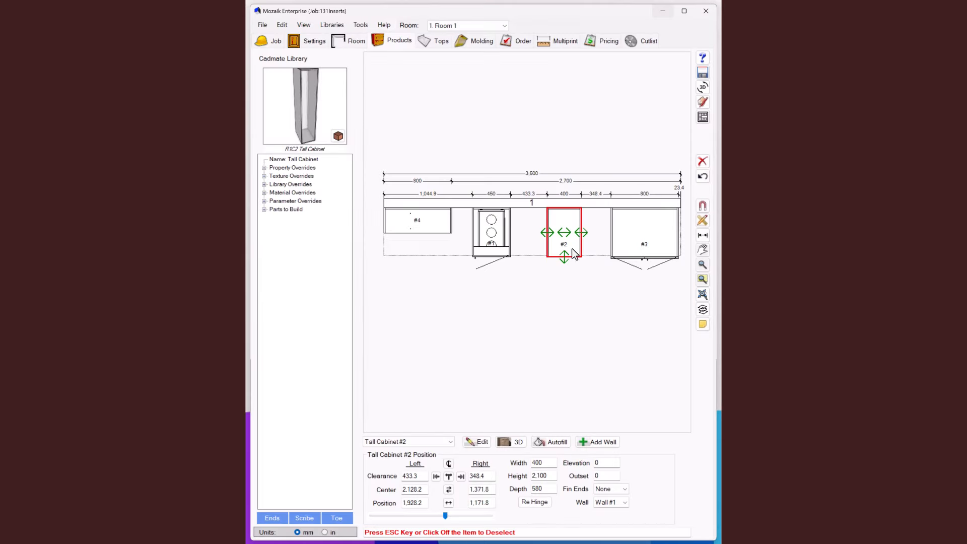
# Move the tall cabinet along the wall to about 247 mm from the base cabinet, and open its interior for editing
pyautogui.moveTo(566, 232); pyautogui.dragTo(552, 229)
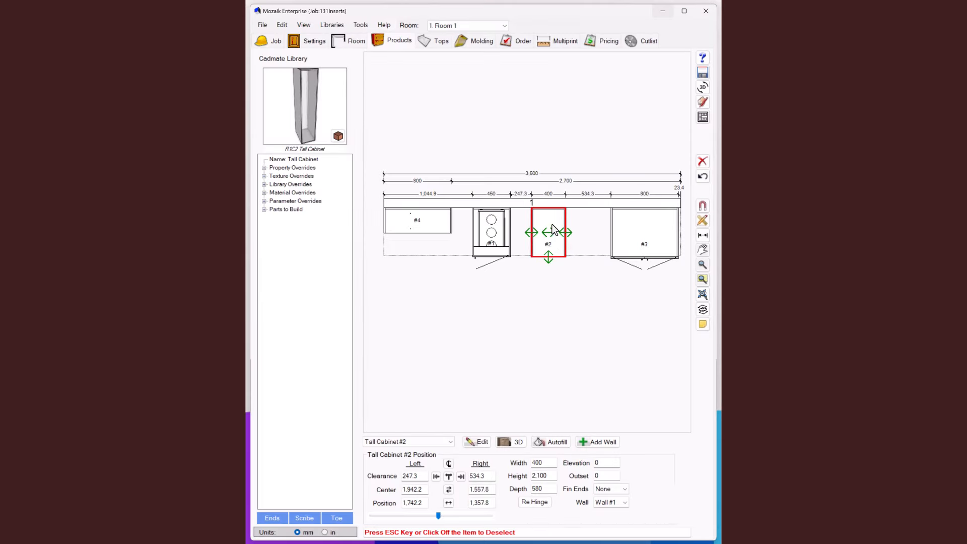
pyautogui.doubleClick(551, 222)
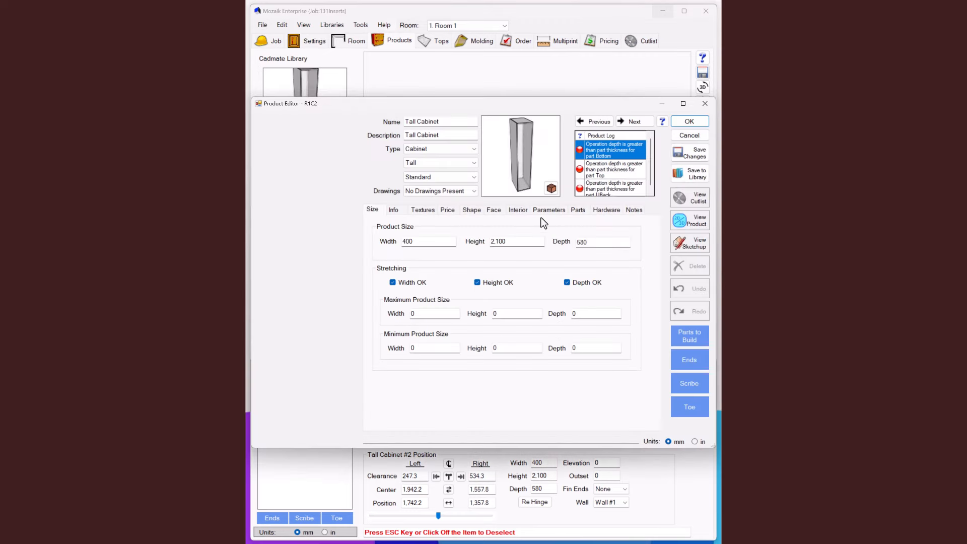
pyautogui.click(519, 210)
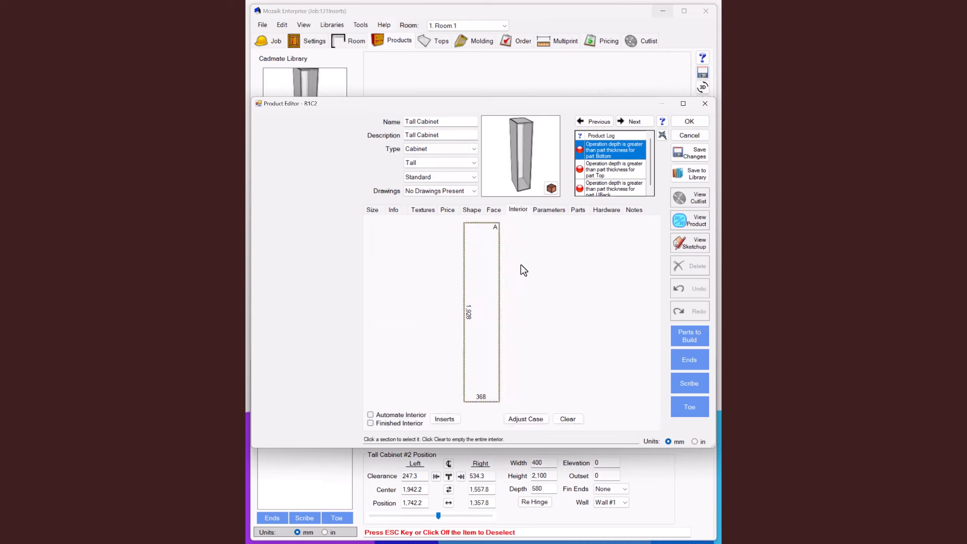
# Split the tall cabinet's interior into 5 equal stacked sections with Fixed dividers
pyautogui.click(484, 295)
pyautogui.click(647, 228)
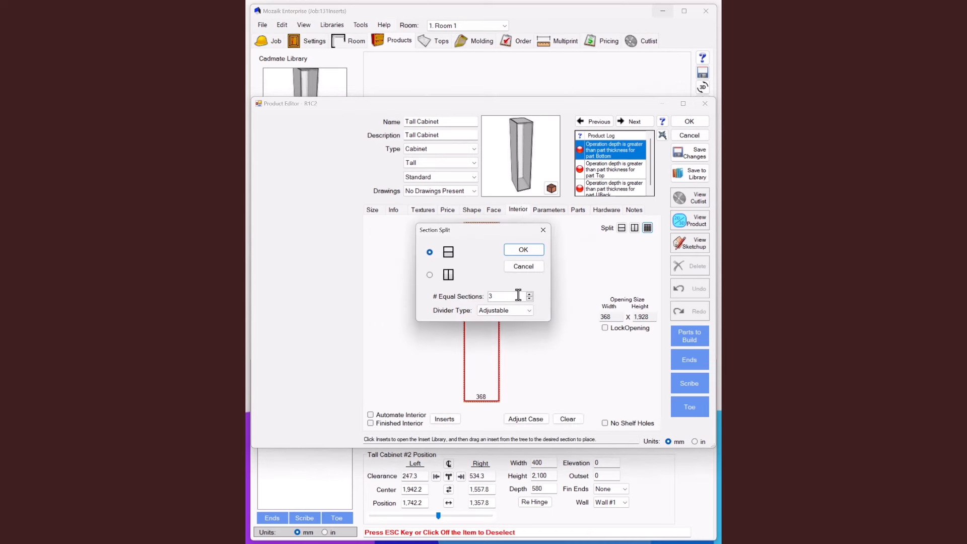
pyautogui.click(521, 310)
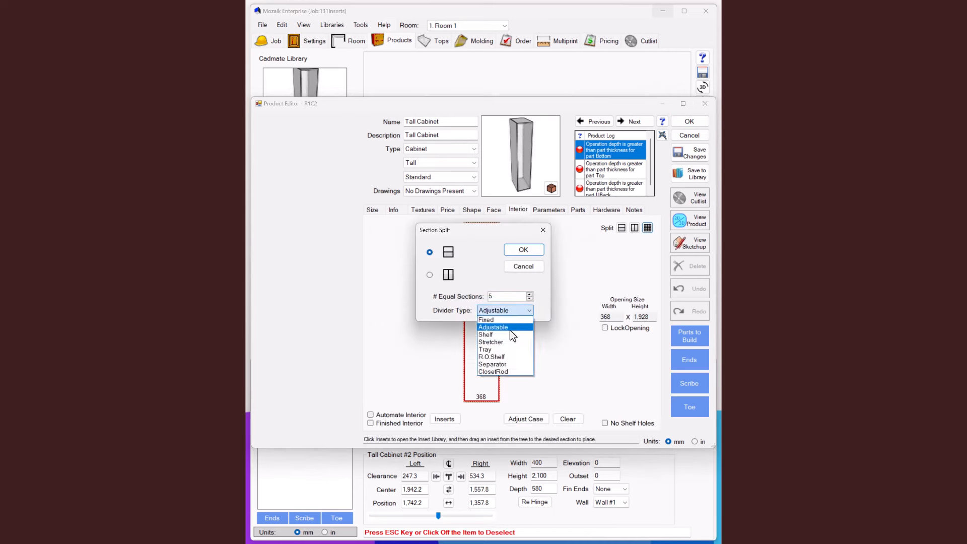
pyautogui.click(504, 324)
pyautogui.click(523, 250)
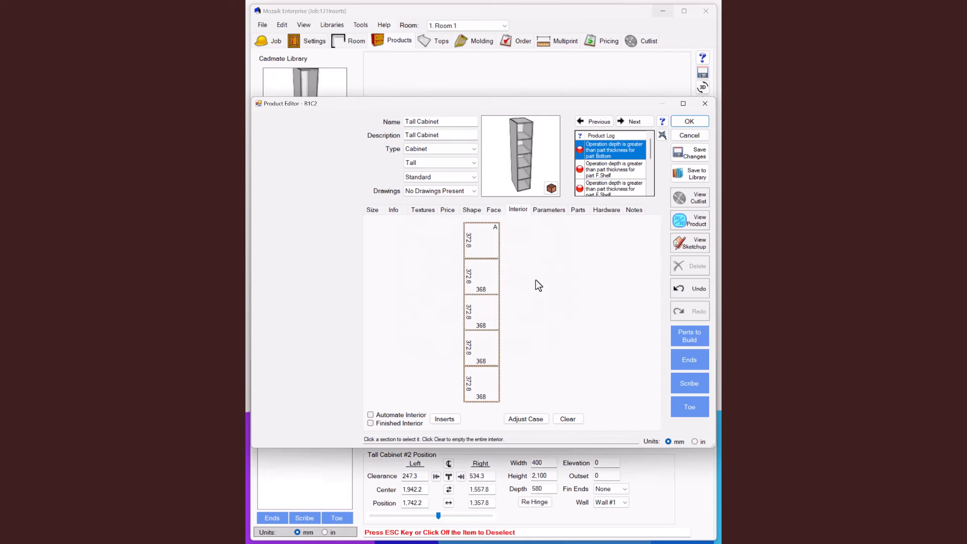
# Add a door to the tall cabinet's face opening with its hinge side set to Right
pyautogui.click(498, 211)
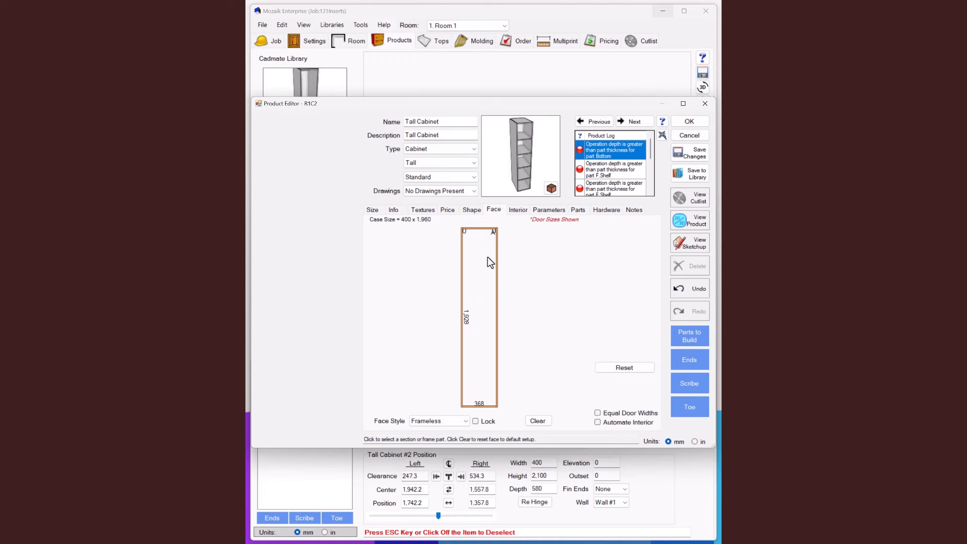
pyautogui.click(487, 257)
pyautogui.click(633, 249)
pyautogui.click(630, 266)
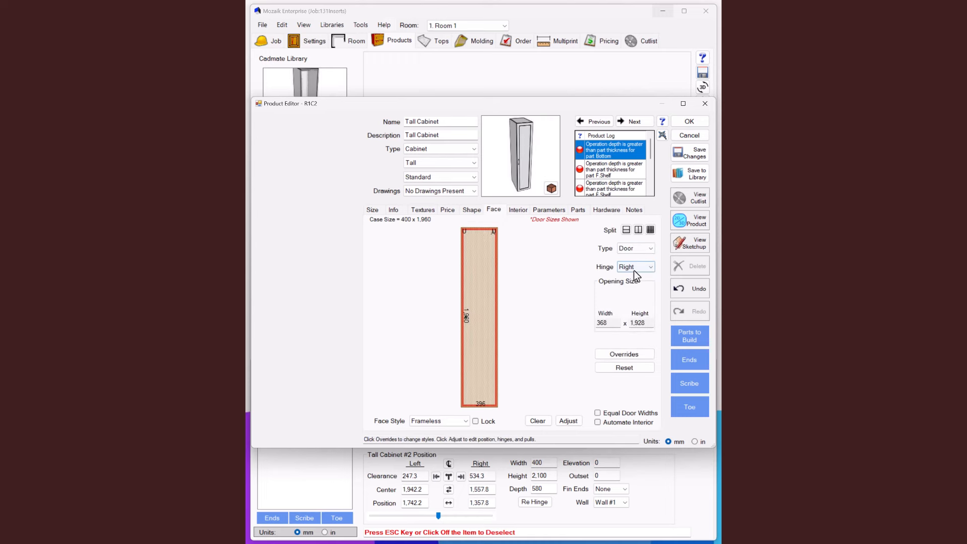
pyautogui.click(638, 267)
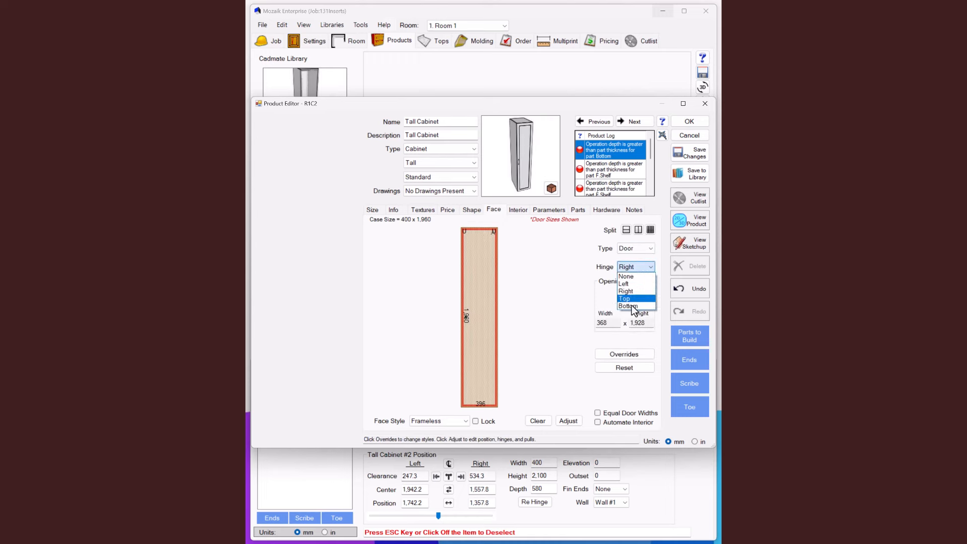
pyautogui.click(633, 291)
# Inspect the tall cabinet's shelves and door in wireframe in the 3D product viewer, and close the viewer
pyautogui.click(688, 221)
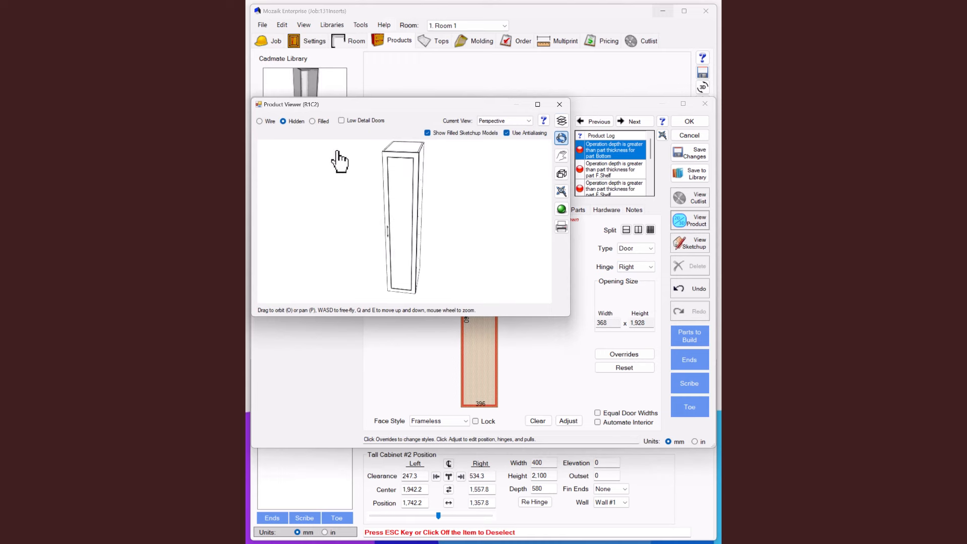
pyautogui.click(260, 122)
pyautogui.moveTo(424, 192); pyautogui.dragTo(431, 151)
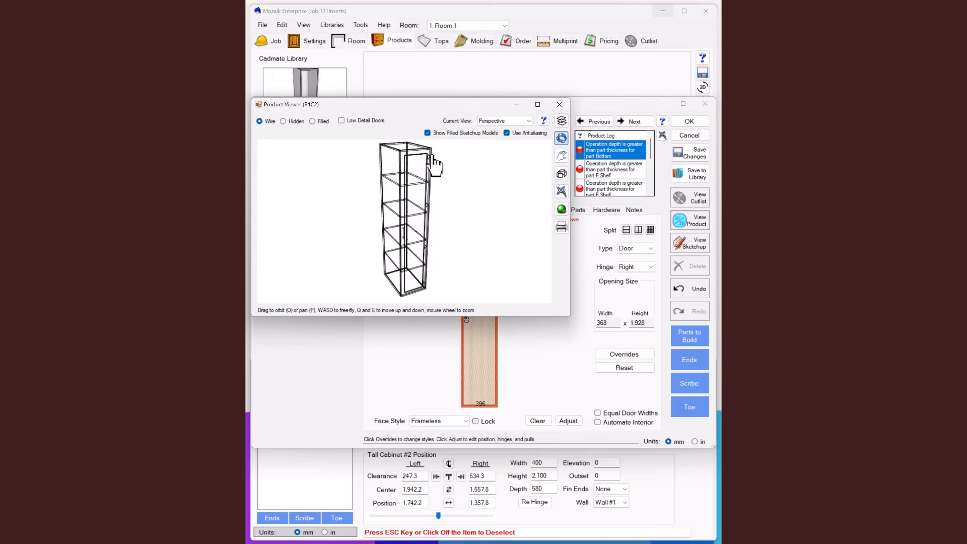
pyautogui.click(560, 109)
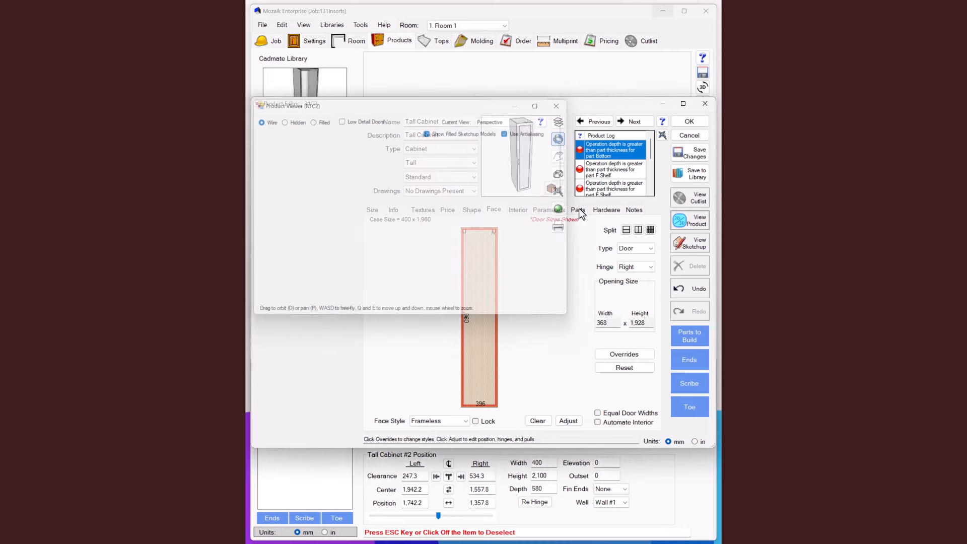
# Set the tall cabinet door's Right reveal adjustment to 600 mm
pyautogui.click(518, 210)
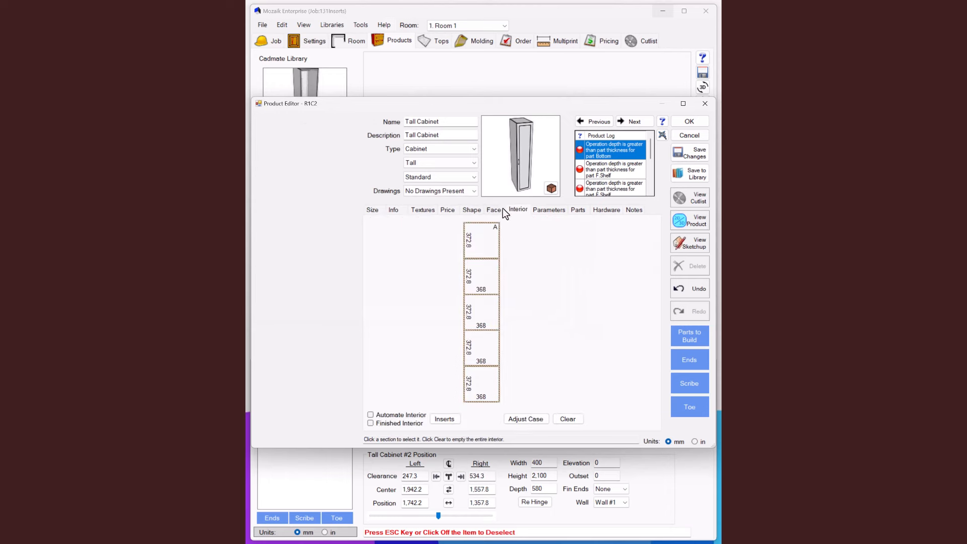
pyautogui.click(500, 210)
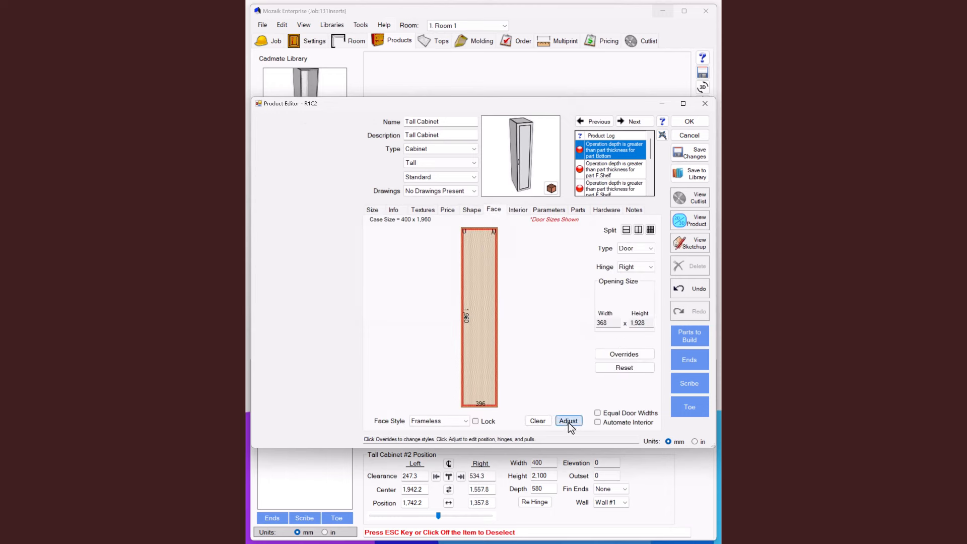
pyautogui.click(568, 421)
pyautogui.doubleClick(310, 290)
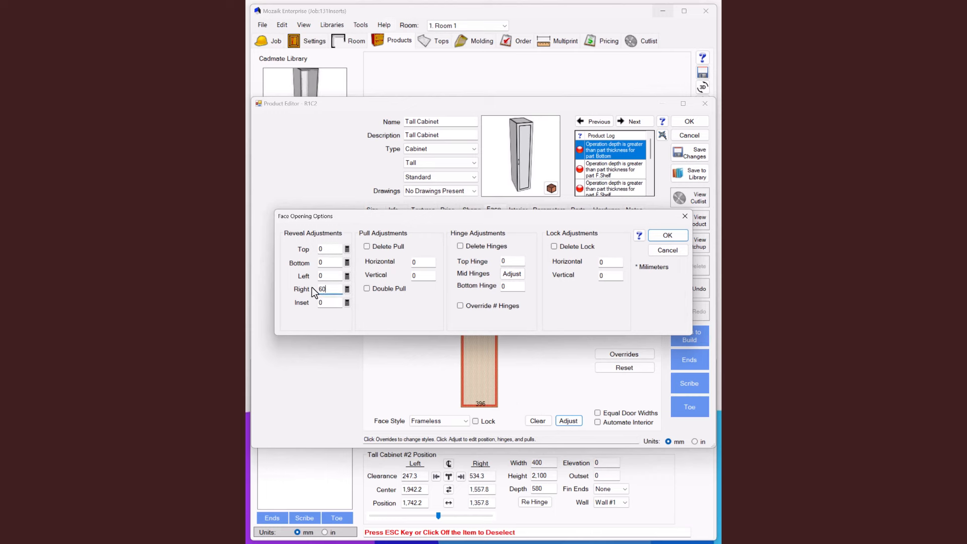
pyautogui.click(667, 235)
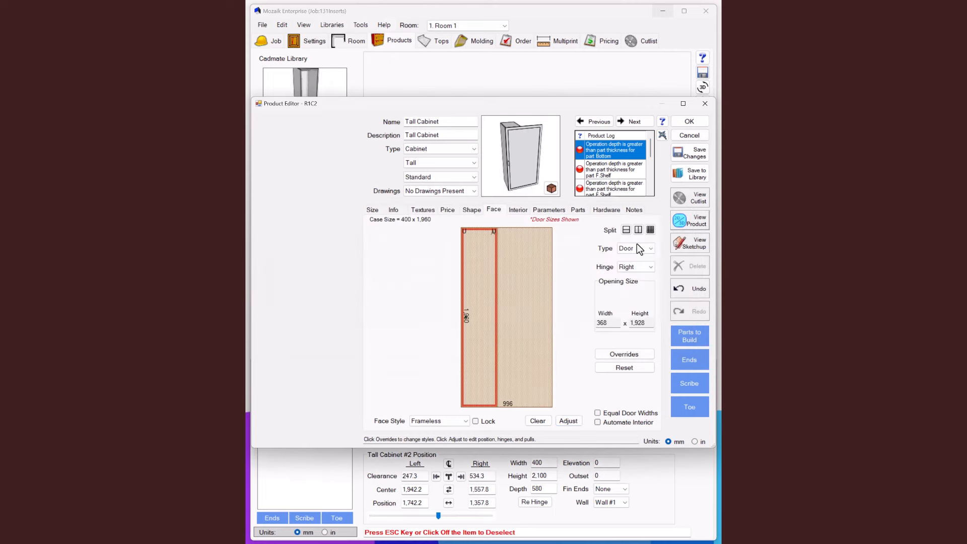
# Check the widened door on the tall cabinet in the 3D product viewer, and close the viewer
pyautogui.click(689, 220)
pyautogui.moveTo(518, 274); pyautogui.dragTo(442, 237)
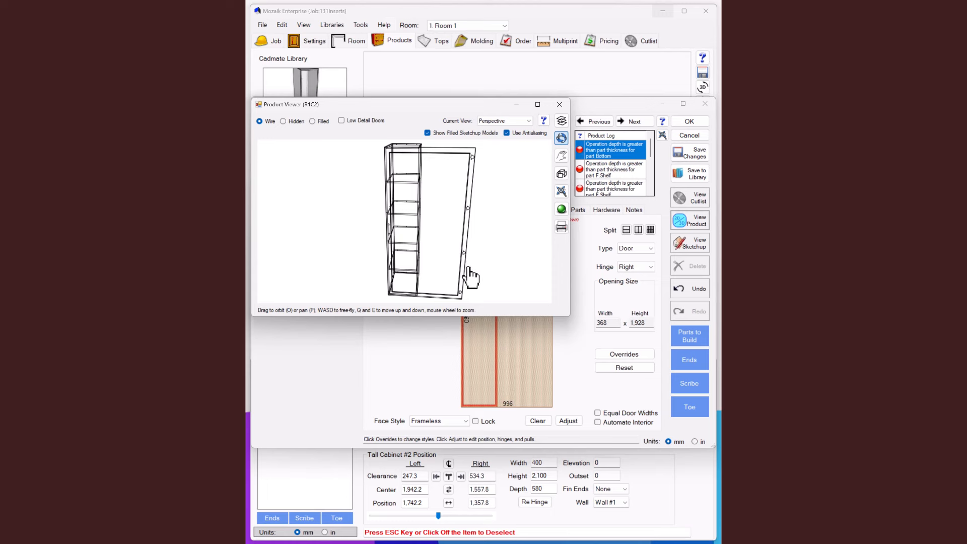
pyautogui.click(559, 105)
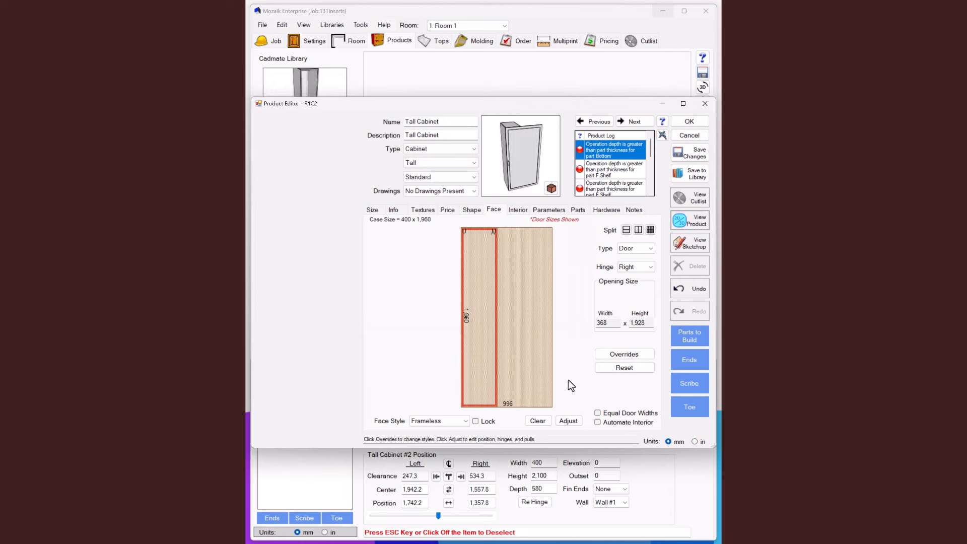
# Turn on Delete Hinges in the tall cabinet door's face opening adjustments
pyautogui.click(568, 421)
pyautogui.click(483, 246)
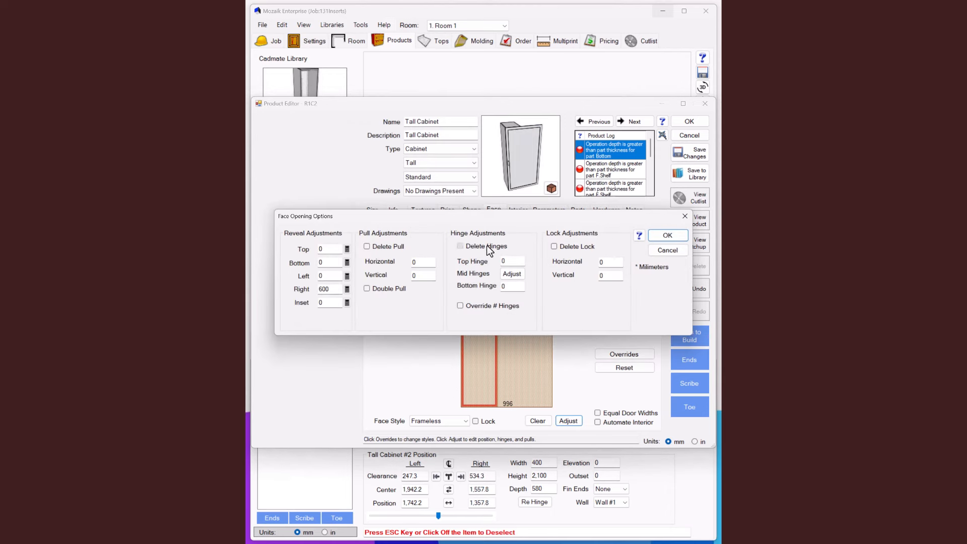
pyautogui.click(660, 237)
# Place the Cruciform Right End Top insert from Blum Inwards Opening Hinges in the tall cabinet's top interior section
pyautogui.click(523, 209)
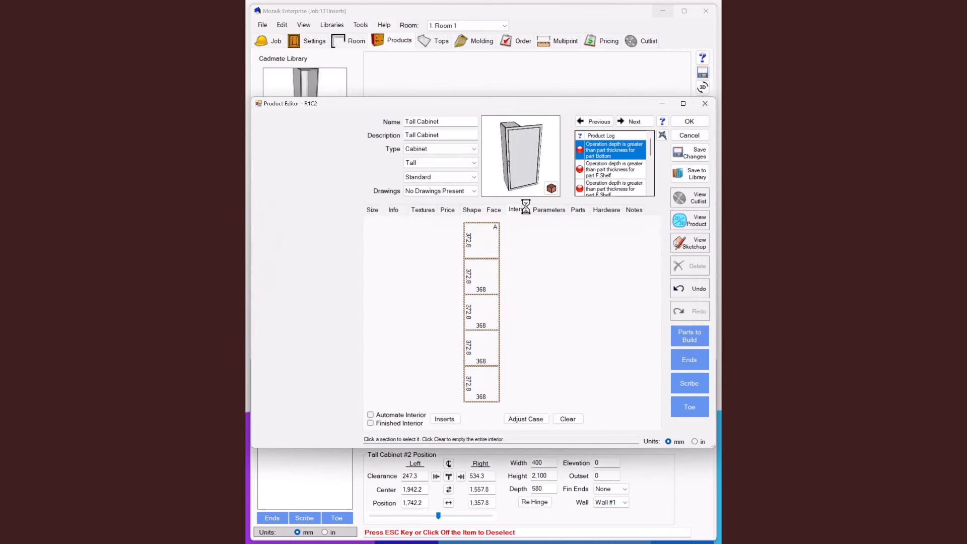
pyautogui.click(484, 239)
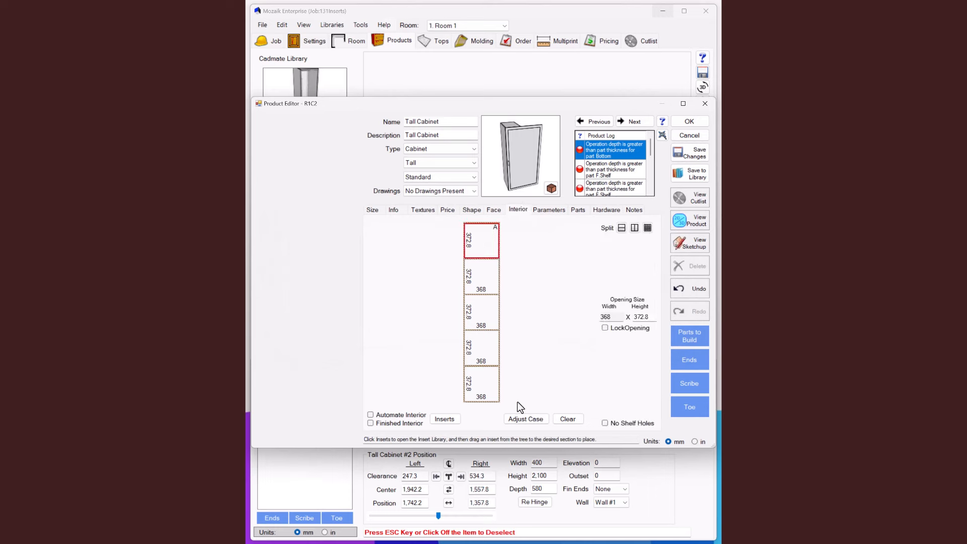
pyautogui.click(454, 421)
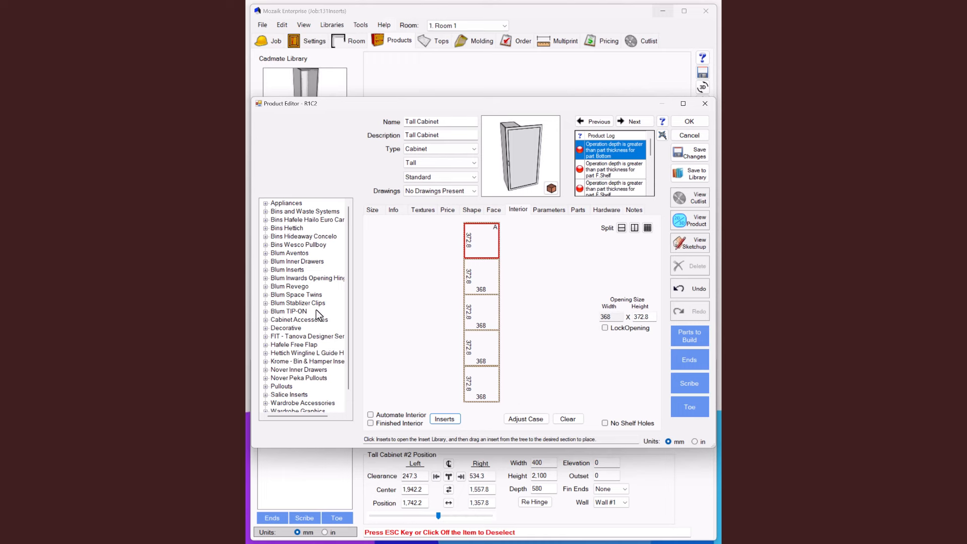
pyautogui.click(277, 279)
pyautogui.click(265, 278)
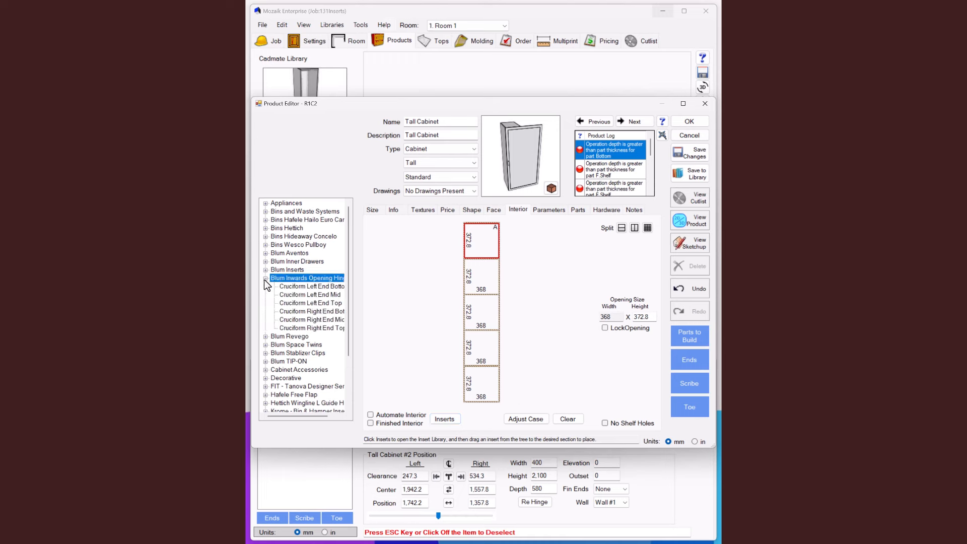
pyautogui.click(318, 311)
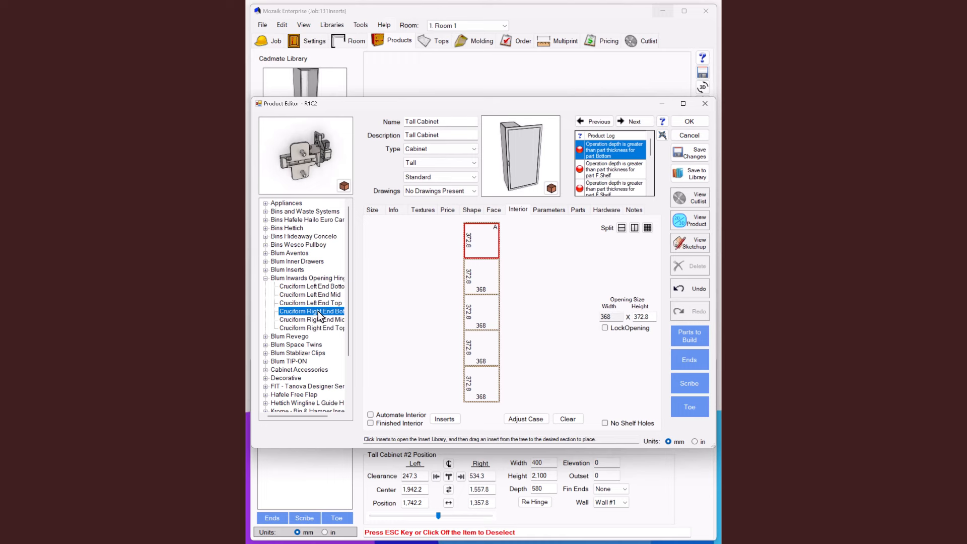
pyautogui.click(319, 328)
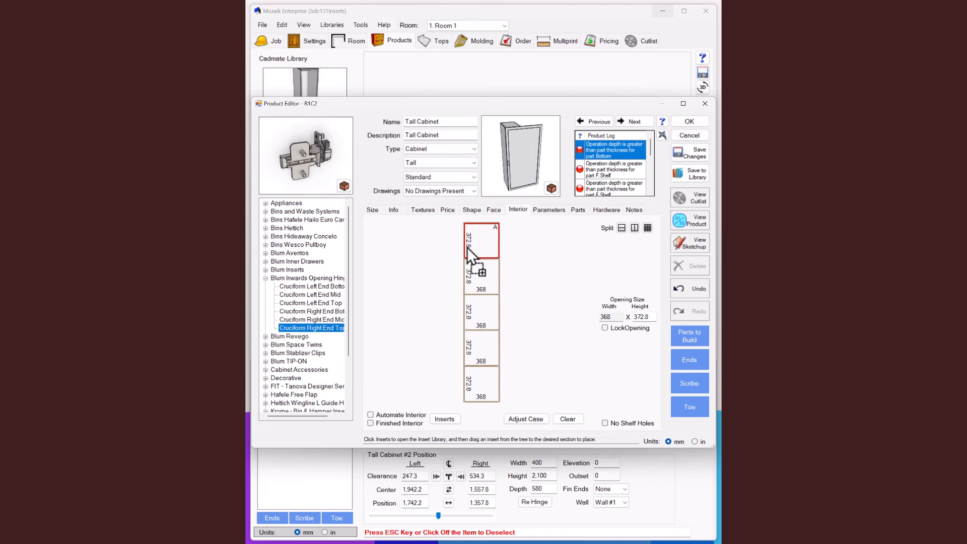
pyautogui.moveTo(467, 247); pyautogui.dragTo(467, 247)
# Place Cruciform Right End Bottom in the lowest interior section and Cruciform Right End Mid in the middle section
pyautogui.click(328, 312)
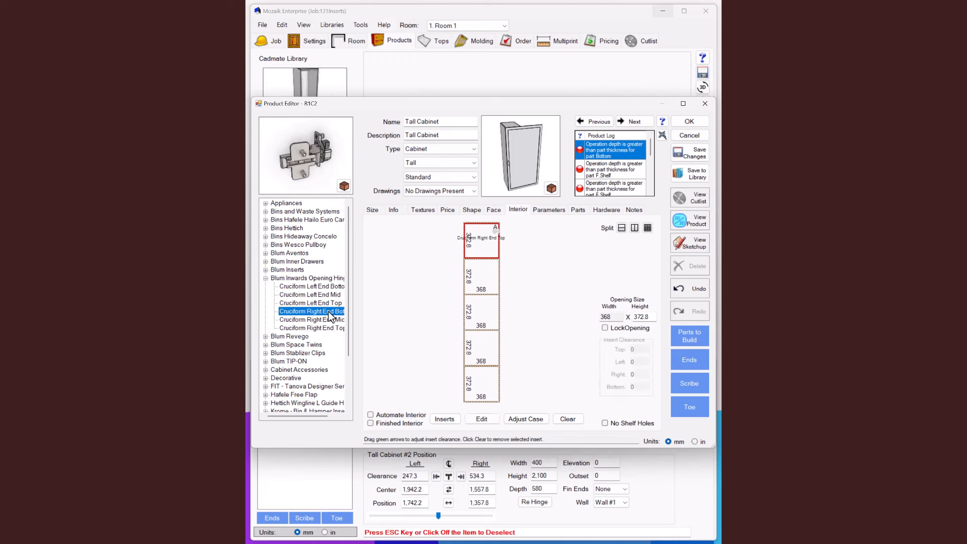
pyautogui.moveTo(331, 316); pyautogui.dragTo(479, 376)
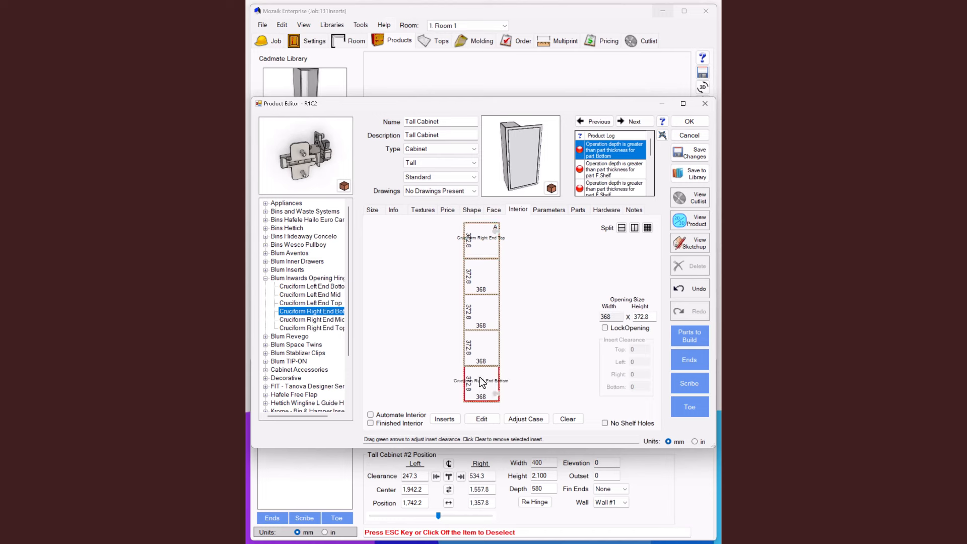
pyautogui.click(338, 320)
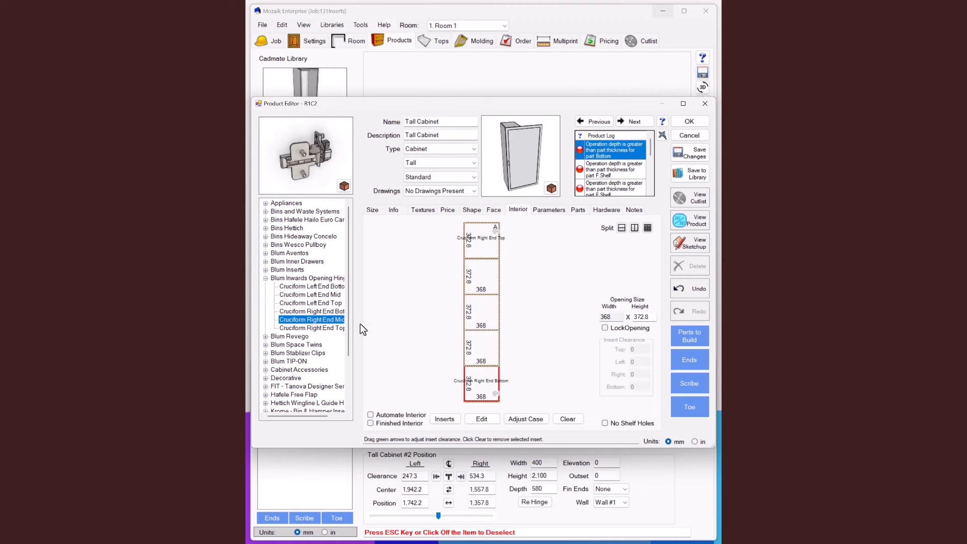
pyautogui.moveTo(329, 318); pyautogui.dragTo(479, 316)
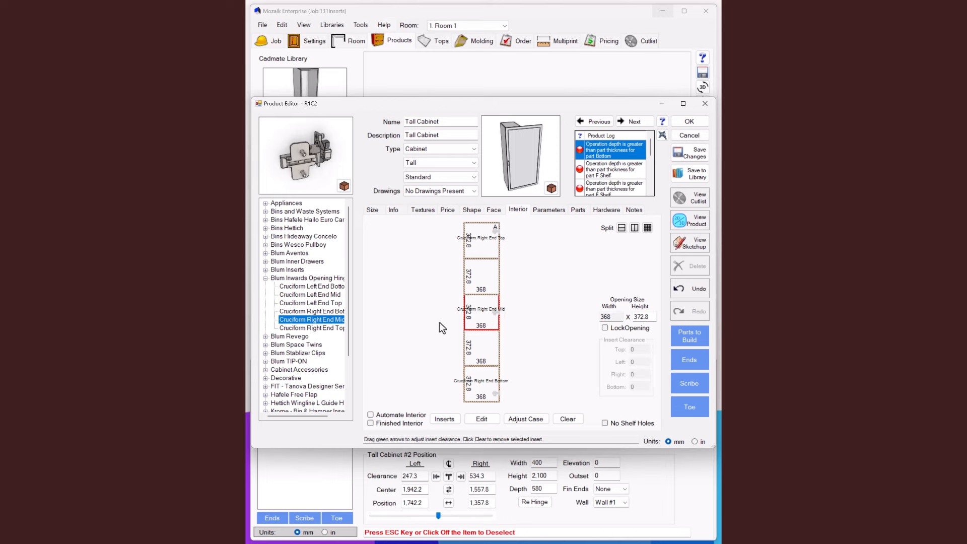
# Add Cruciform Right End Top to the second section from the top and Cruciform Right End Bottom to the fourth
pyautogui.click(331, 327)
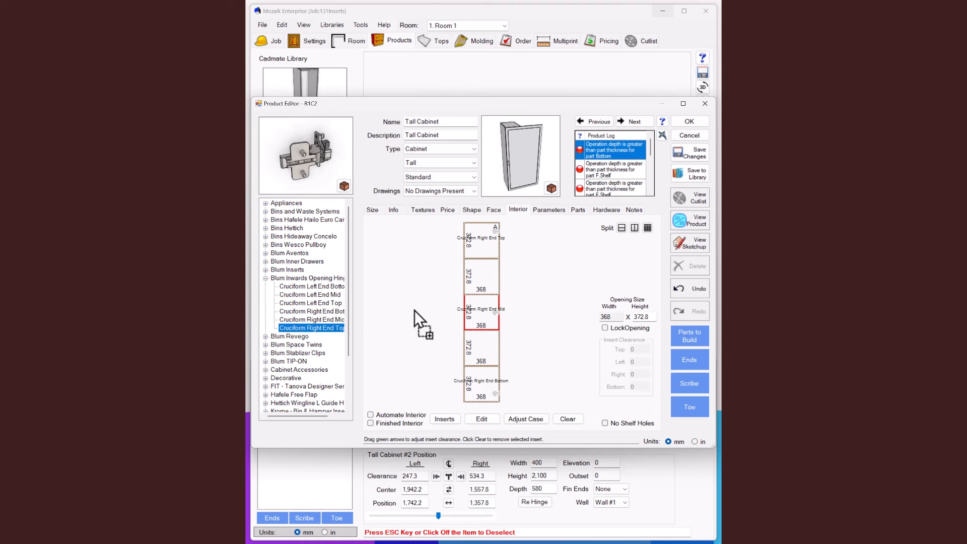
pyautogui.moveTo(493, 277); pyautogui.dragTo(493, 276)
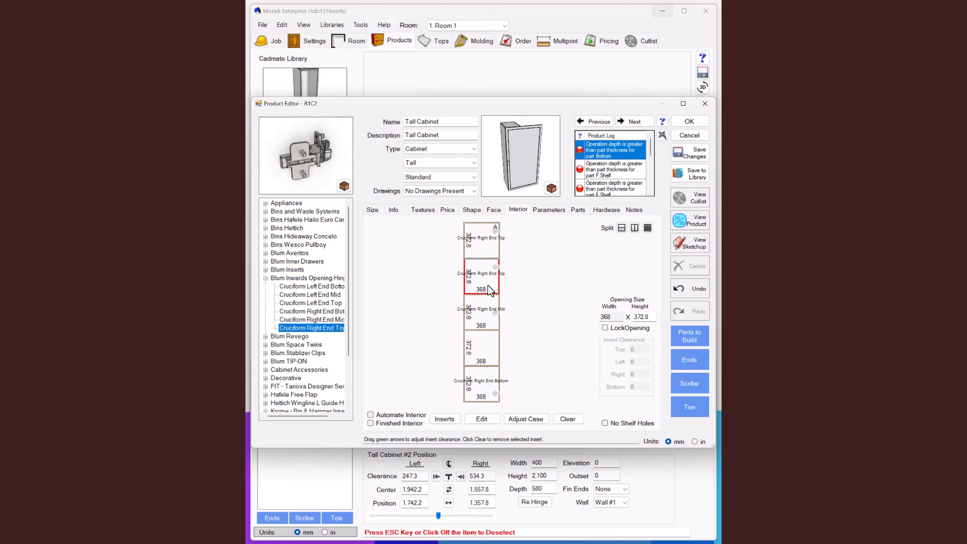
pyautogui.click(335, 312)
pyautogui.moveTo(337, 317); pyautogui.dragTo(479, 347)
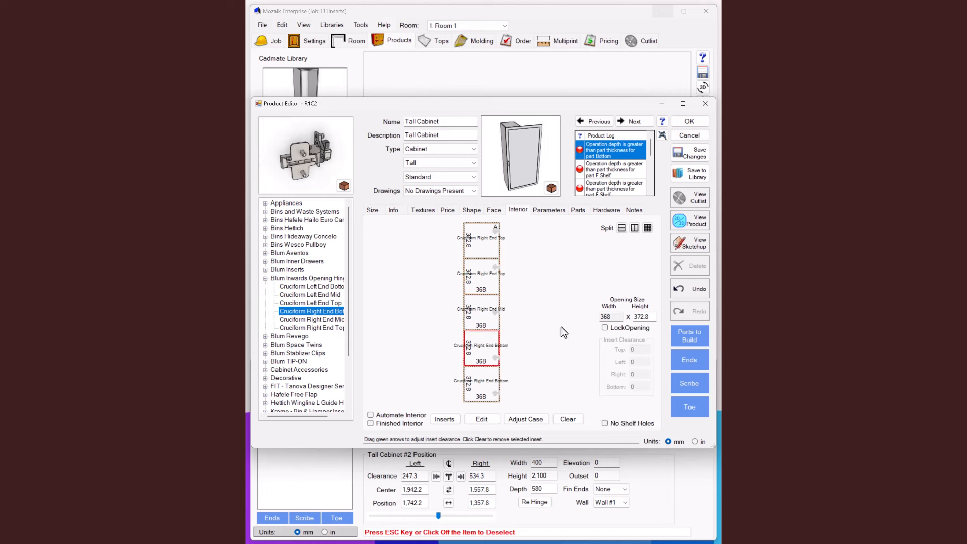
# Inspect the hinge inserts in the 3D product viewer and the cabinet's parts list, and close the product editor
pyautogui.click(689, 220)
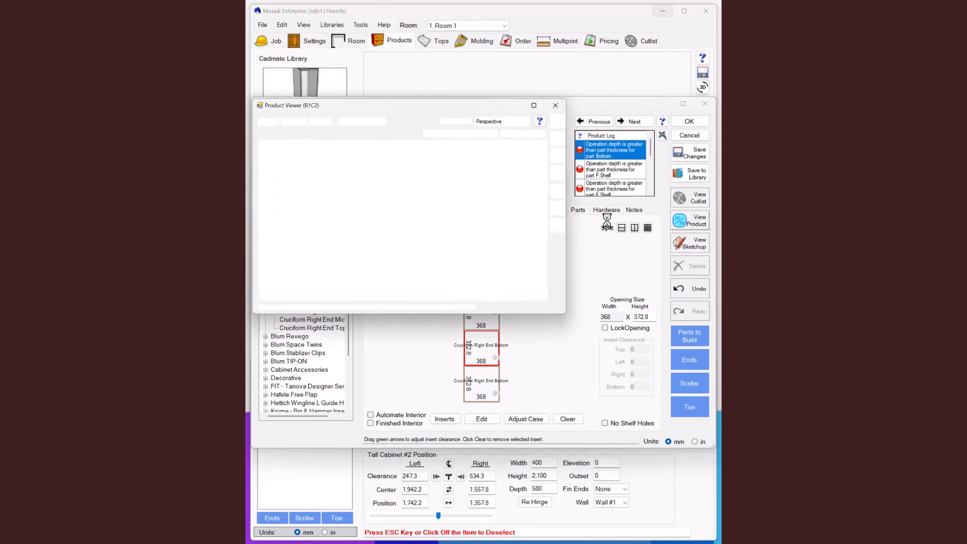
pyautogui.moveTo(419, 169); pyautogui.dragTo(440, 184)
pyautogui.scroll(2, 425, 165)
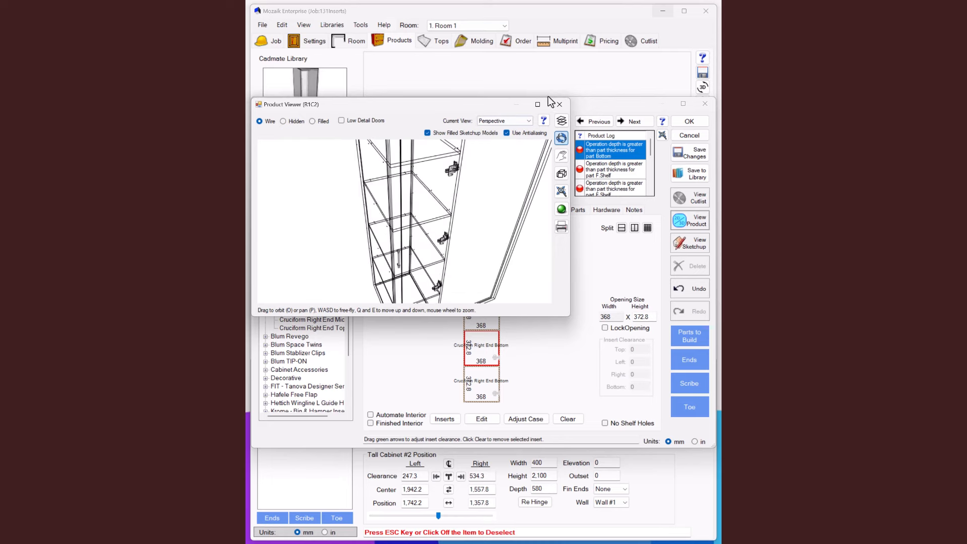
pyautogui.click(559, 104)
pyautogui.click(577, 210)
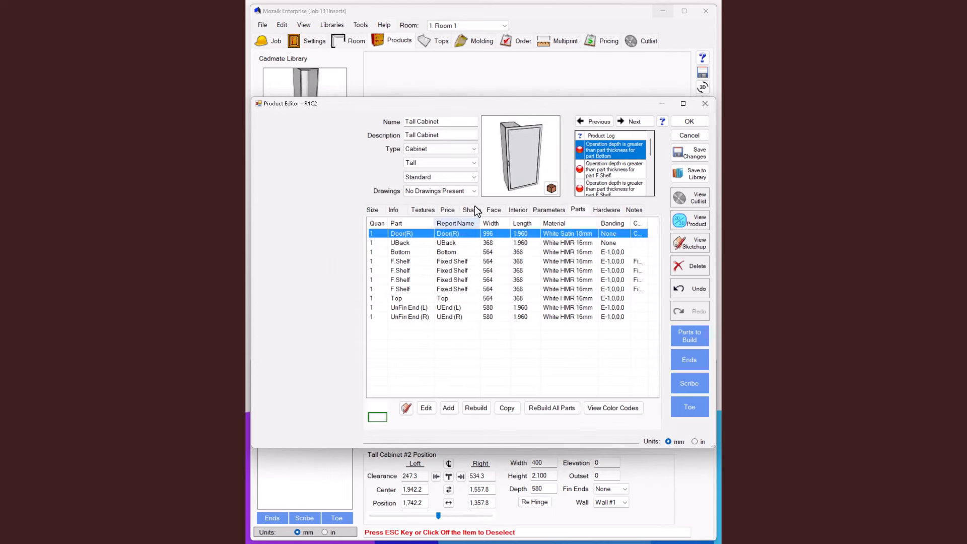
pyautogui.press('Escape')
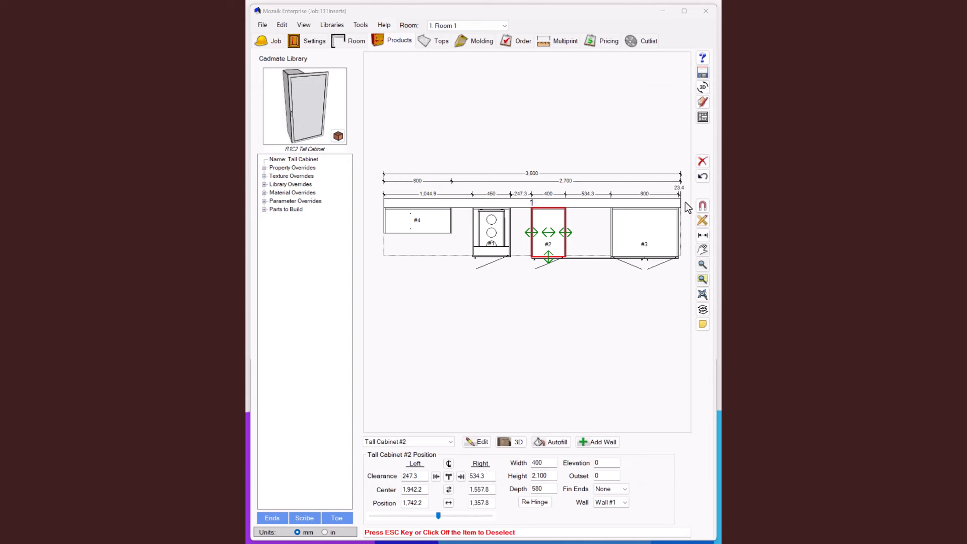
# Clear the entire interior of the two-door tall cabinet #3
pyautogui.doubleClick(669, 229)
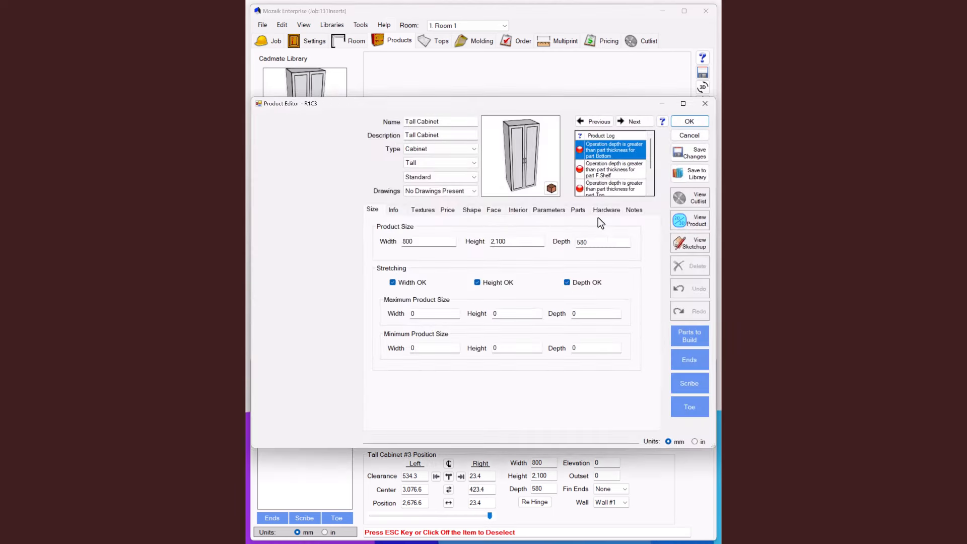
pyautogui.click(517, 211)
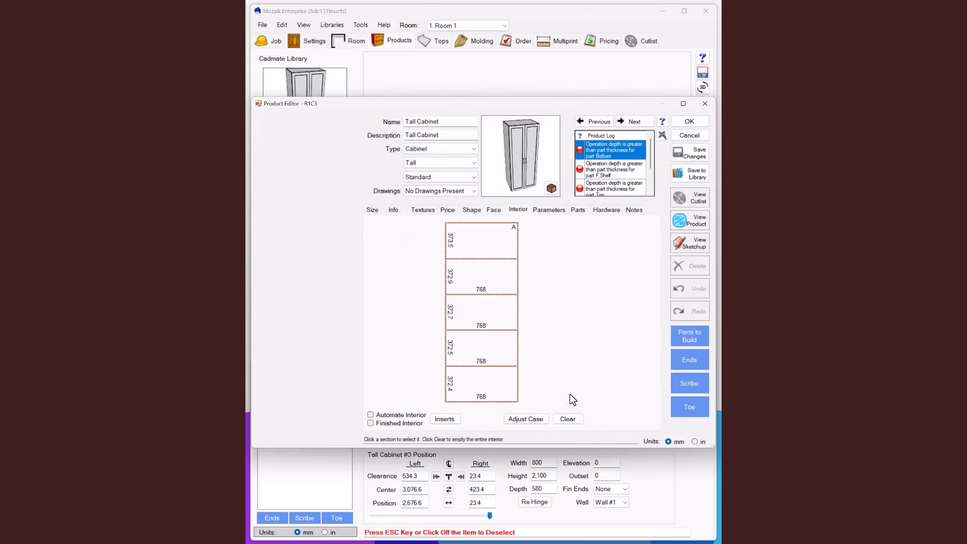
pyautogui.click(568, 419)
# Split the cabinet interior horizontally with a fixed shelf and set the lower opening's height to 1100 mm
pyautogui.click(493, 340)
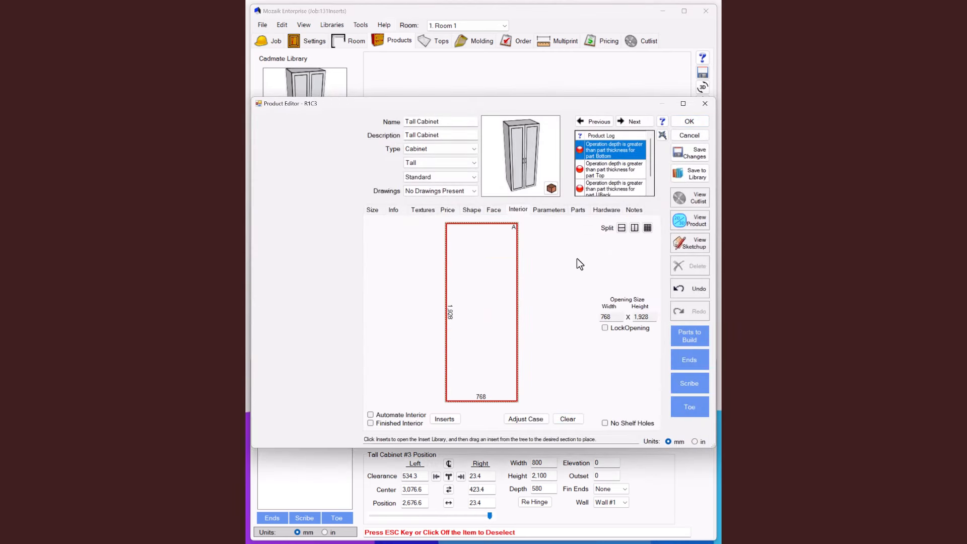
pyautogui.click(622, 228)
pyautogui.click(640, 253)
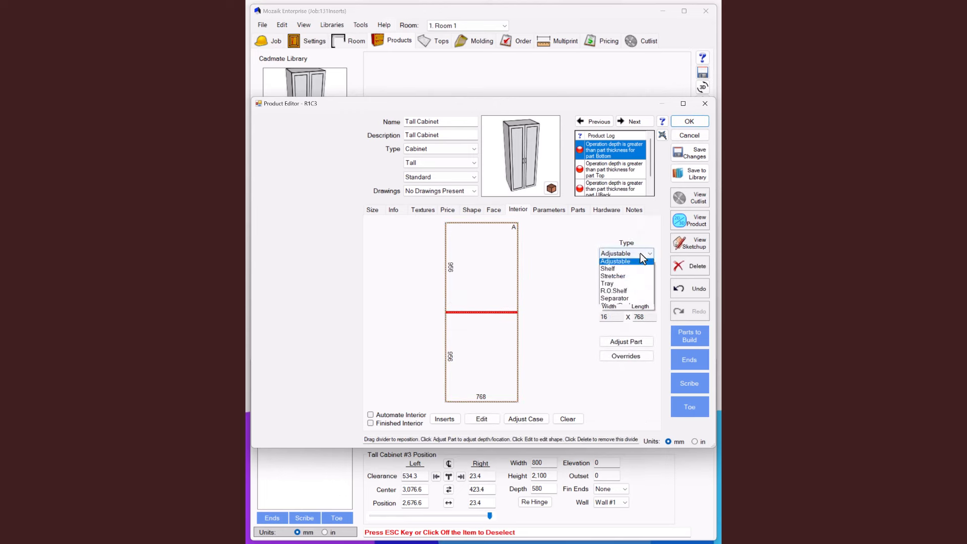
pyautogui.click(628, 264)
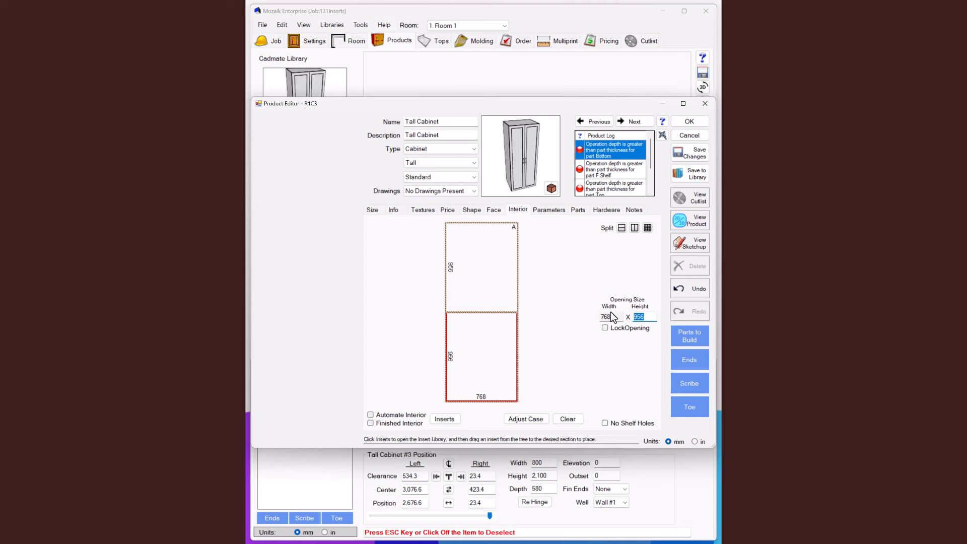
pyautogui.write('1100')
pyautogui.press('Return')
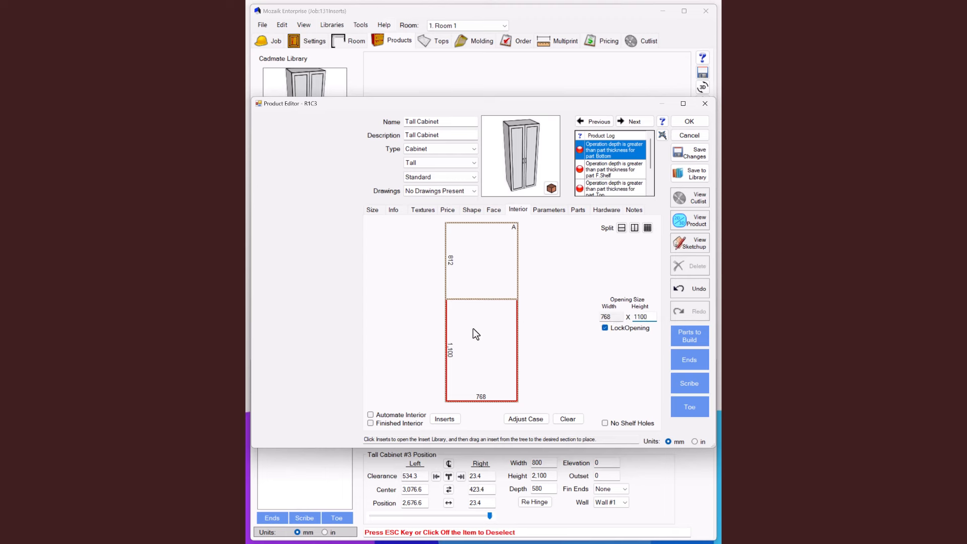
# Place the Blum Antaro Inner Drawer C Gallery 500mm insert in the lower interior opening
pyautogui.click(449, 420)
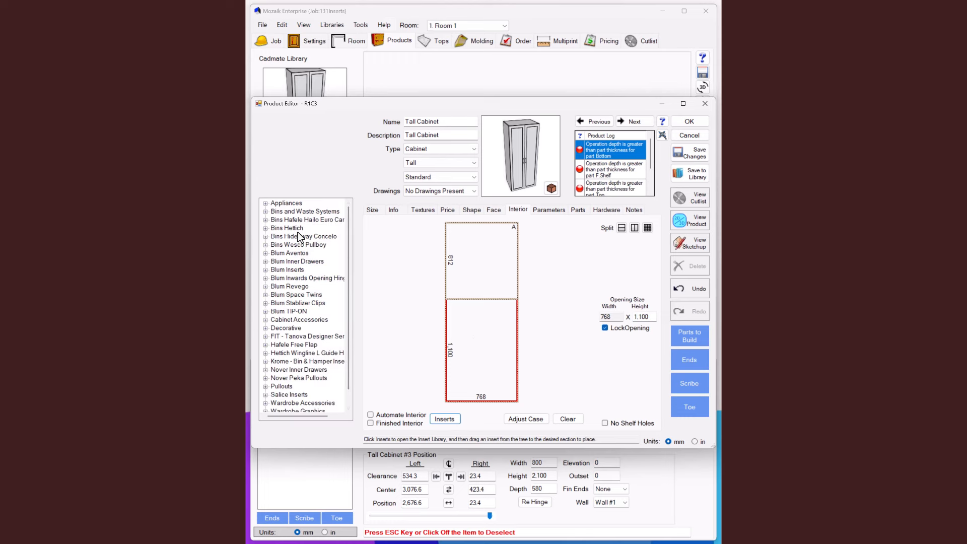
pyautogui.click(265, 261)
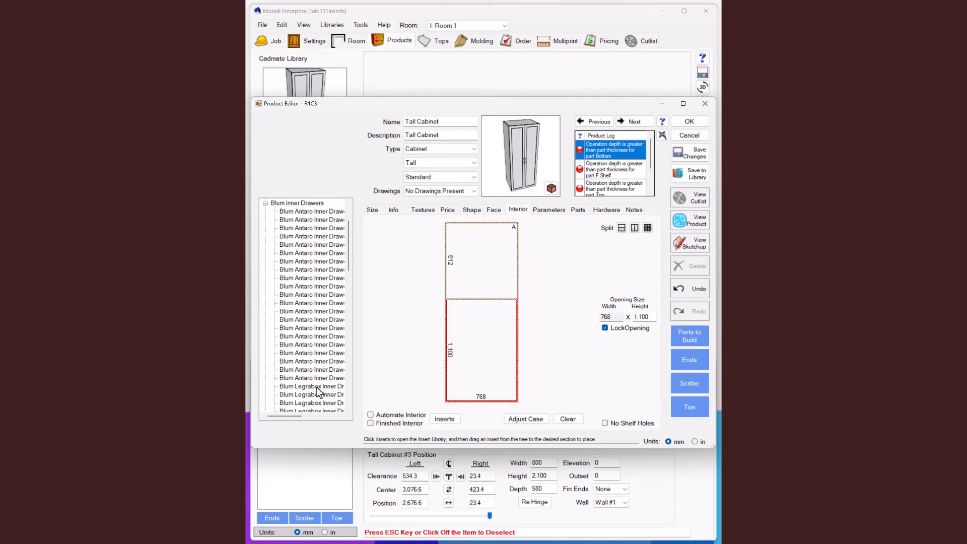
pyautogui.moveTo(288, 415); pyautogui.dragTo(310, 411)
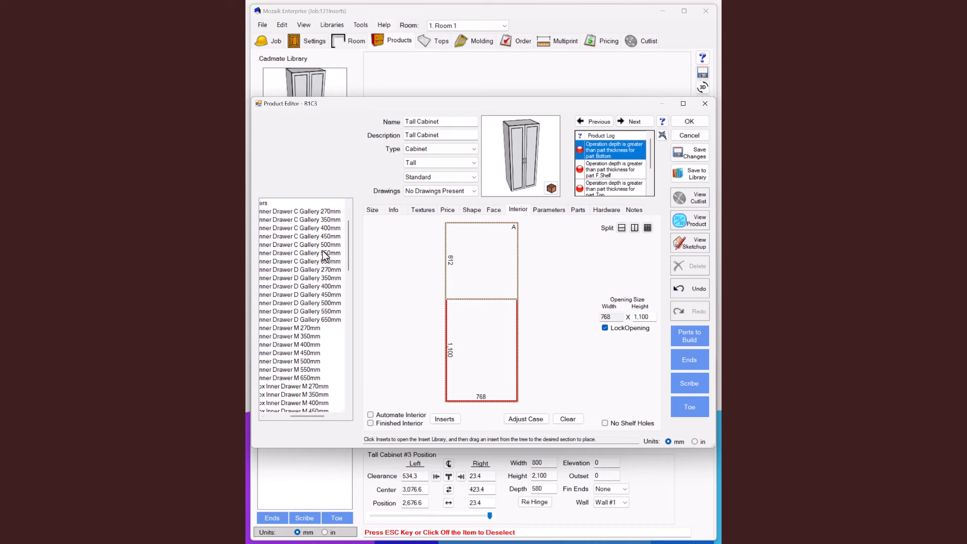
pyautogui.moveTo(315, 248); pyautogui.dragTo(491, 346)
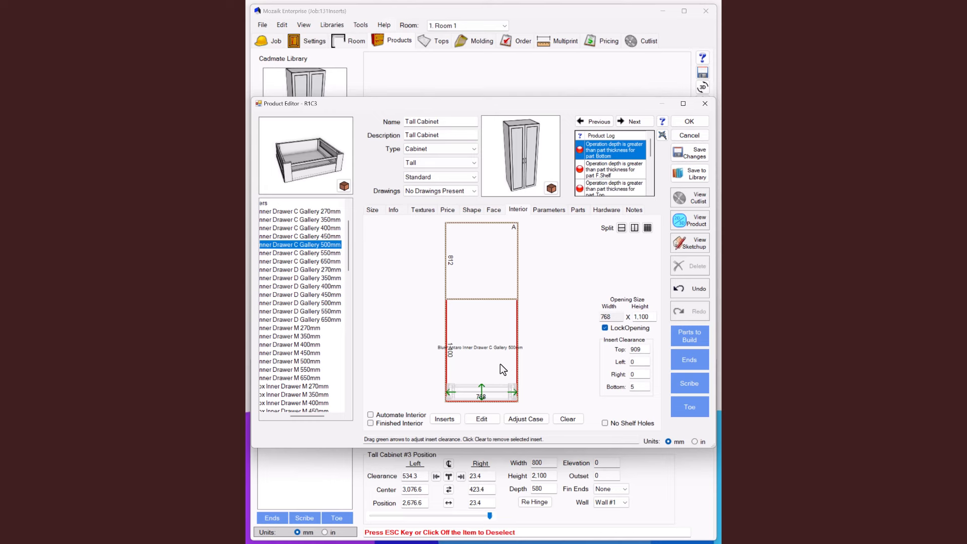
# Split the lower drawer opening horizontally into 4 equal sections with Separator as the divider type
pyautogui.click(646, 231)
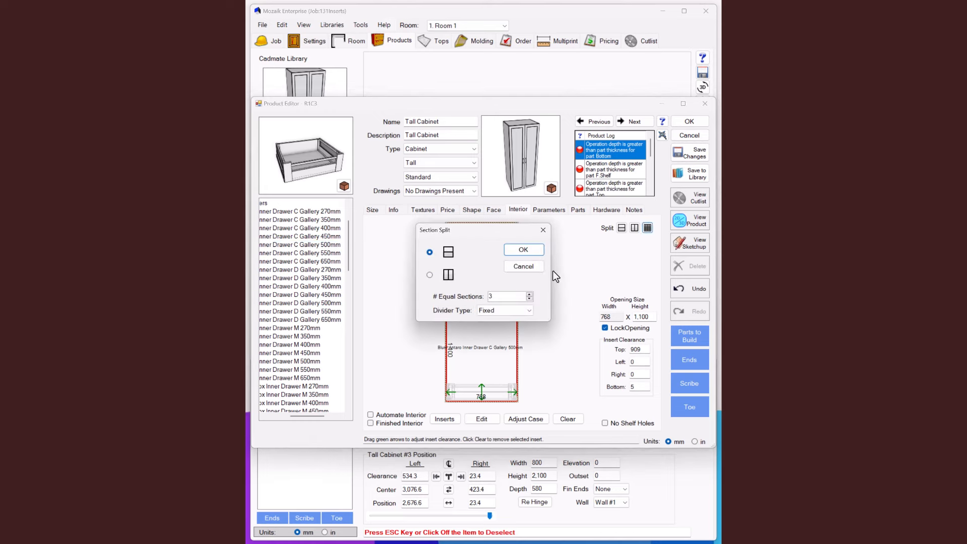
pyautogui.click(527, 310)
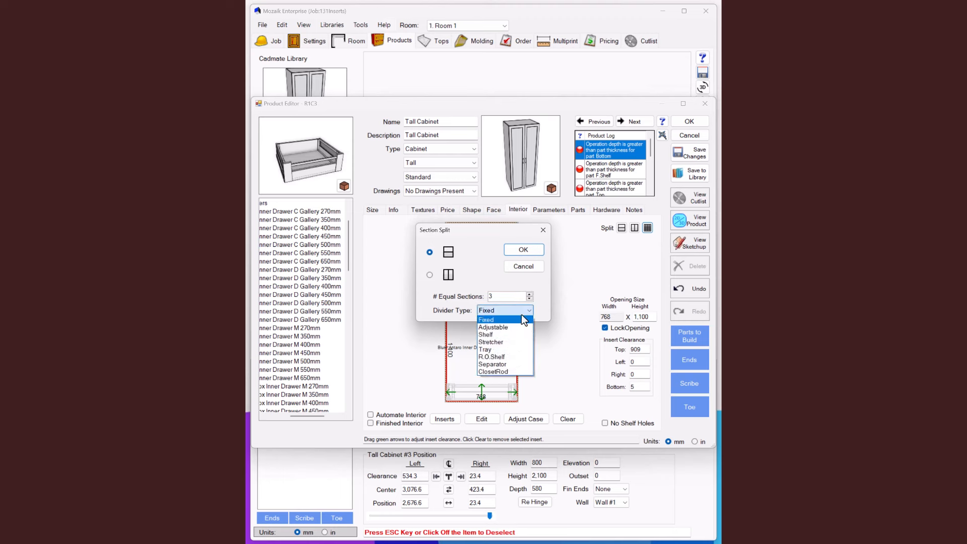
pyautogui.click(511, 364)
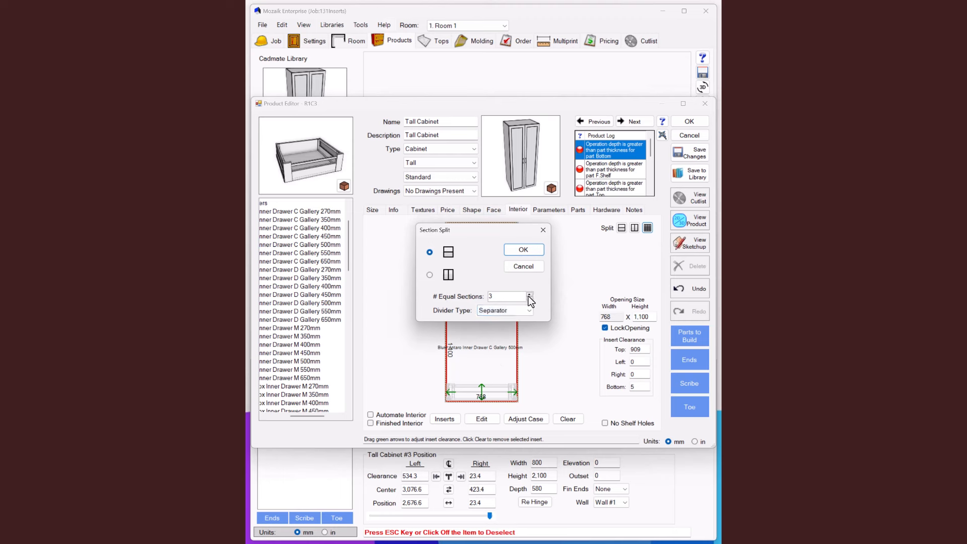
pyautogui.click(523, 249)
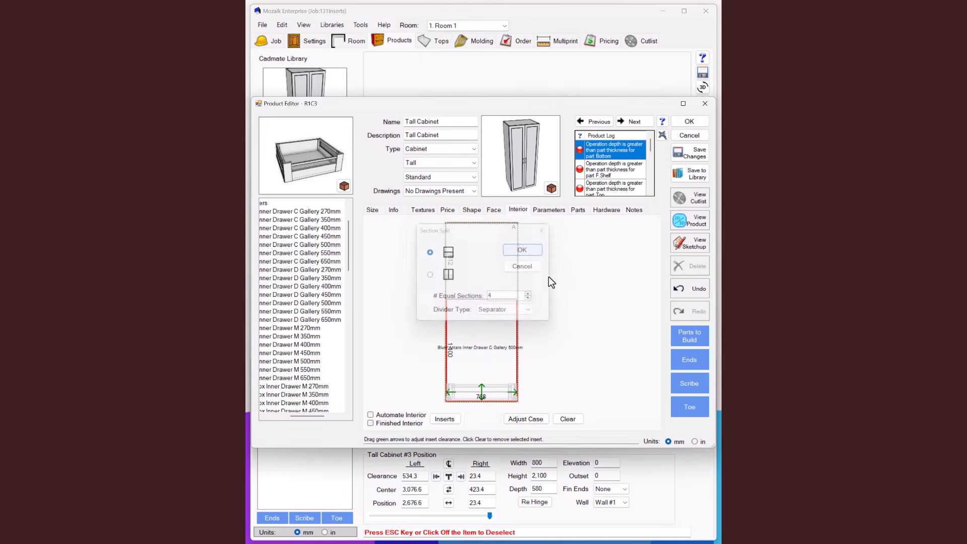
# Inspect the tall cabinet's stacked inner drawers in the 3D product viewer, and close the viewer
pyautogui.click(689, 222)
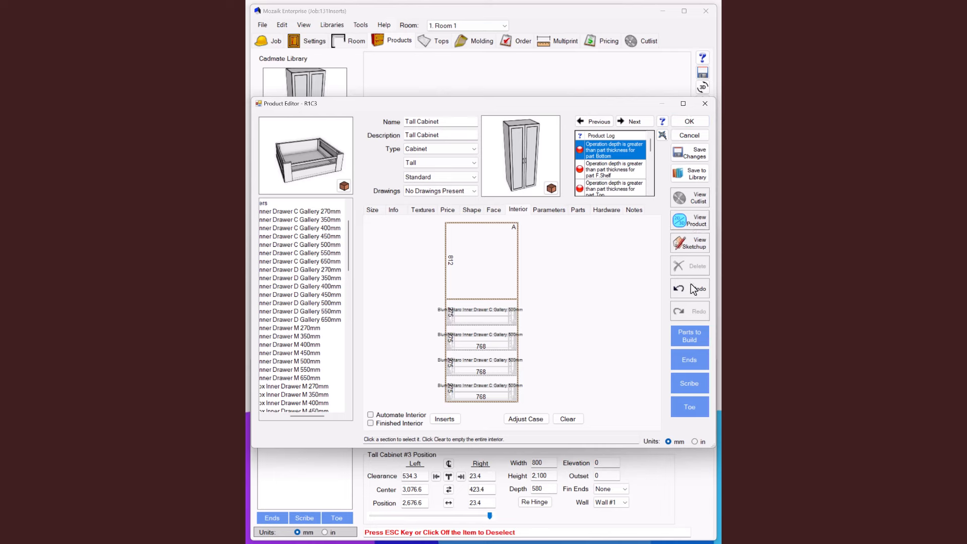
pyautogui.moveTo(444, 255); pyautogui.dragTo(426, 228)
pyautogui.click(558, 104)
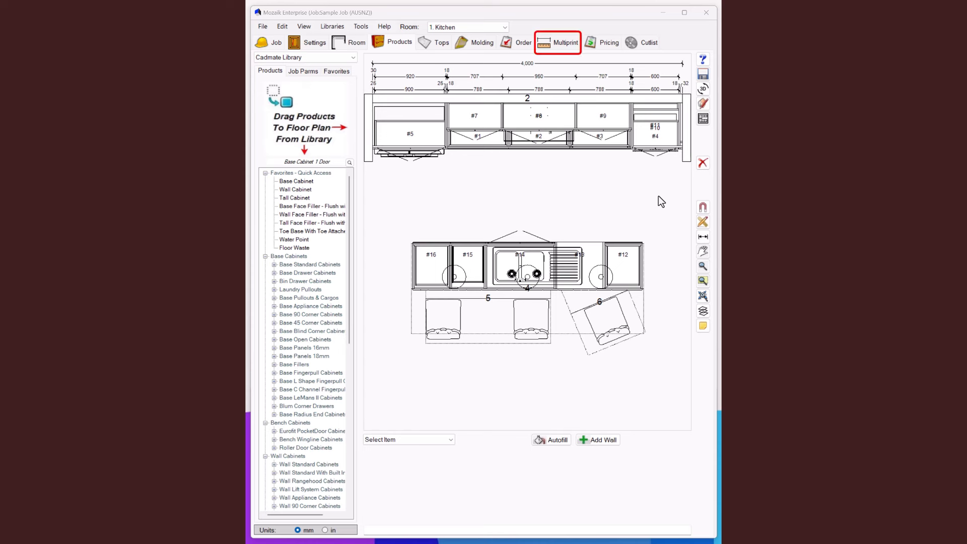
# Open the Sample Job's kitchen plan in Multiprint
pyautogui.click(559, 47)
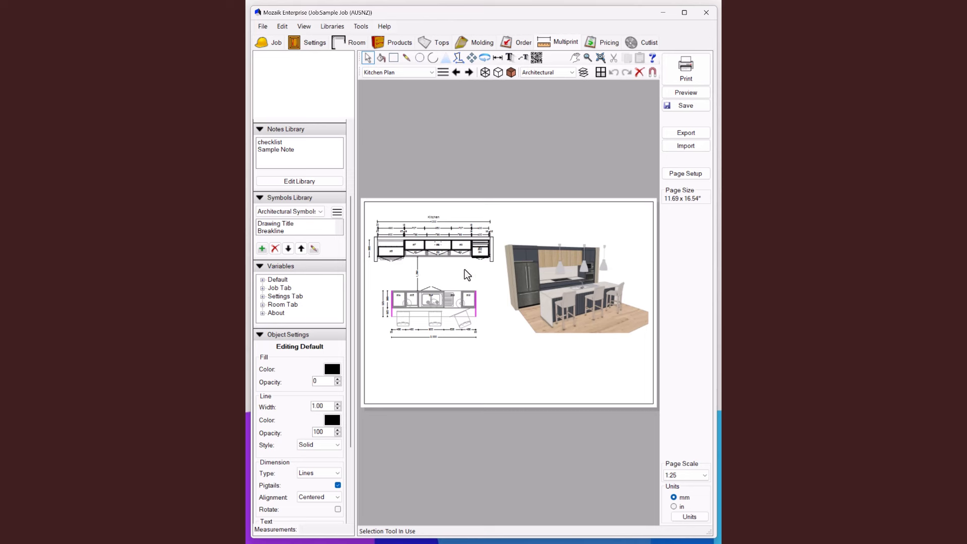
# Review the small part handling and cutout sequence options in Optimize!'s toolpath properties for the Anderson Evo 49, and close them
pyautogui.click(394, 42)
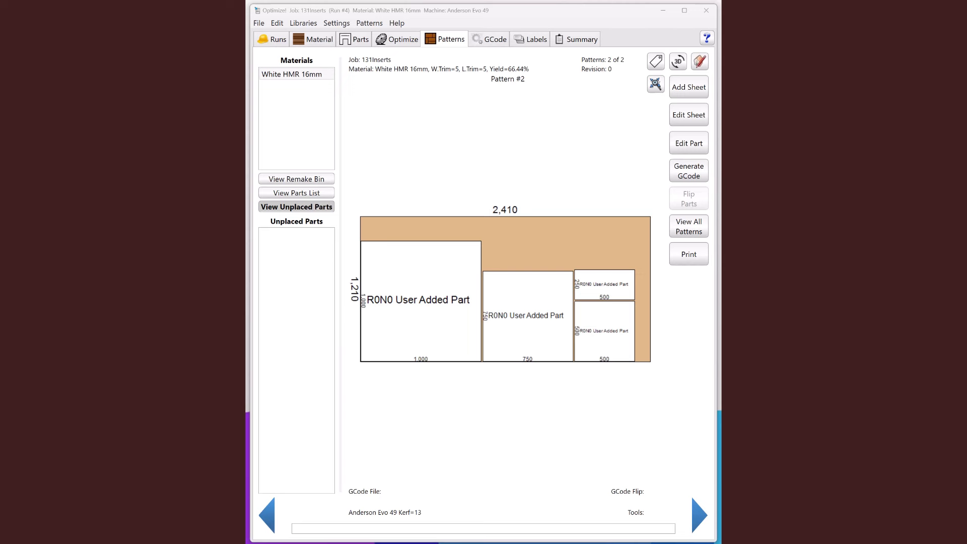
pyautogui.click(407, 41)
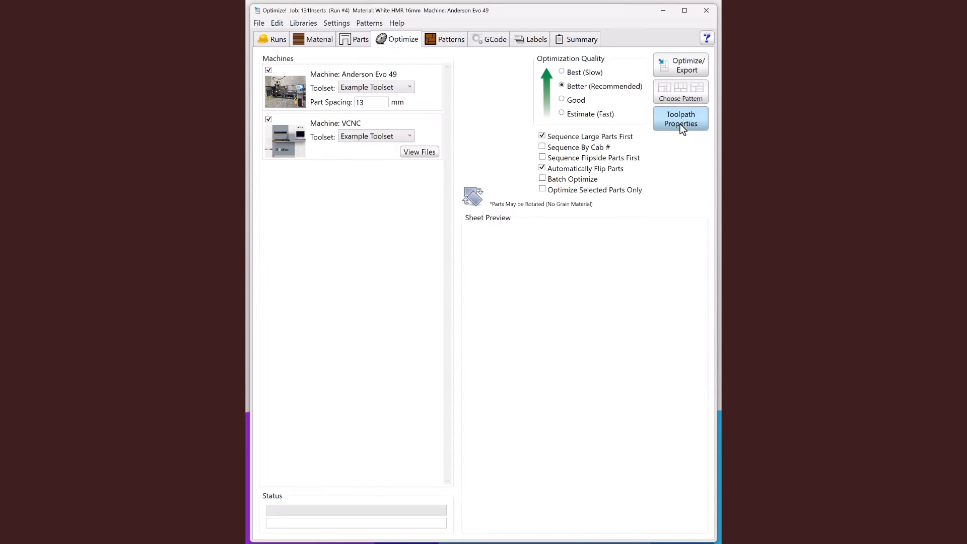
pyautogui.click(679, 124)
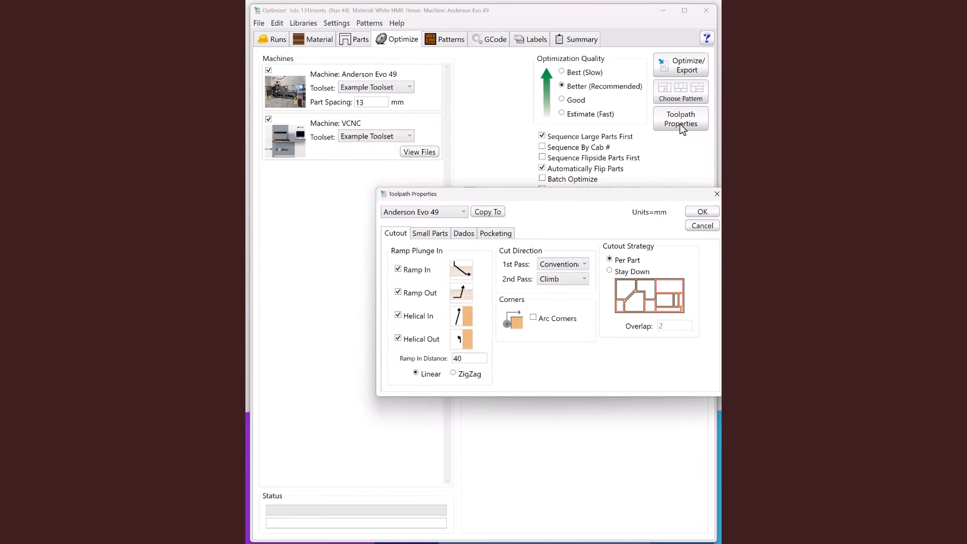
pyautogui.click(435, 233)
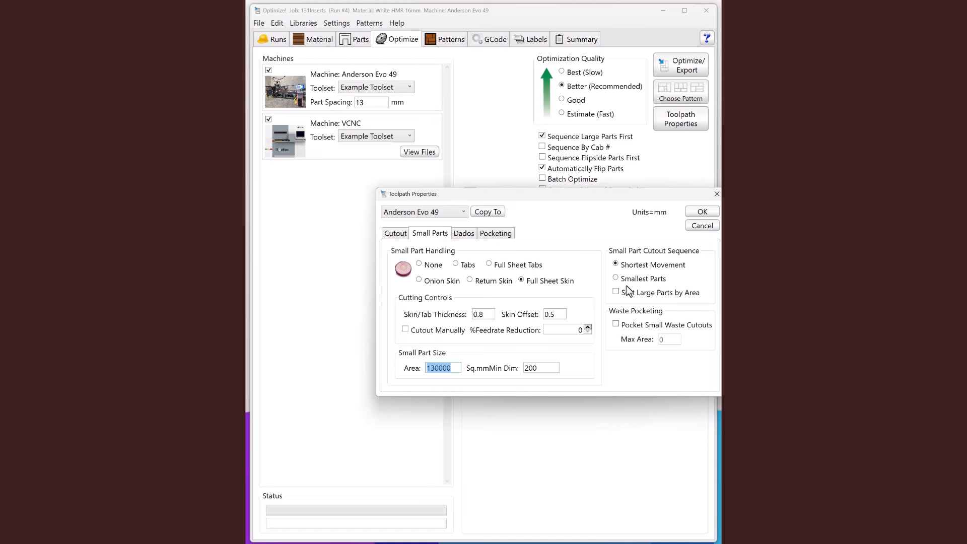
pyautogui.moveTo(622, 299)
pyautogui.click(701, 214)
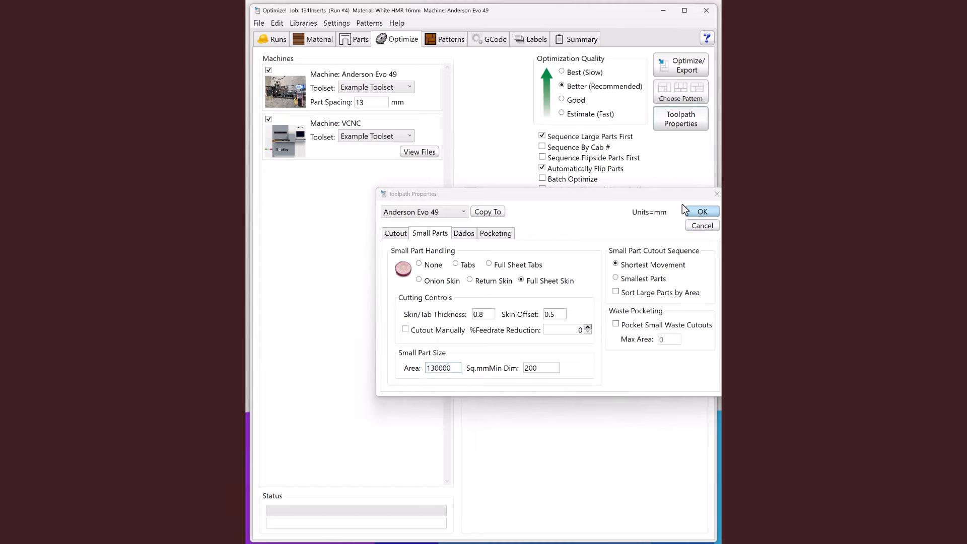
# Calculate the toolpaths for Pattern #2, simulate the cutting order, and close the GCode generator
pyautogui.click(446, 39)
pyautogui.click(689, 170)
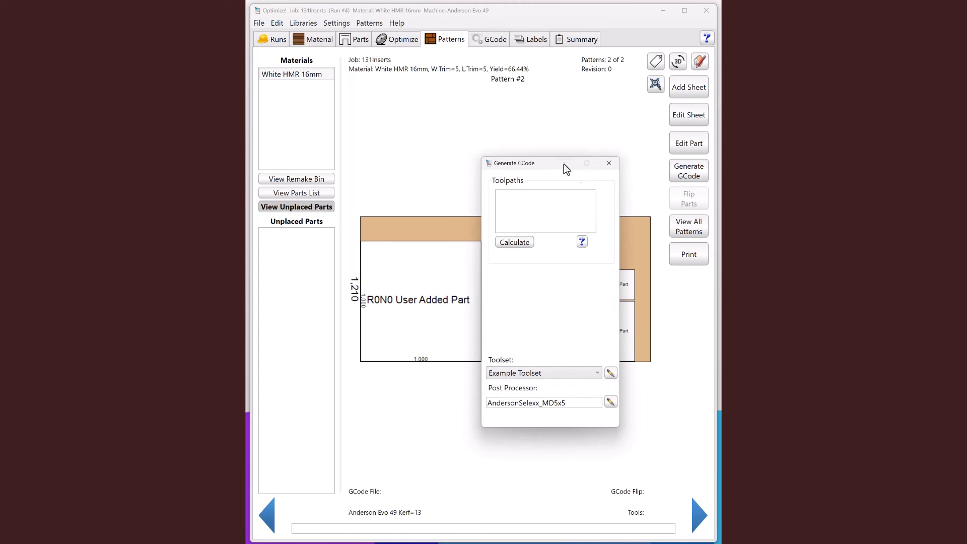
pyautogui.moveTo(521, 166); pyautogui.dragTo(677, 250)
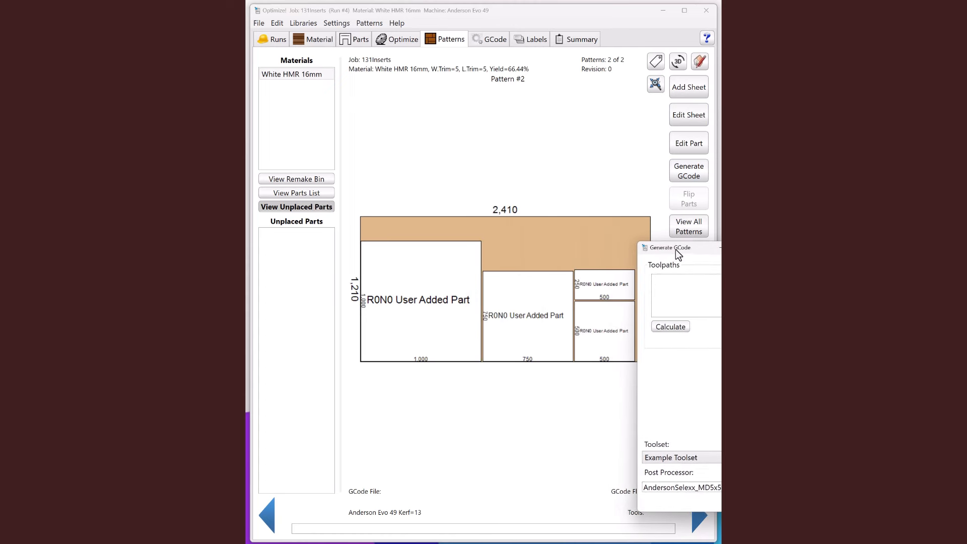
pyautogui.click(672, 328)
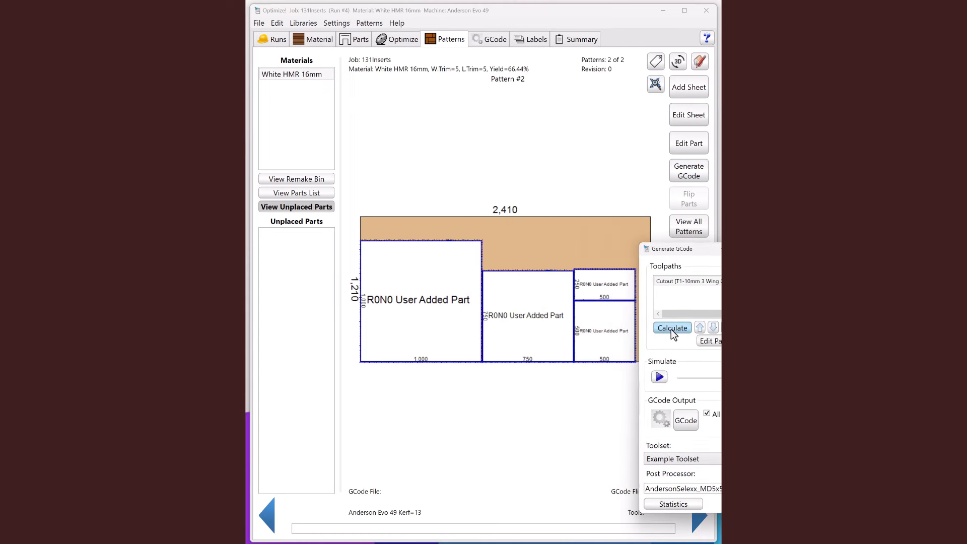
pyautogui.click(660, 377)
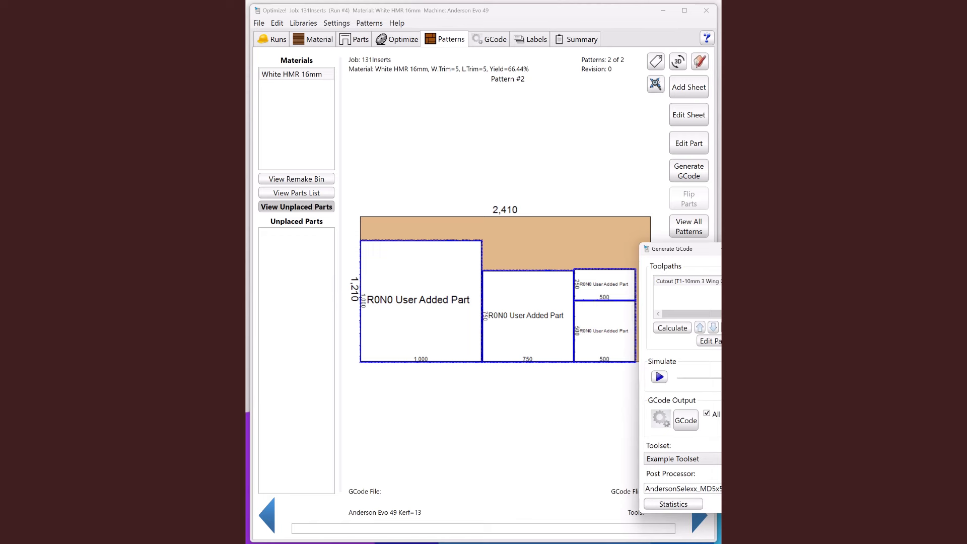
pyautogui.click(766, 249)
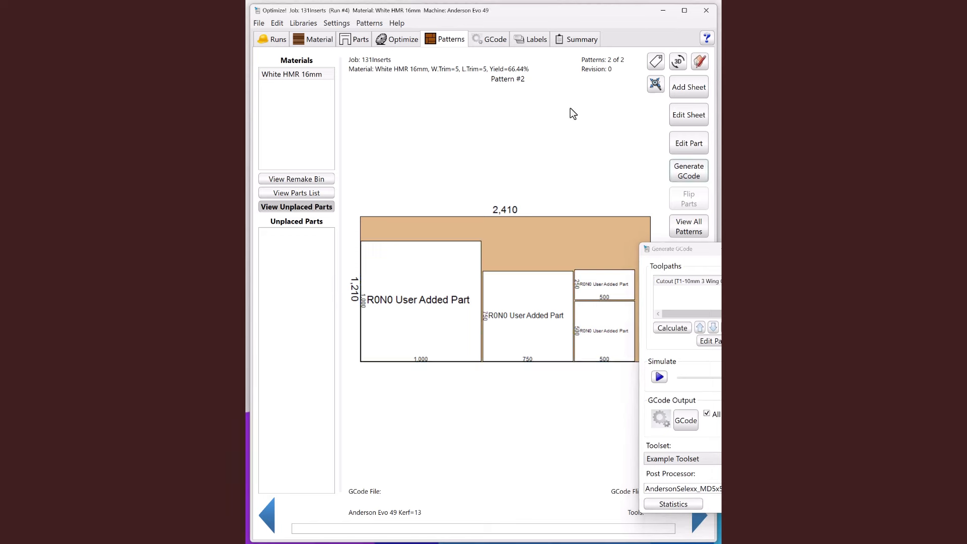
# Set the Small Part Cutout Sequence to Smallest Parts in the Anderson Evo 49 toolpath properties
pyautogui.click(394, 42)
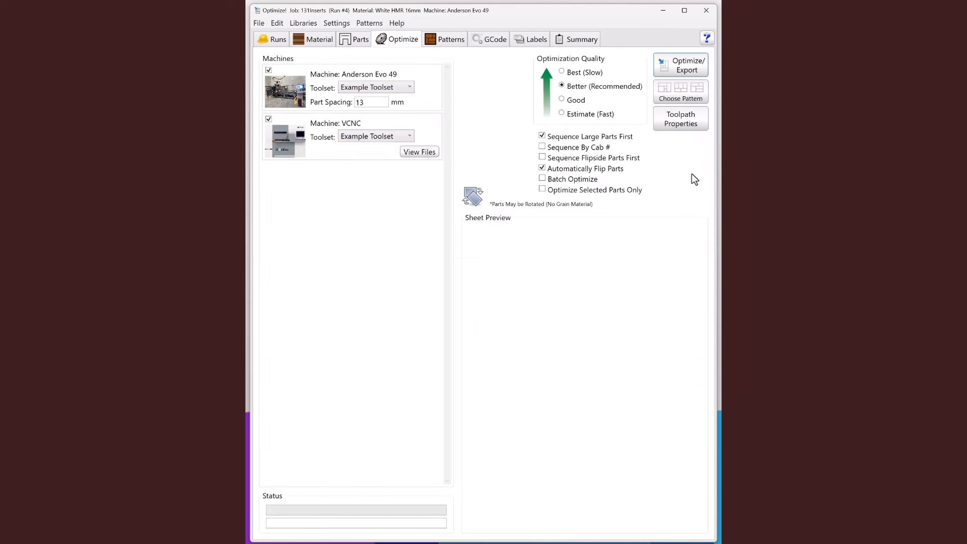
pyautogui.click(684, 123)
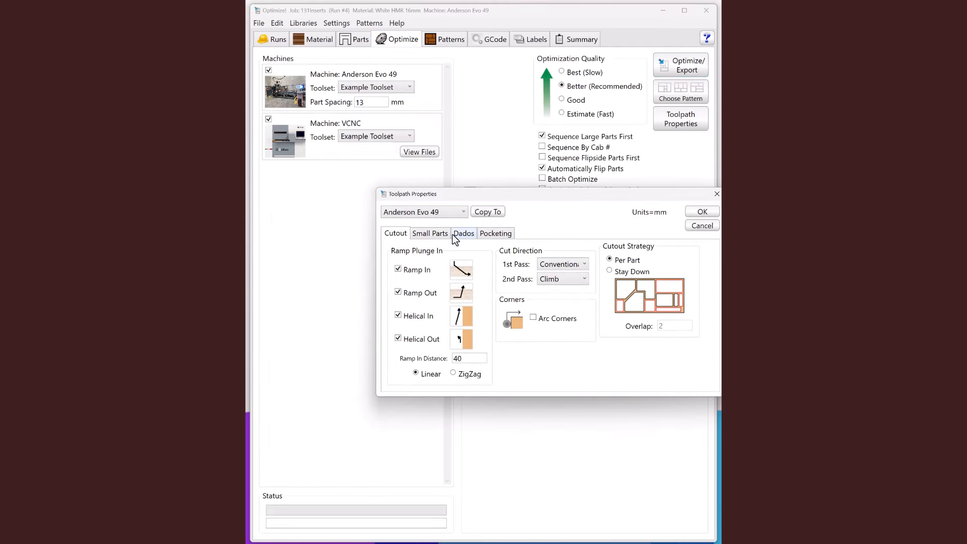
pyautogui.click(432, 234)
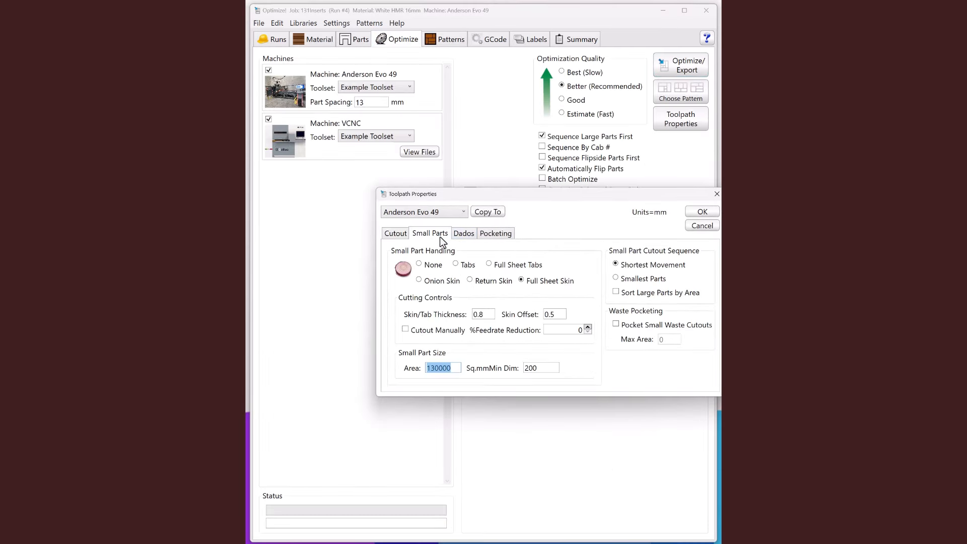
pyautogui.click(615, 279)
pyautogui.moveTo(640, 280)
pyautogui.click(699, 214)
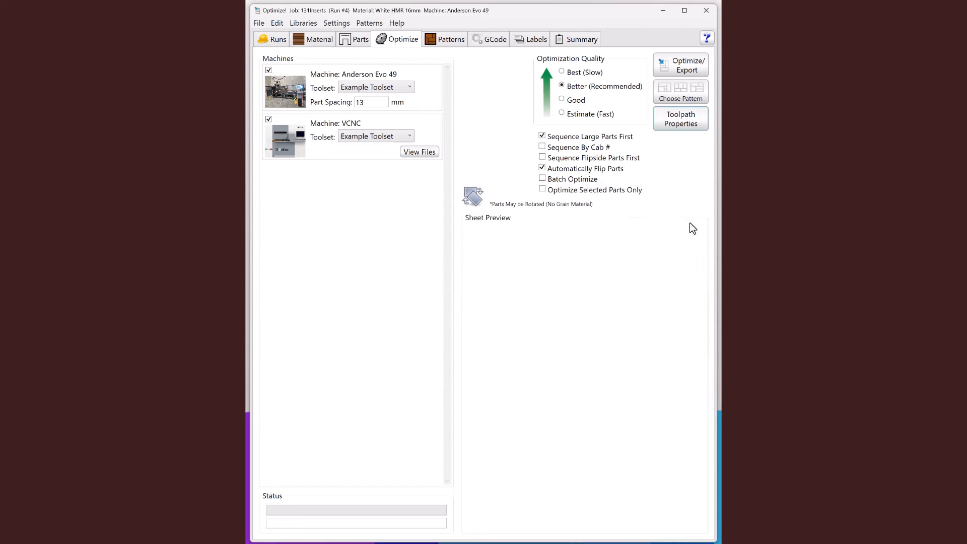
# Work out the area of the smallest part on Pattern #2 by multiplying 250 by 500 in Calculator, and close Calculator
pyautogui.click(461, 43)
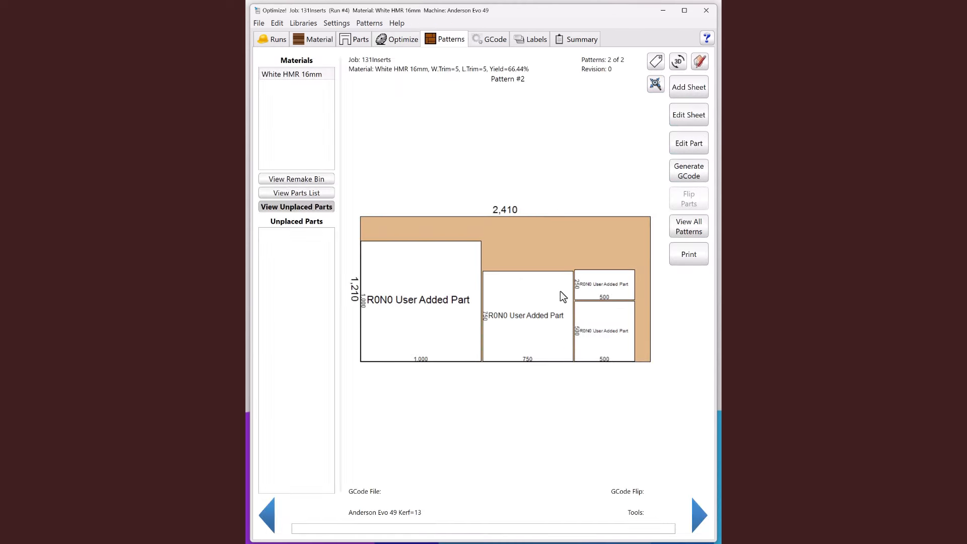
pyautogui.click(600, 283)
pyautogui.moveTo(710, 116); pyautogui.dragTo(481, 117)
pyautogui.write('2')
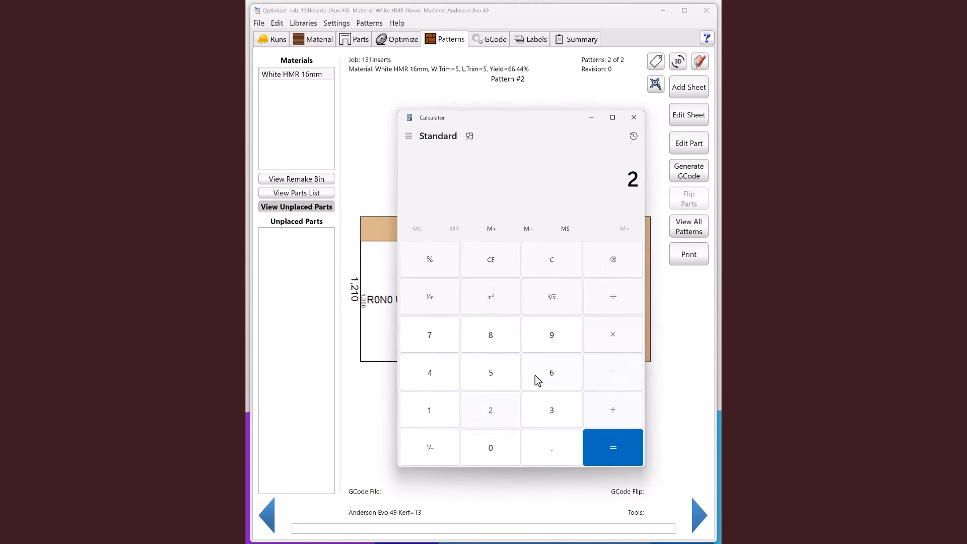
pyautogui.write('50*500')
pyautogui.press('Return')
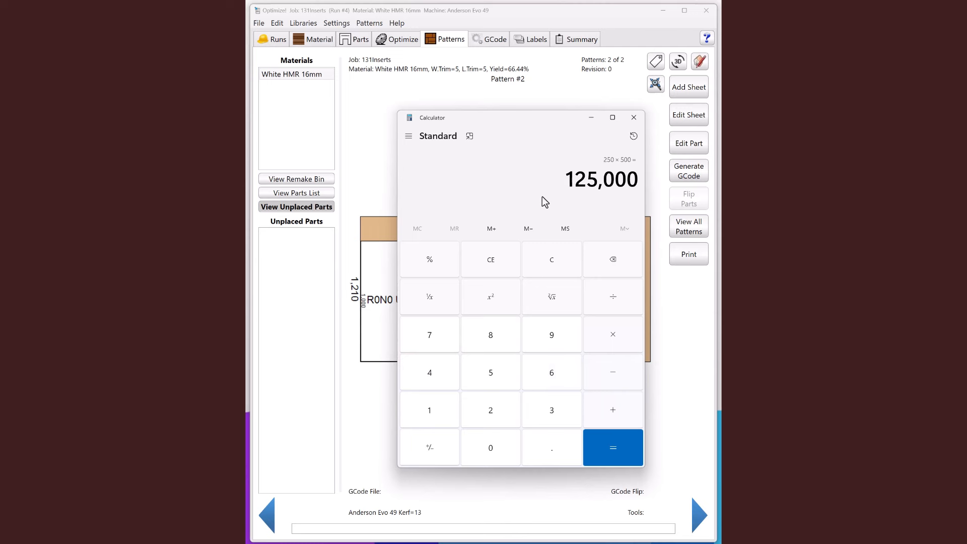
pyautogui.click(632, 119)
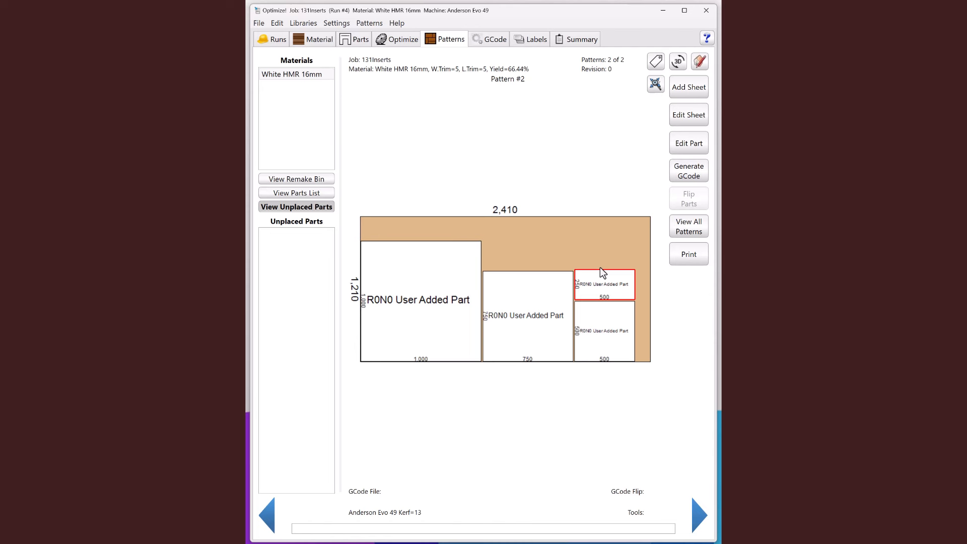
# Set the small part minimum dimension to 300 in the Anderson Evo 49 toolpath properties
pyautogui.click(402, 40)
pyautogui.click(677, 126)
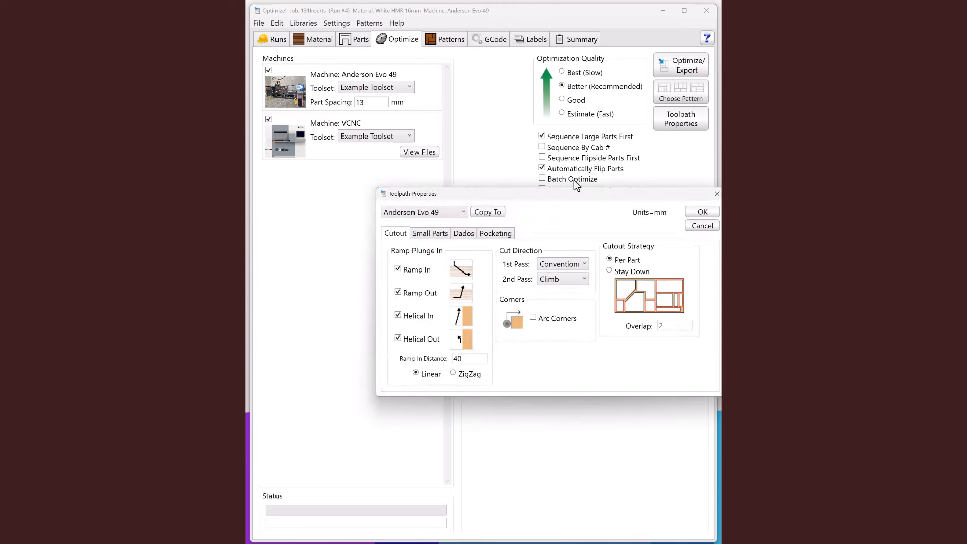
pyautogui.click(438, 233)
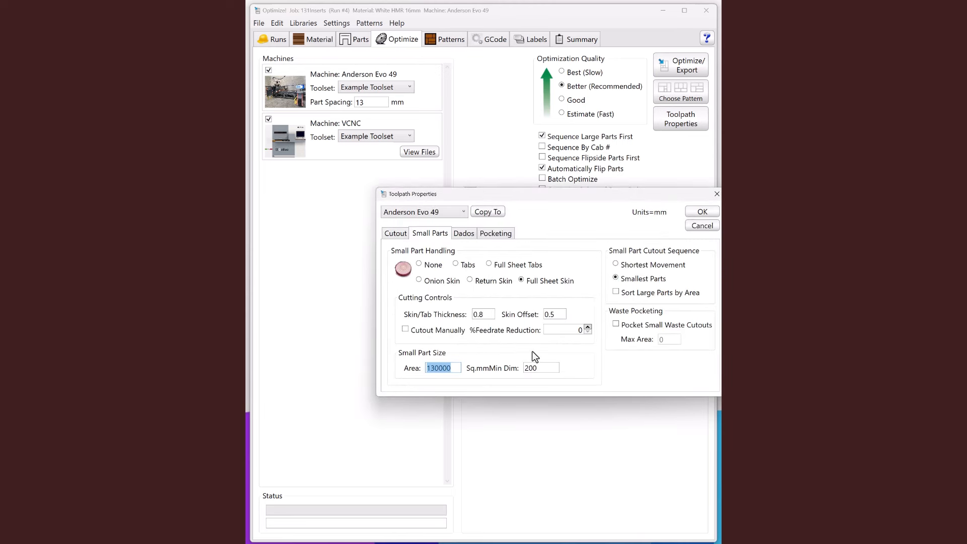
pyautogui.click(523, 367)
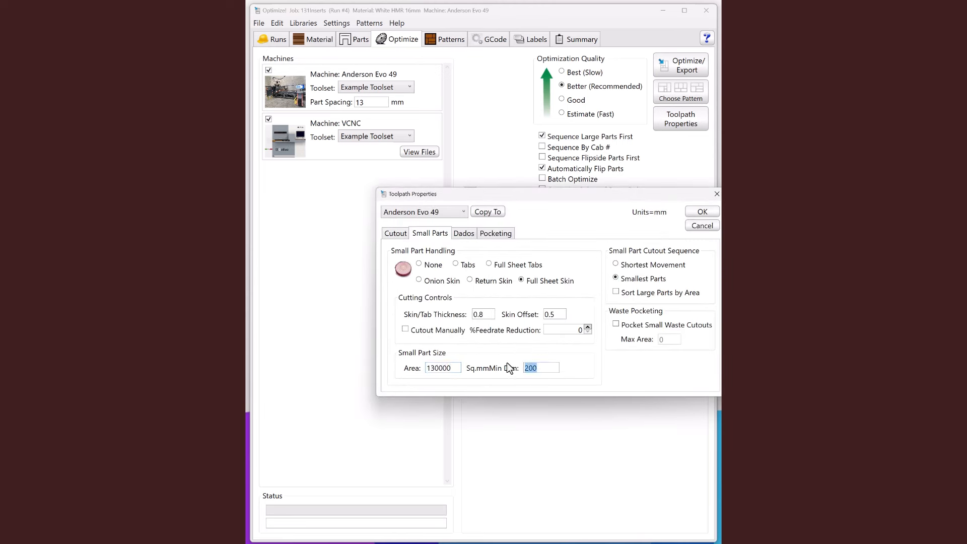
pyautogui.write('300')
pyautogui.click(702, 212)
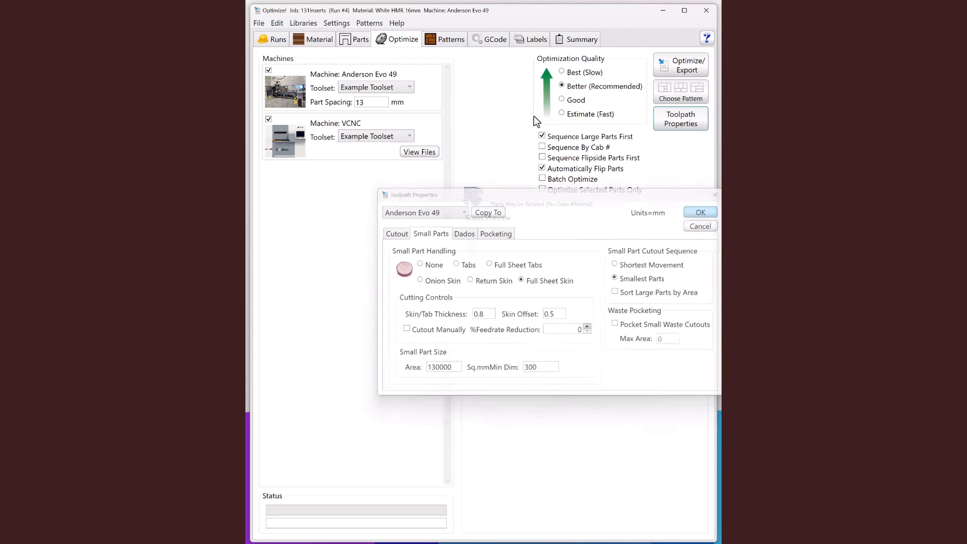
# Recalculate Pattern #2's toolpaths and simulate the cutting order with the 300 minimum dimension, and close the GCode generator
pyautogui.click(450, 40)
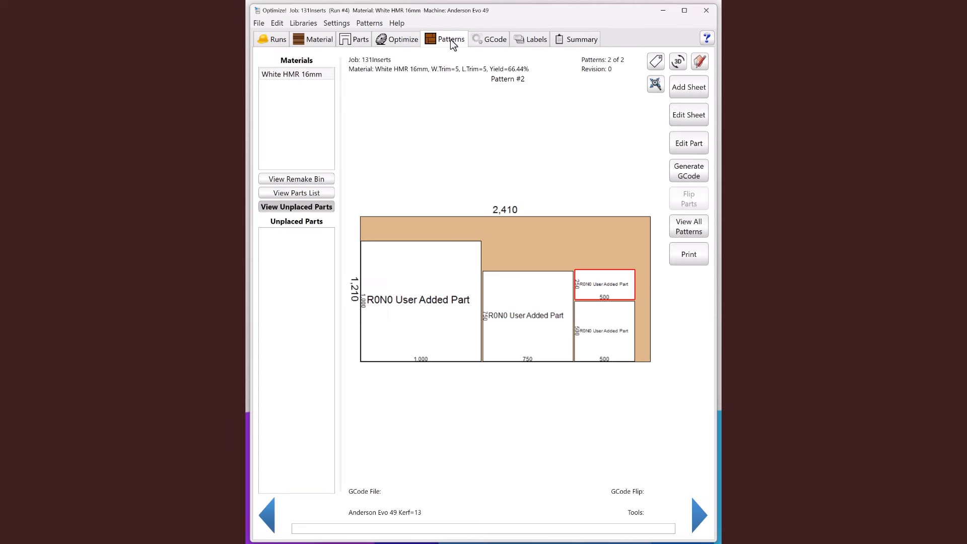
pyautogui.click(684, 179)
pyautogui.moveTo(543, 173); pyautogui.dragTo(706, 240)
pyautogui.click(676, 303)
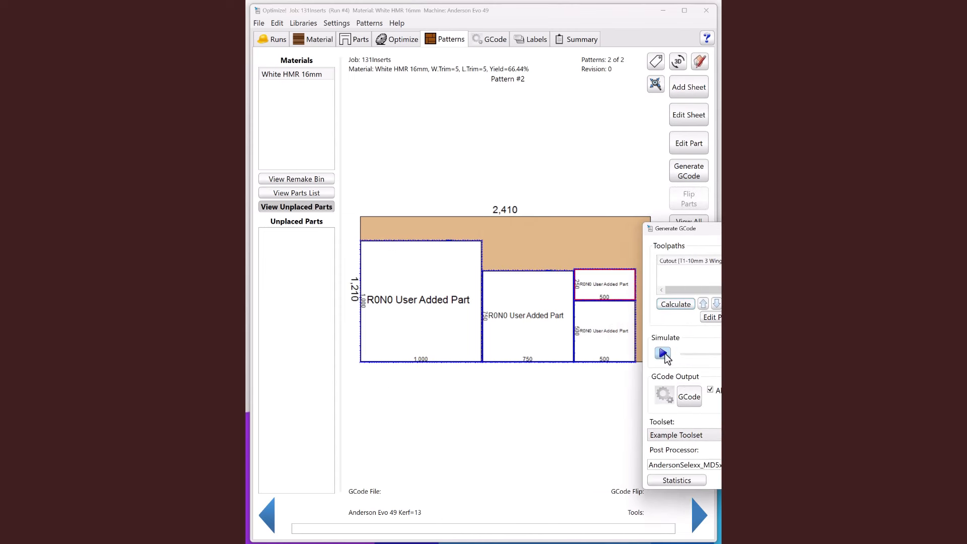
pyautogui.click(664, 354)
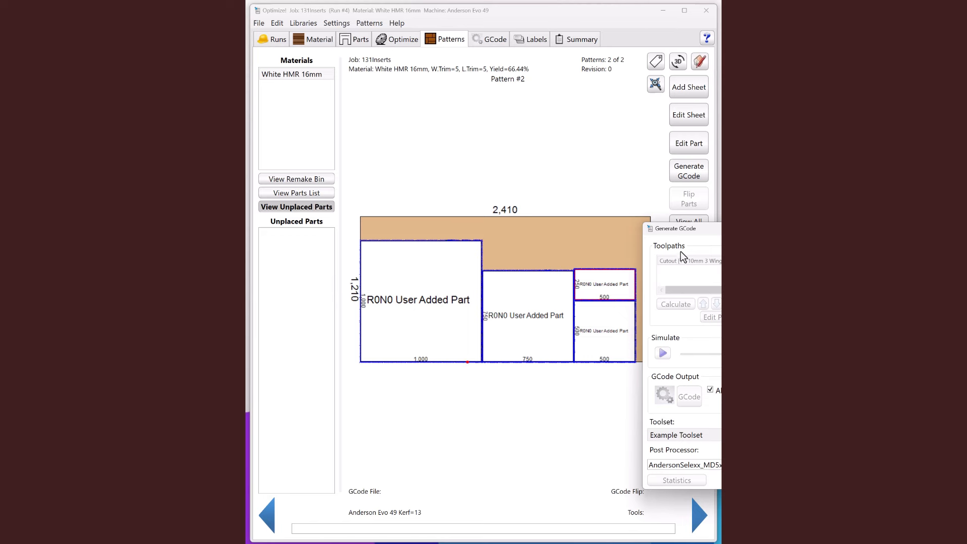
pyautogui.click(767, 229)
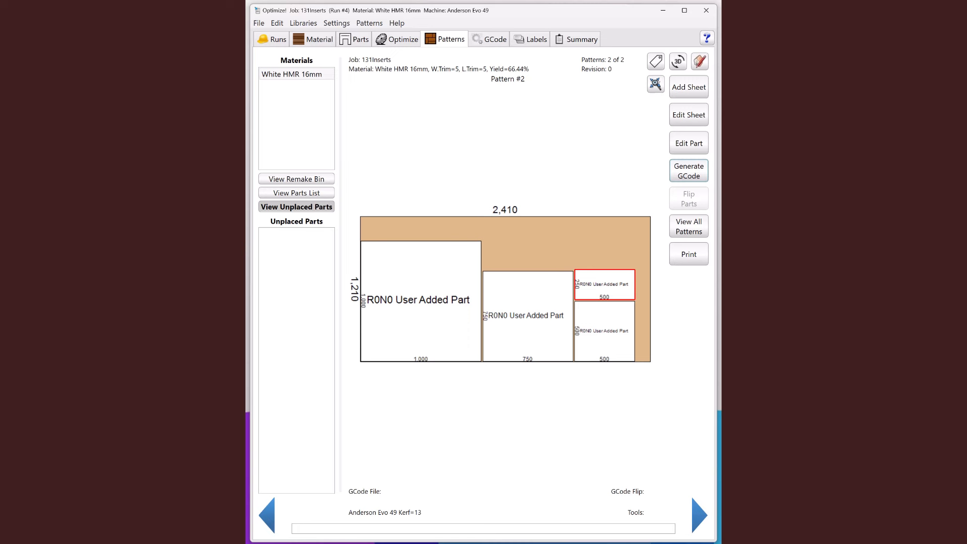
# Enable Sort Large Parts by Area in the Anderson Evo 49's small parts toolpath properties
pyautogui.click(405, 38)
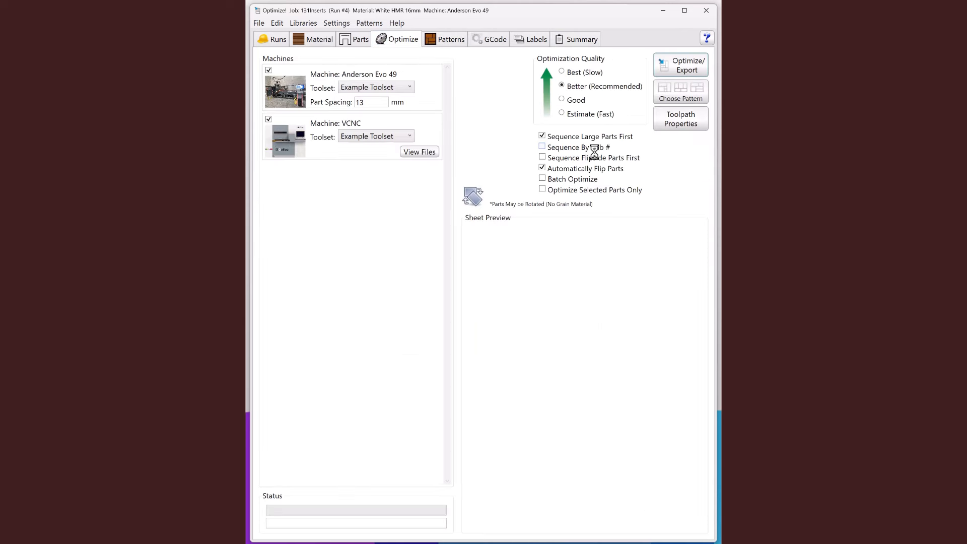
pyautogui.click(696, 121)
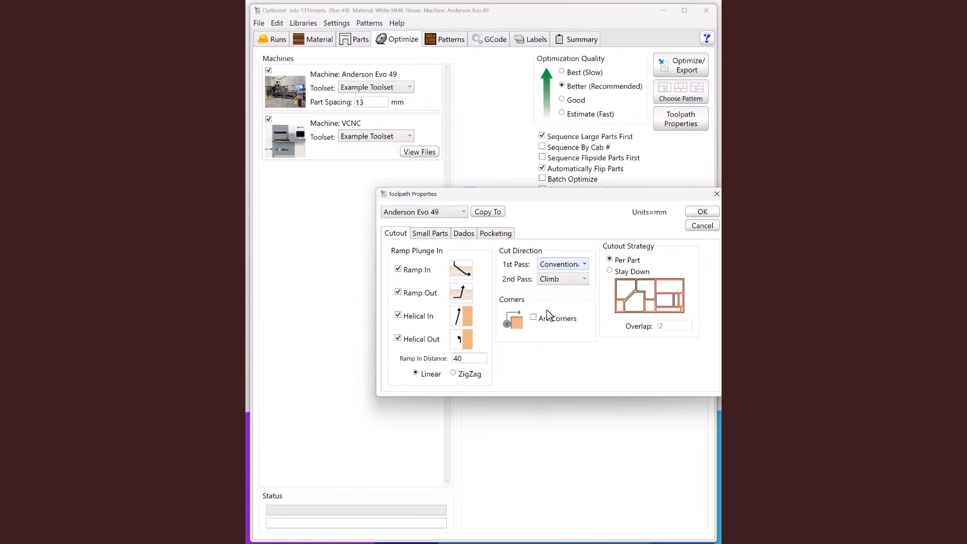
pyautogui.click(435, 234)
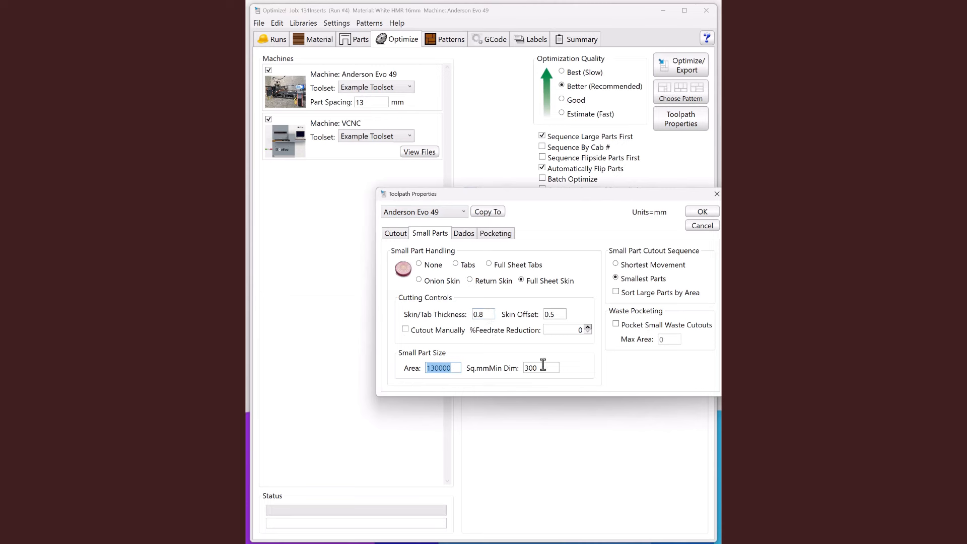
pyautogui.press('Tab')
pyautogui.click(616, 293)
pyautogui.moveTo(635, 297)
pyautogui.click(702, 212)
# Recalculate and simulate Pattern #2's cutting order with large parts sorted by area, and return to the optimization settings
pyautogui.click(454, 38)
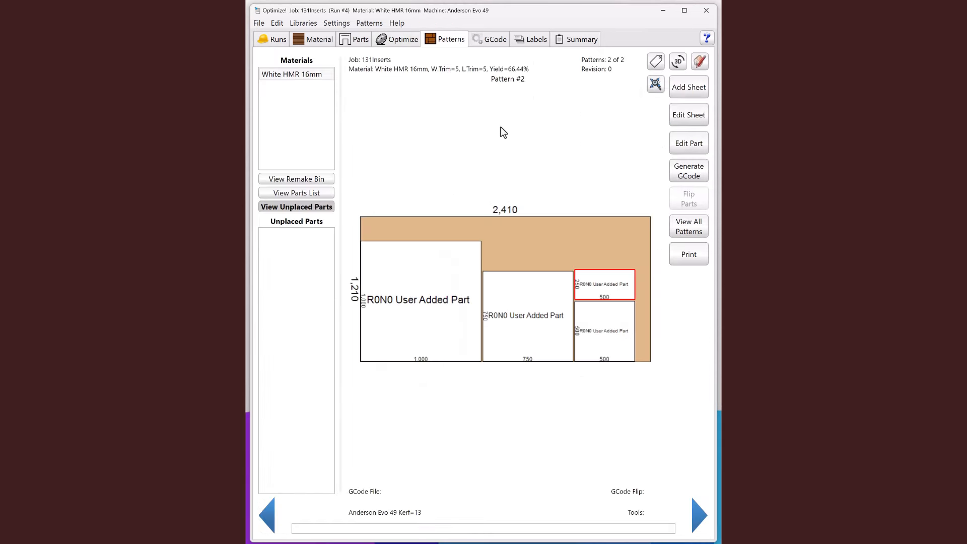
pyautogui.click(682, 176)
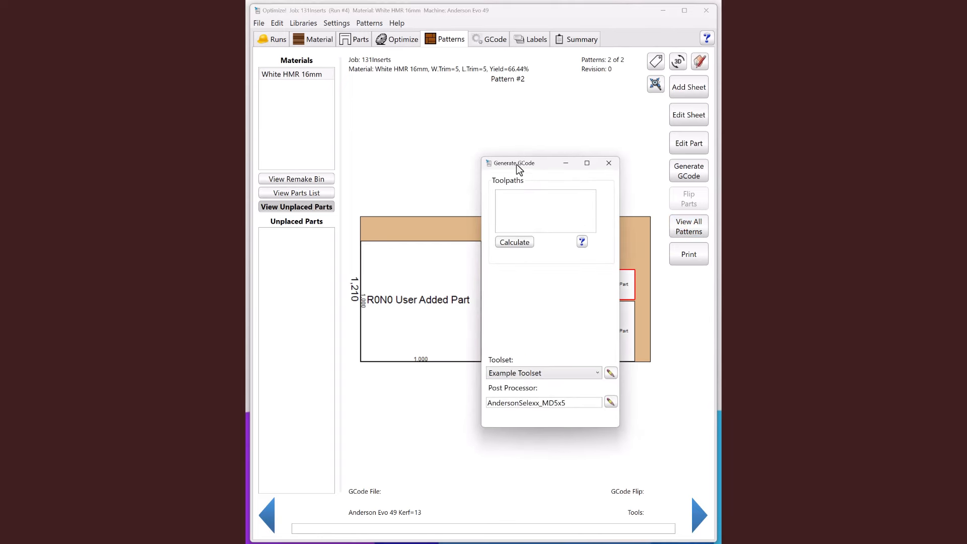
pyautogui.moveTo(519, 170)
pyautogui.mouseDown()
pyautogui.moveTo(687, 229)
pyautogui.moveTo(681, 247)
pyautogui.mouseUp()
pyautogui.click(676, 320)
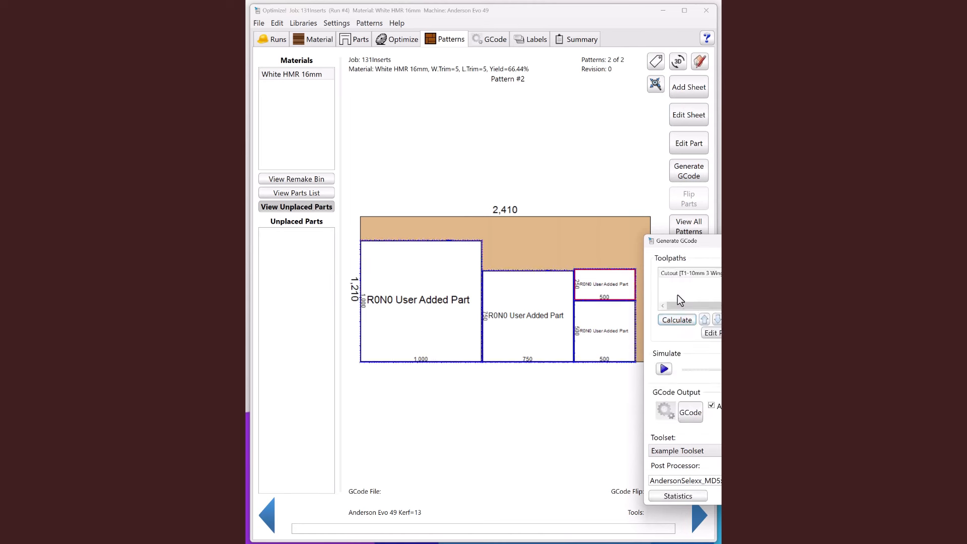
pyautogui.click(664, 371)
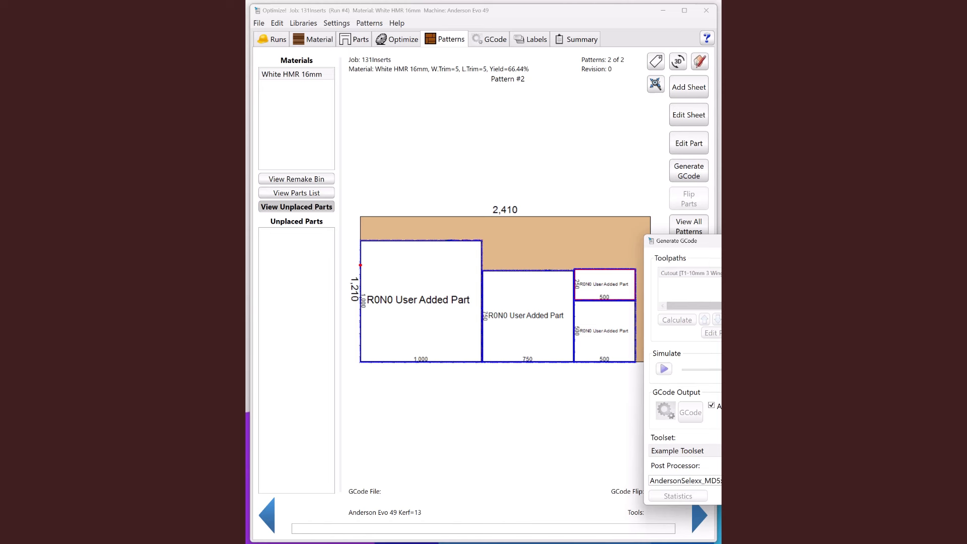
pyautogui.press('Escape')
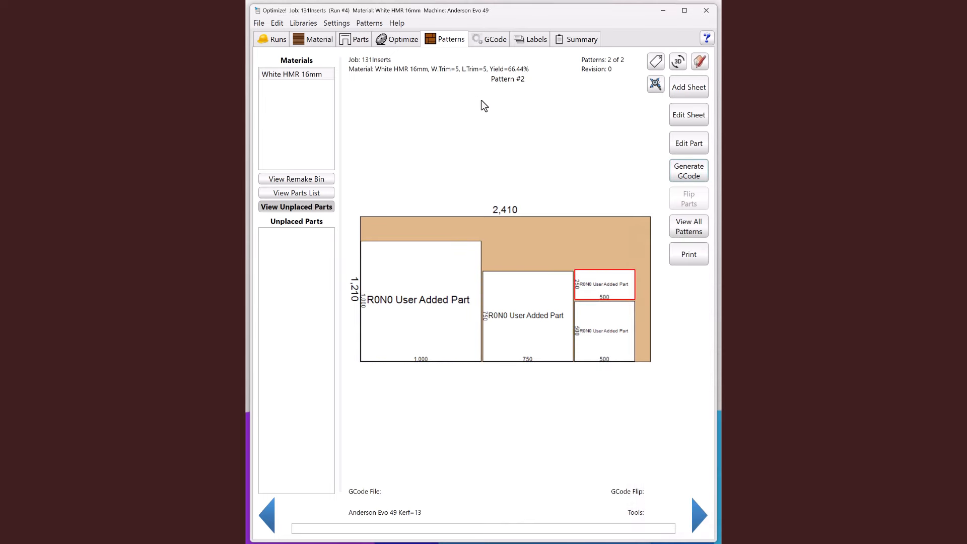
pyautogui.click(400, 42)
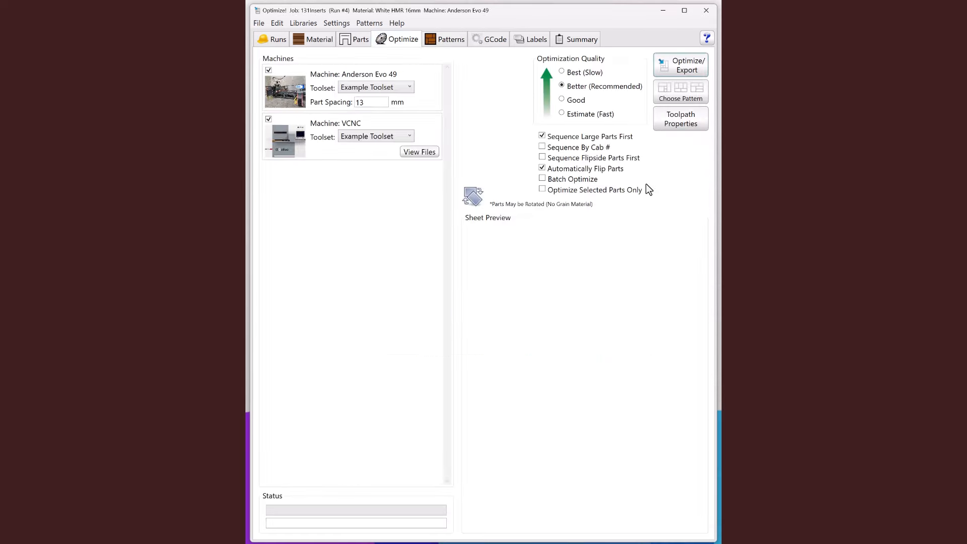
# Review the small parts toolpath properties of the Anderson Evo 49, including the option that sorts large parts by area
pyautogui.click(682, 119)
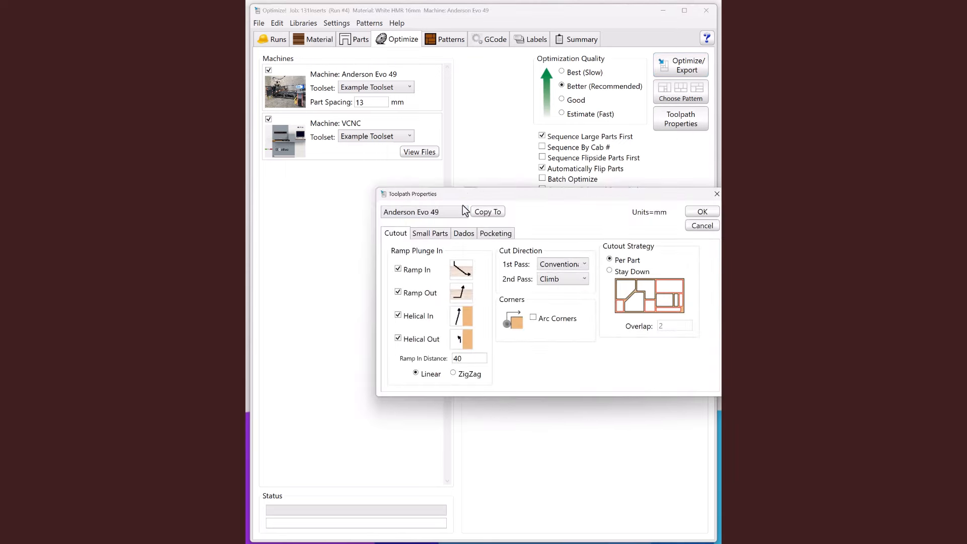
pyautogui.click(431, 233)
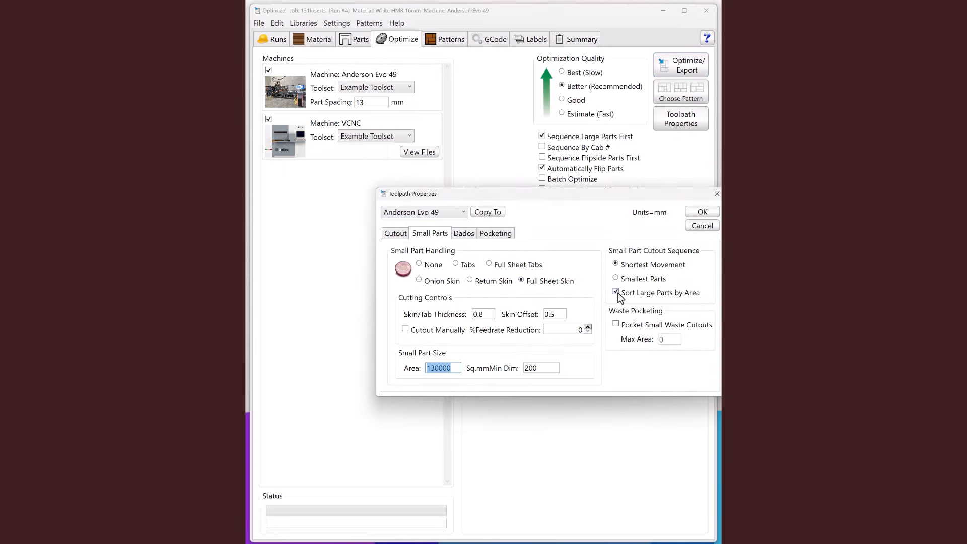
pyautogui.moveTo(619, 297)
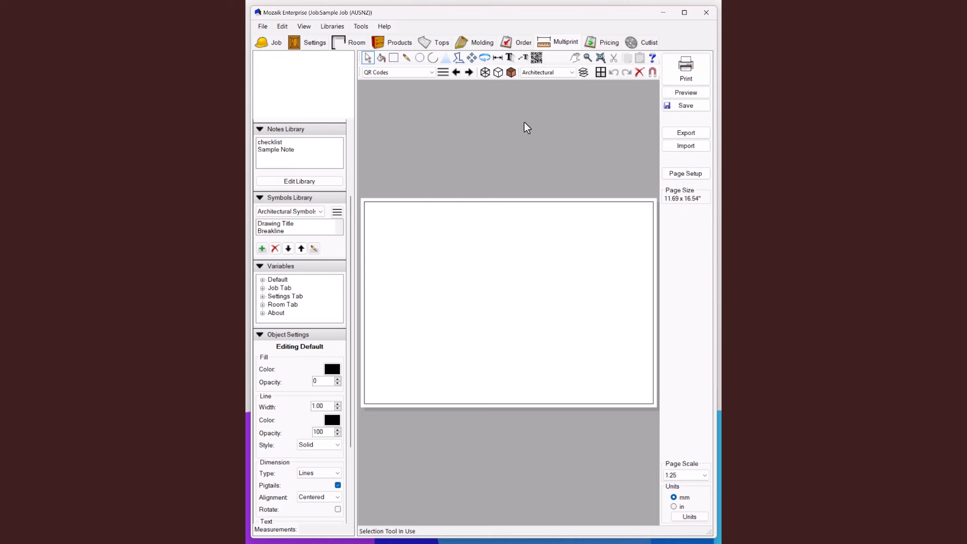
pyautogui.click(537, 58)
pyautogui.moveTo(445, 255); pyautogui.dragTo(488, 293)
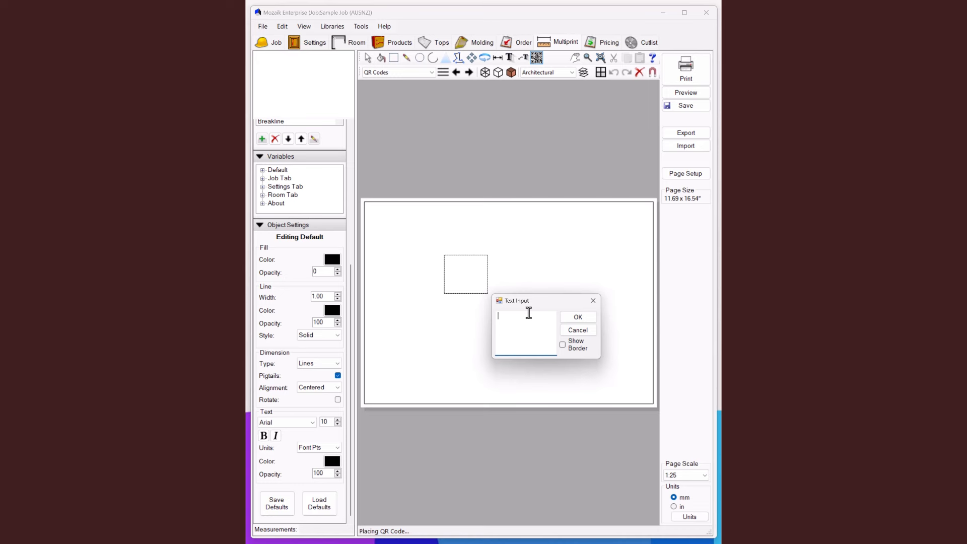
pyautogui.write('www')
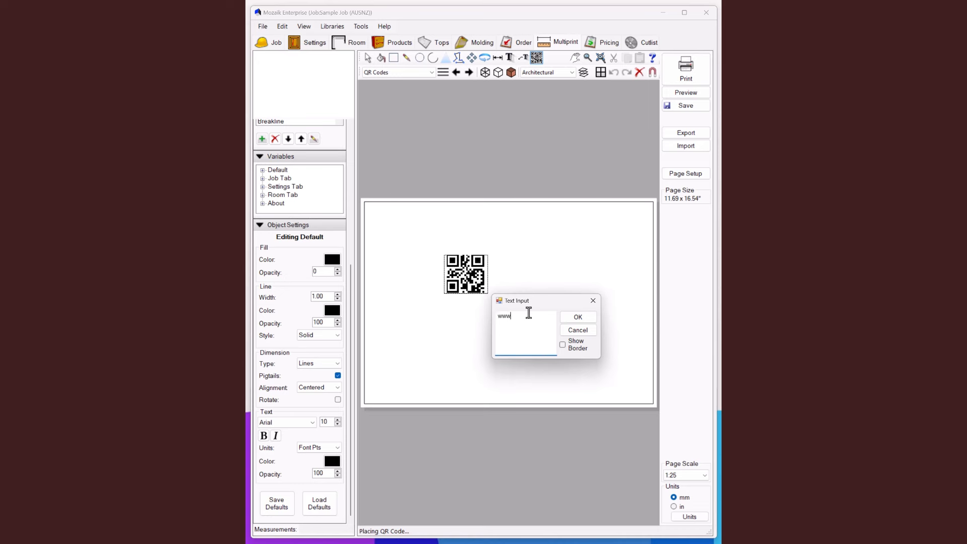
pyautogui.write('.moza')
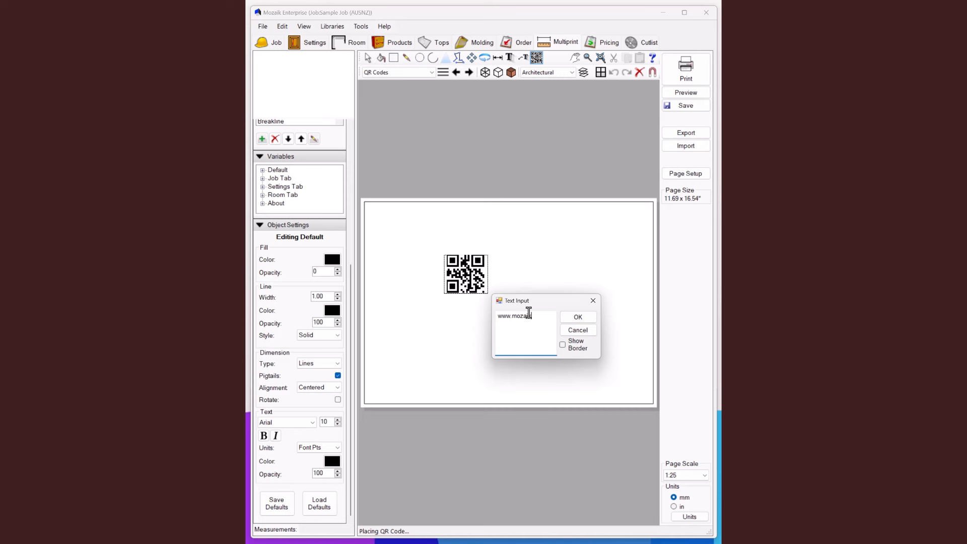
pyautogui.write('iksoftware.com')
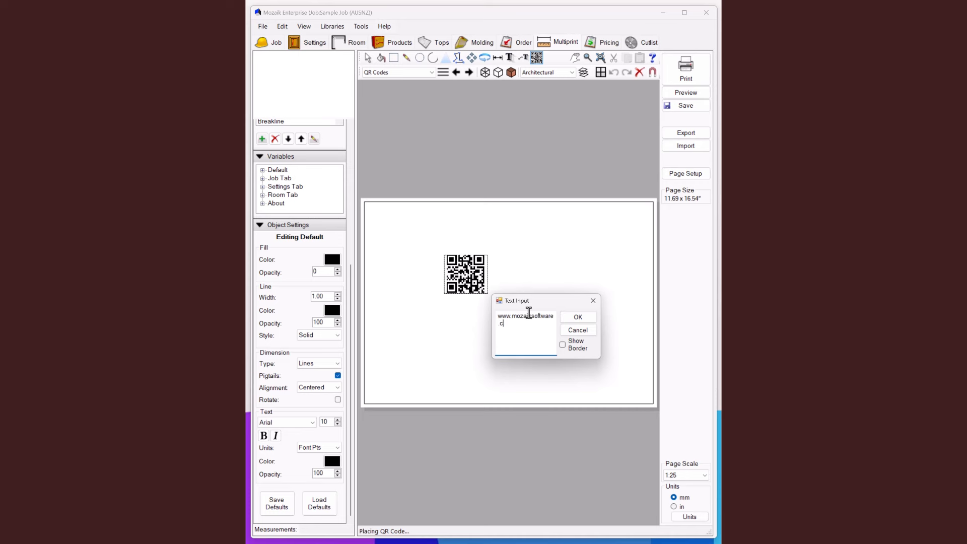
pyautogui.click(578, 317)
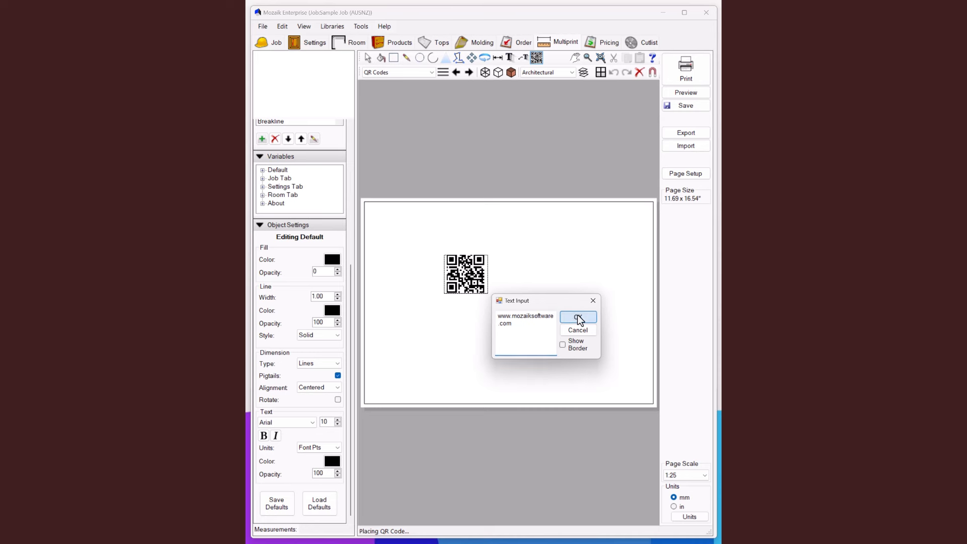
pyautogui.click(367, 57)
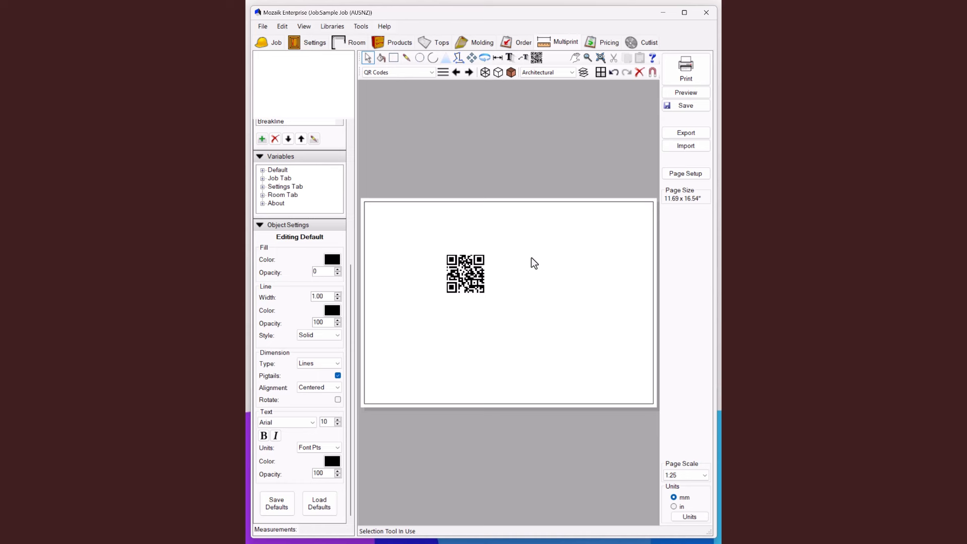
# Open the Nested Roll (102 x 73) label in the label editor and shrink the Part drawing to free space above it
pyautogui.click(263, 26)
pyautogui.moveTo(302, 95)
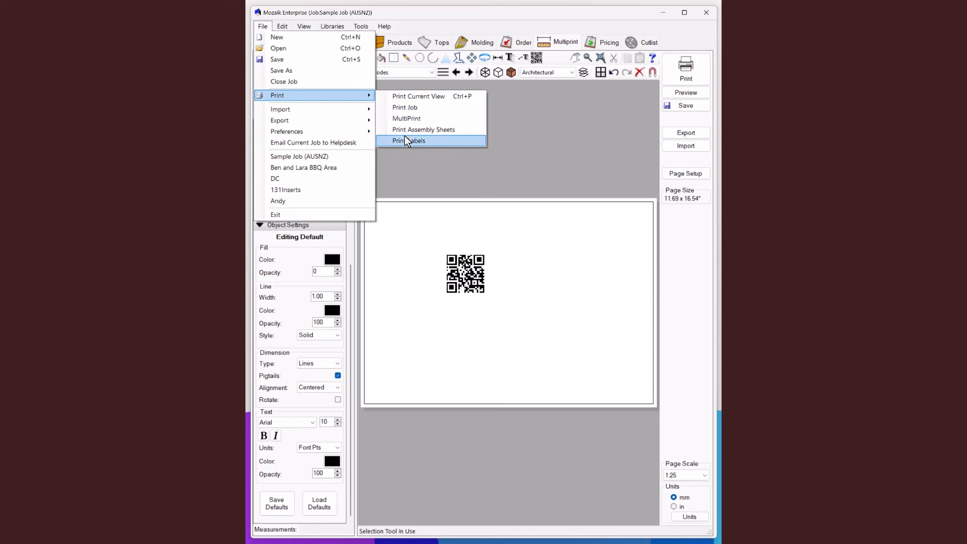
pyautogui.click(400, 140)
pyautogui.click(507, 190)
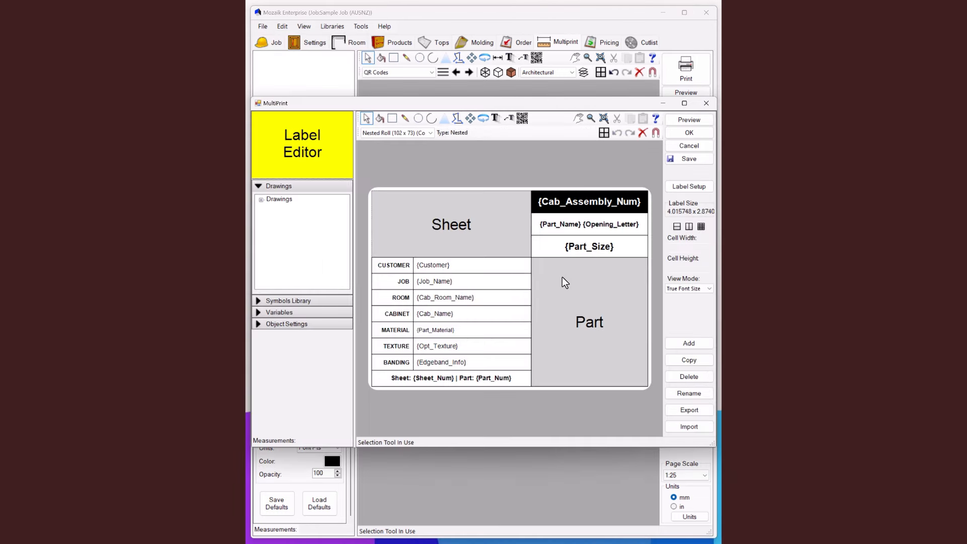
pyautogui.click(549, 270)
pyautogui.moveTo(534, 261); pyautogui.dragTo(535, 309)
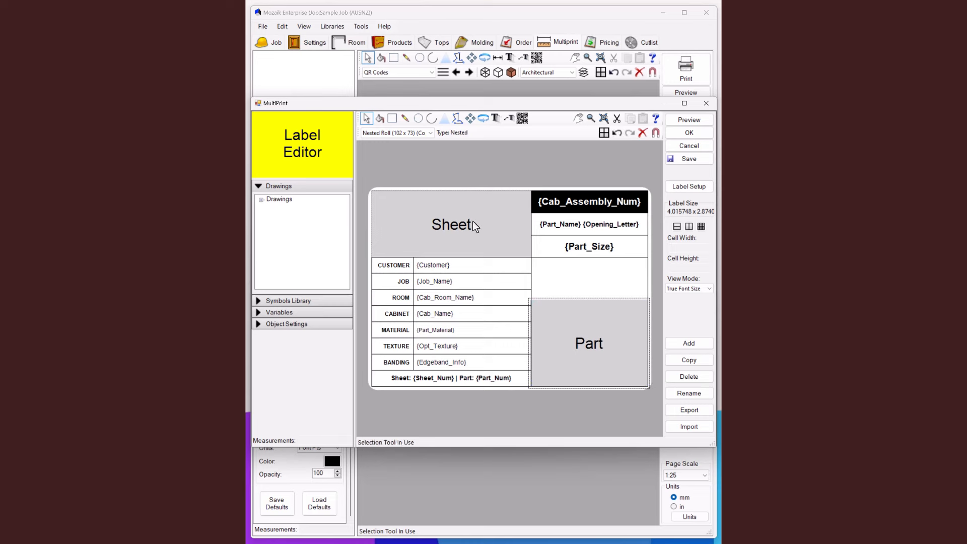
# Place a QR code in the free space above the Part drawing, using the Optimize variable {Gcode_Filename_Secondary} as its content
pyautogui.click(522, 119)
pyautogui.moveTo(531, 258); pyautogui.dragTo(580, 301)
pyautogui.click(258, 313)
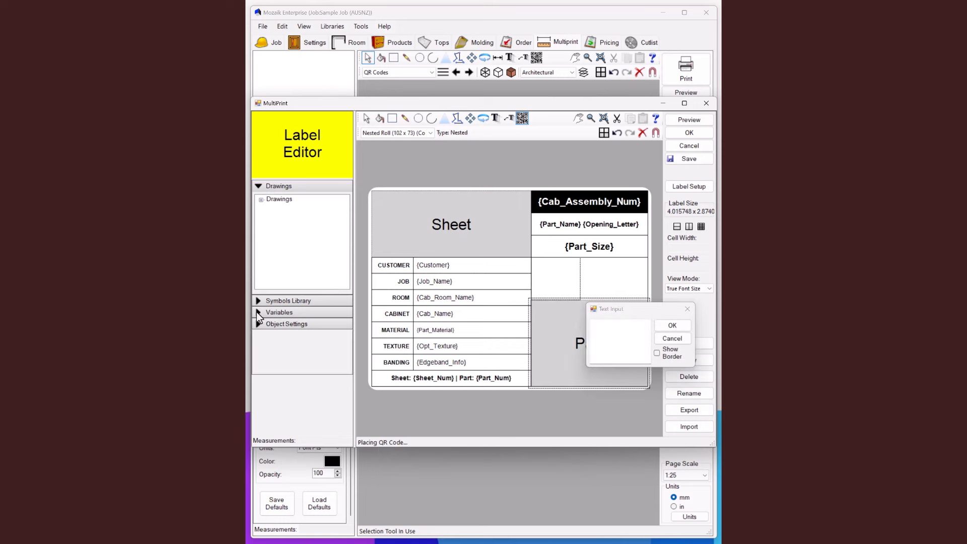
pyautogui.scroll(-1, 284, 333)
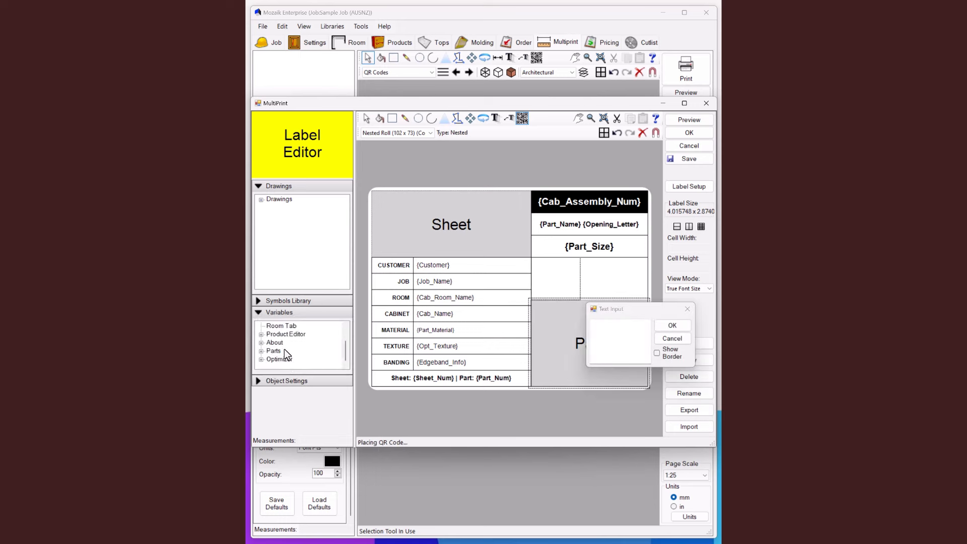
pyautogui.click(261, 359)
pyautogui.scroll(-2, 288, 358)
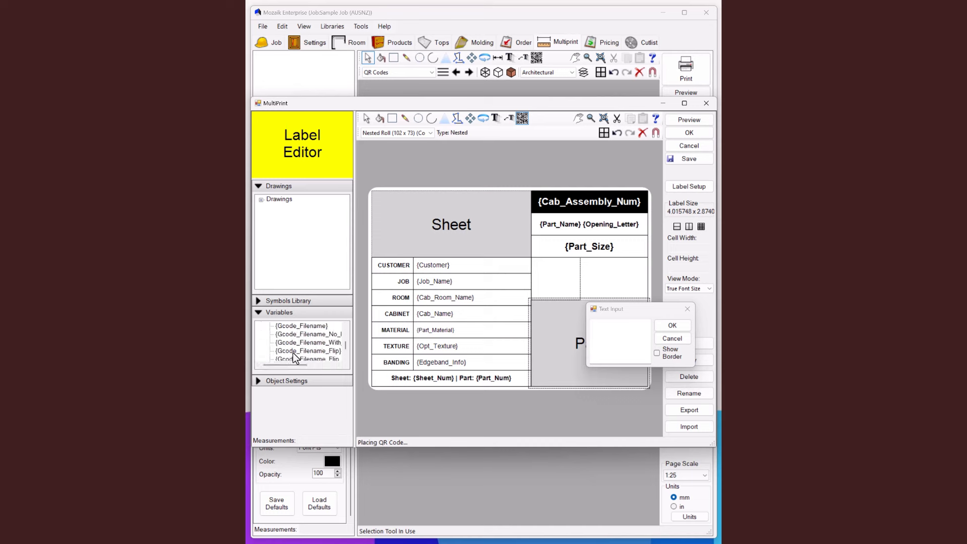
pyautogui.scroll(-2, 305, 348)
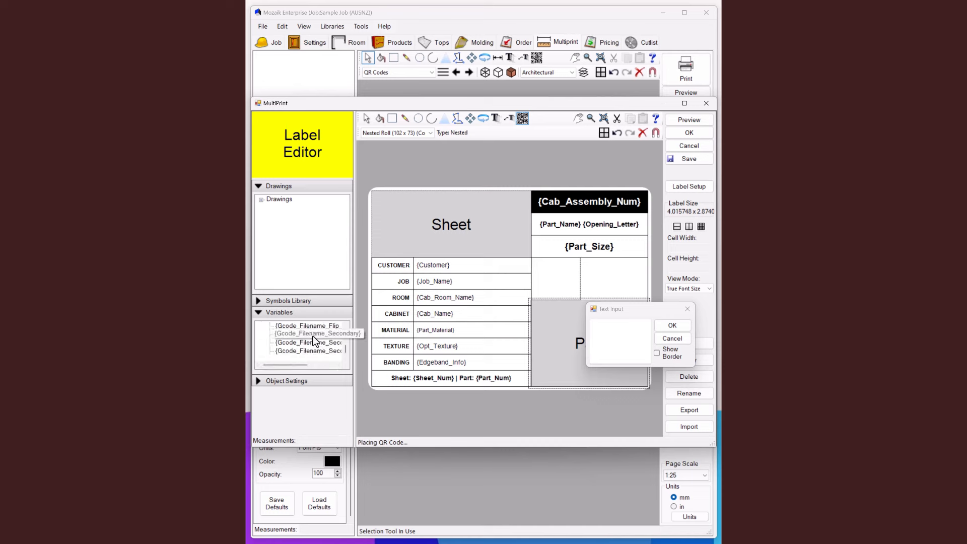
pyautogui.click(309, 334)
pyautogui.click(308, 334)
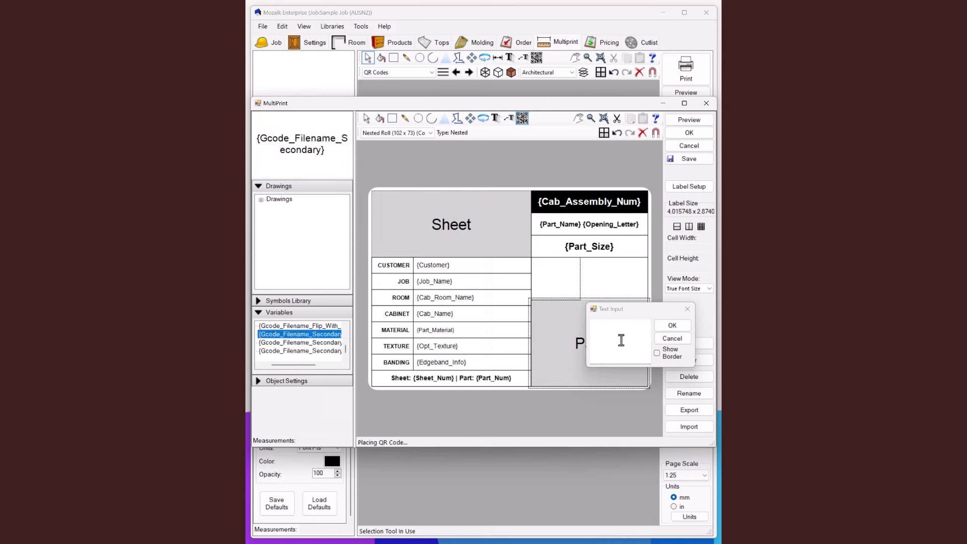
pyautogui.click(611, 330)
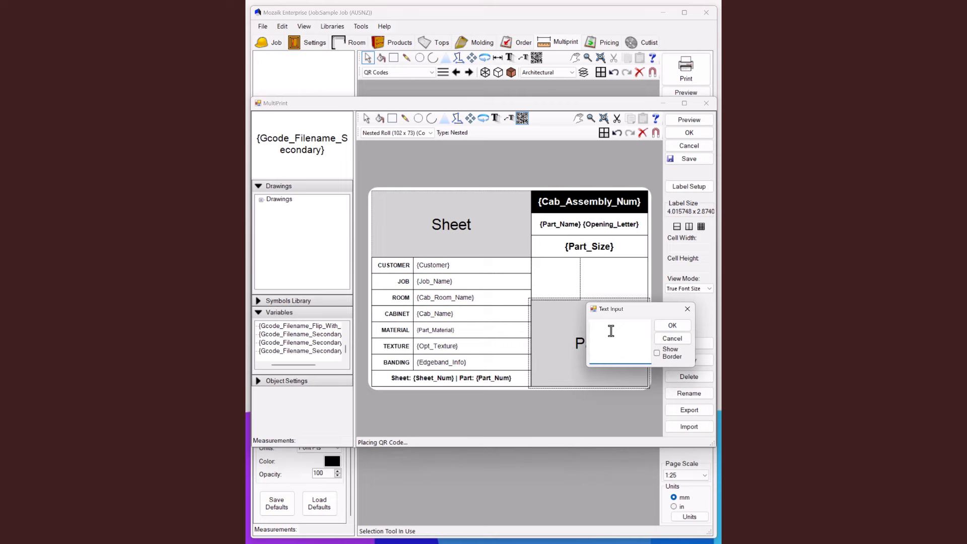
pyautogui.write('{Gcode_Filename_Secondary}')
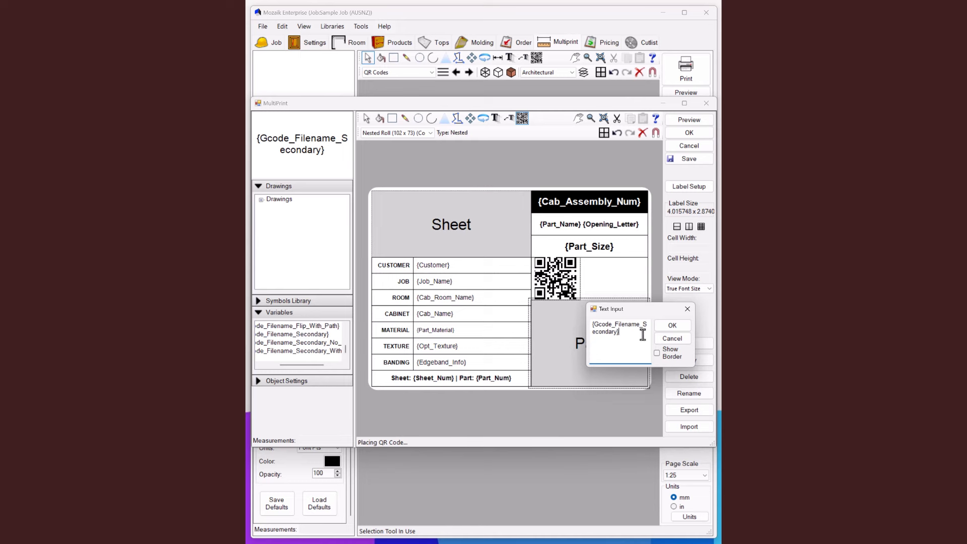
pyautogui.click(671, 325)
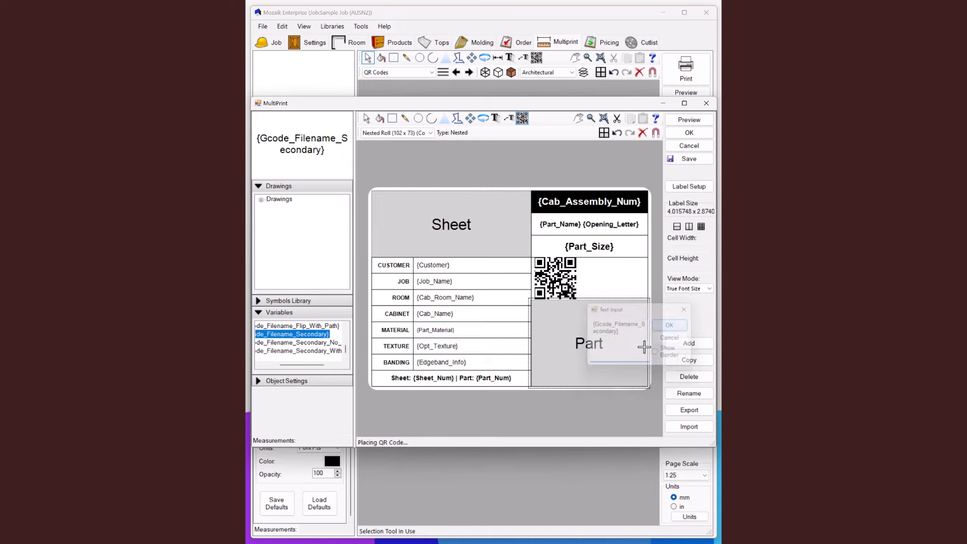
# Shrink the label's QR code slightly and position it inside the cell below {Part_Size}
pyautogui.click(368, 121)
pyautogui.click(573, 285)
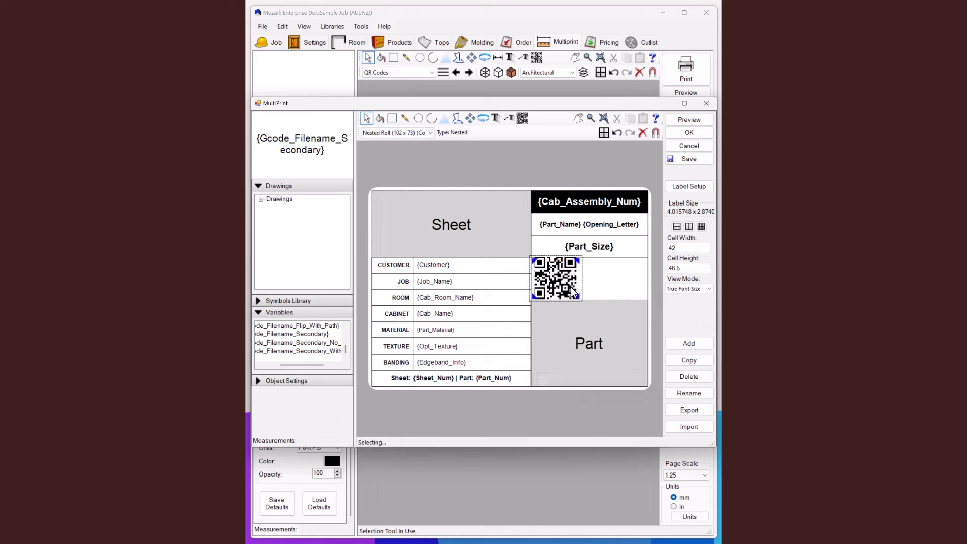
pyautogui.moveTo(578, 299); pyautogui.dragTo(565, 294)
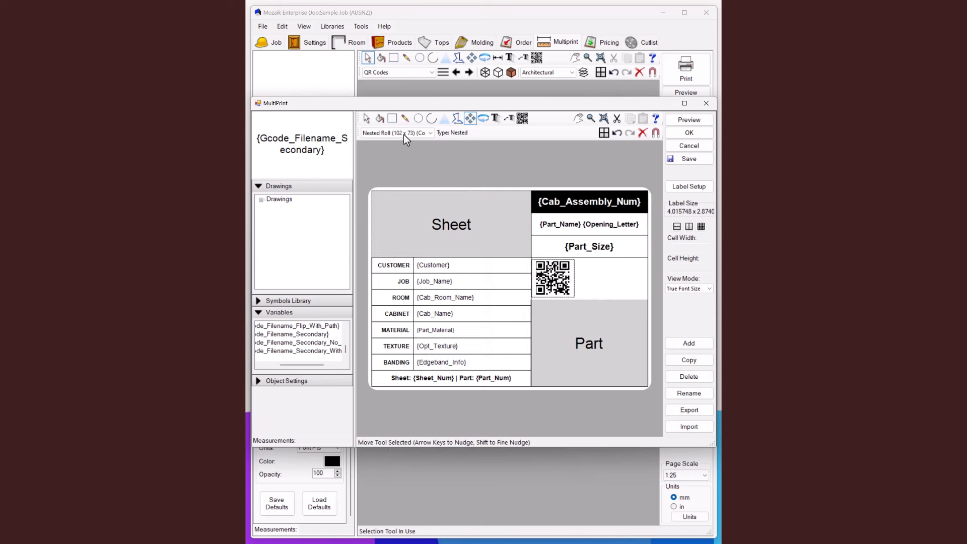
pyautogui.click(606, 295)
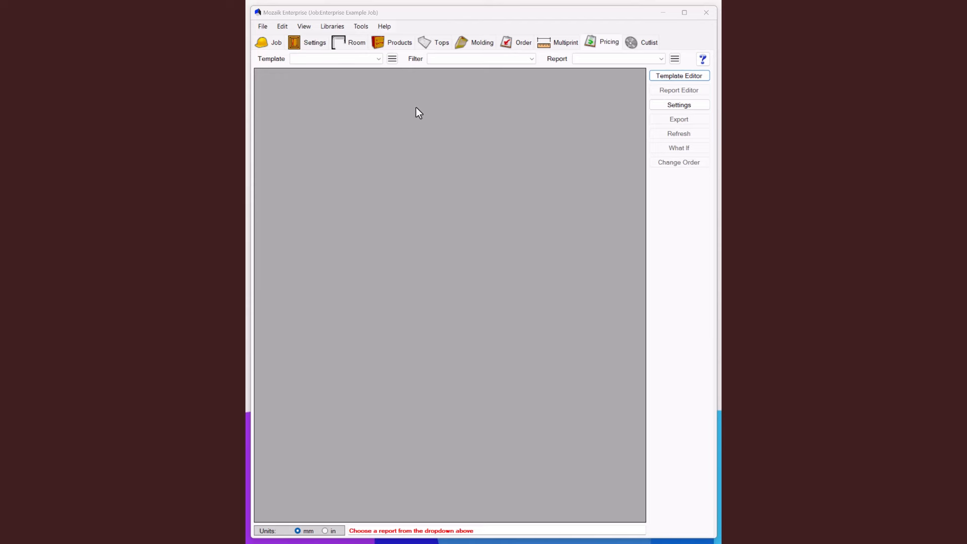
pyautogui.click(379, 60)
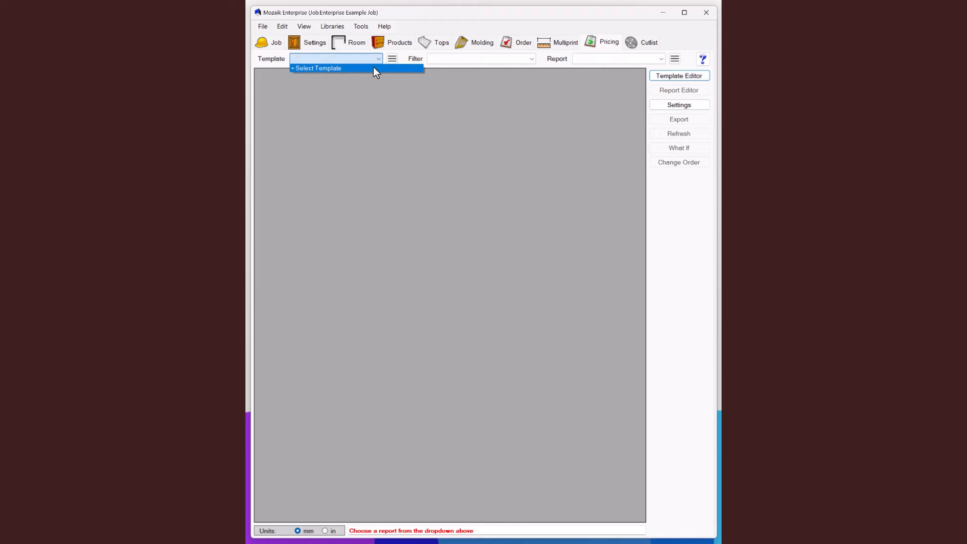
pyautogui.click(373, 66)
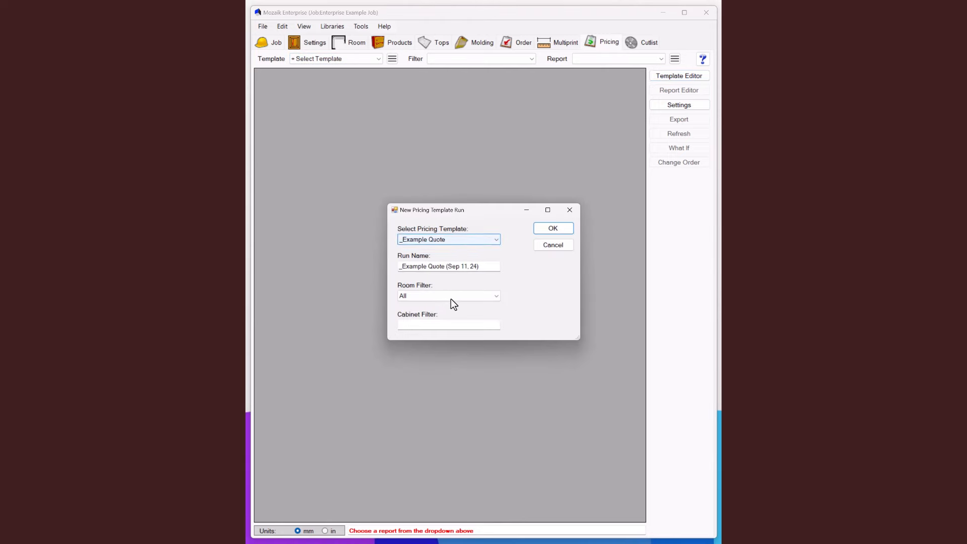
pyautogui.click(457, 297)
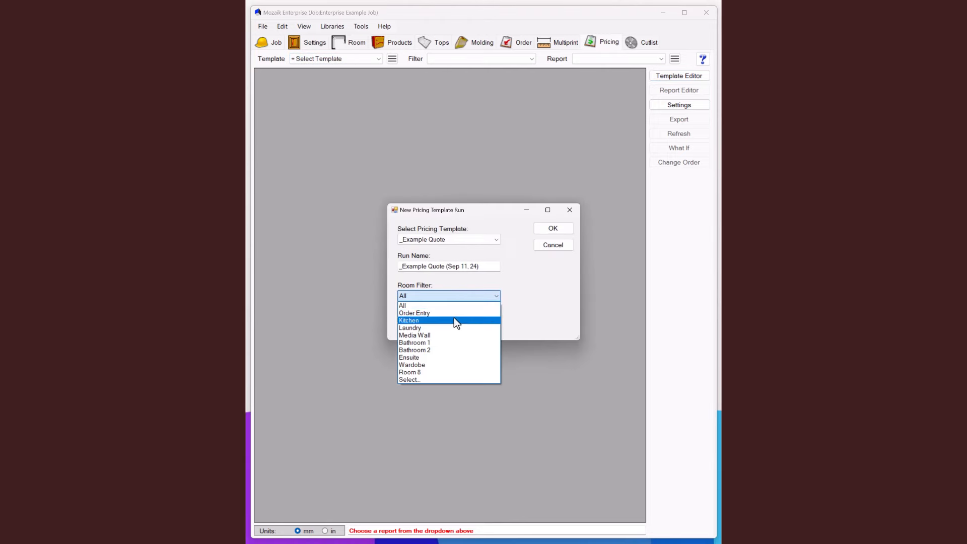
pyautogui.click(454, 319)
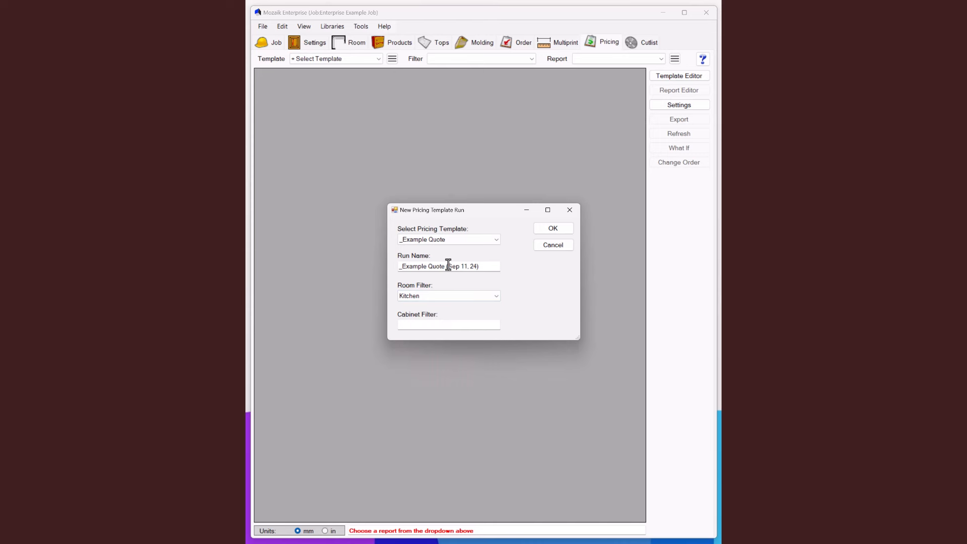
pyautogui.click(443, 298)
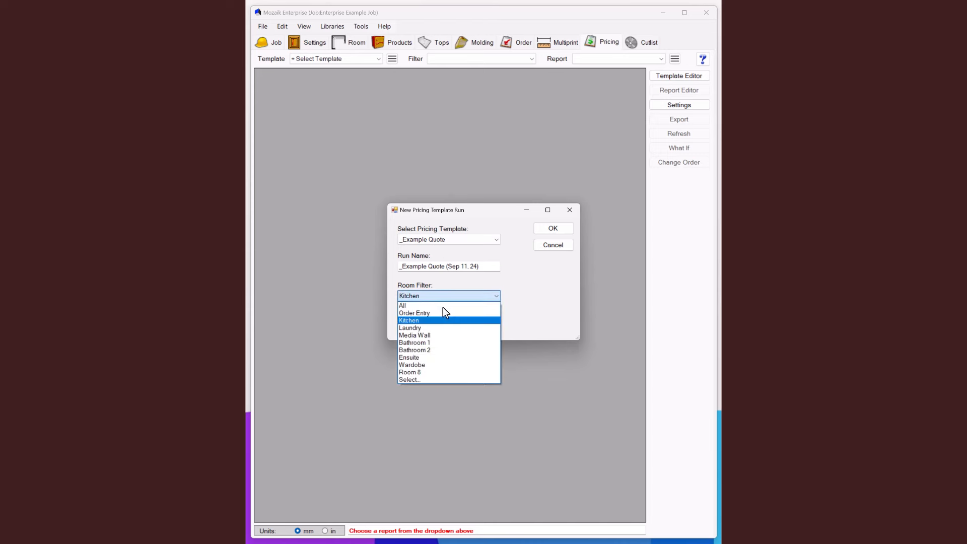
pyautogui.click(439, 326)
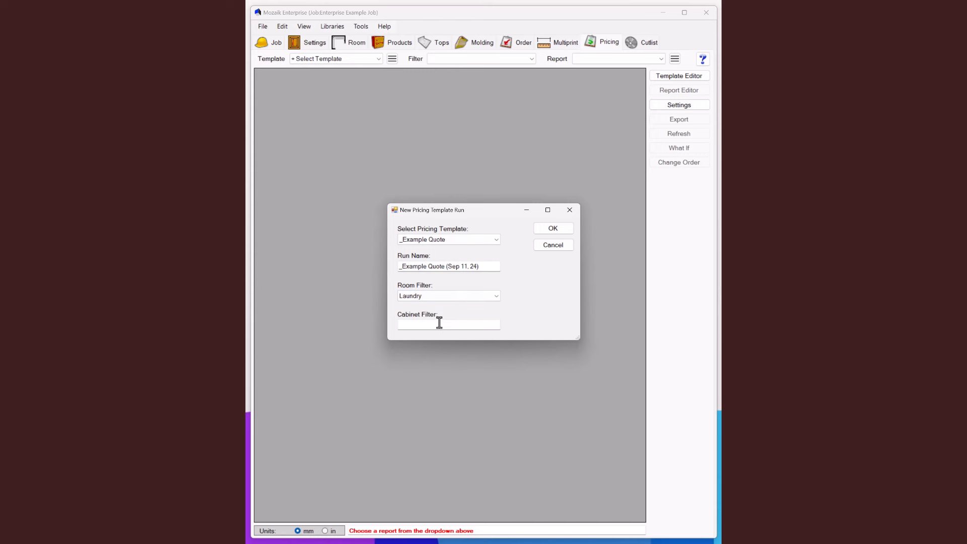
pyautogui.click(542, 247)
# Add a Room Subtotal line below the Stone Price add-on in the _Example Quote pricing template and accept the template
pyautogui.click(665, 77)
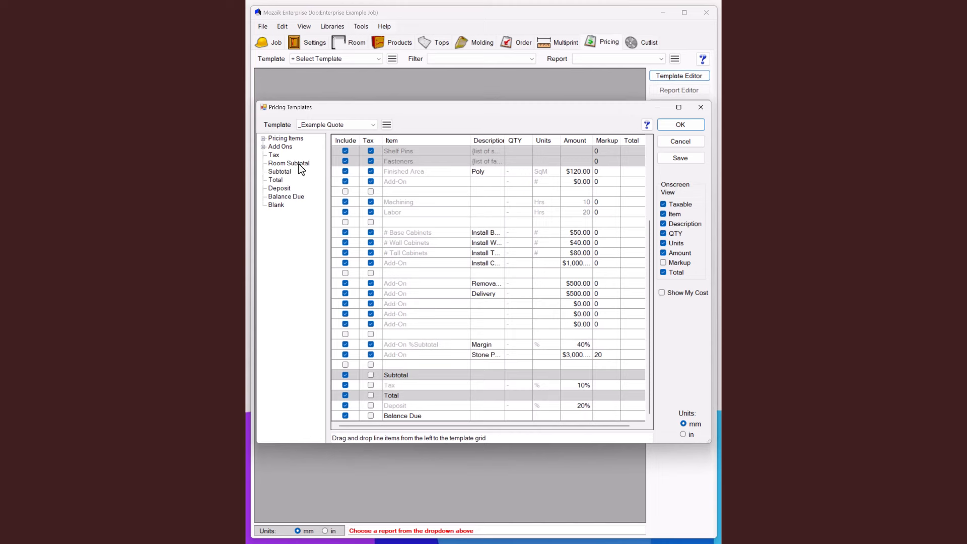
pyautogui.click(292, 164)
pyautogui.moveTo(289, 167); pyautogui.dragTo(385, 300)
pyautogui.moveTo(399, 370); pyautogui.dragTo(399, 370)
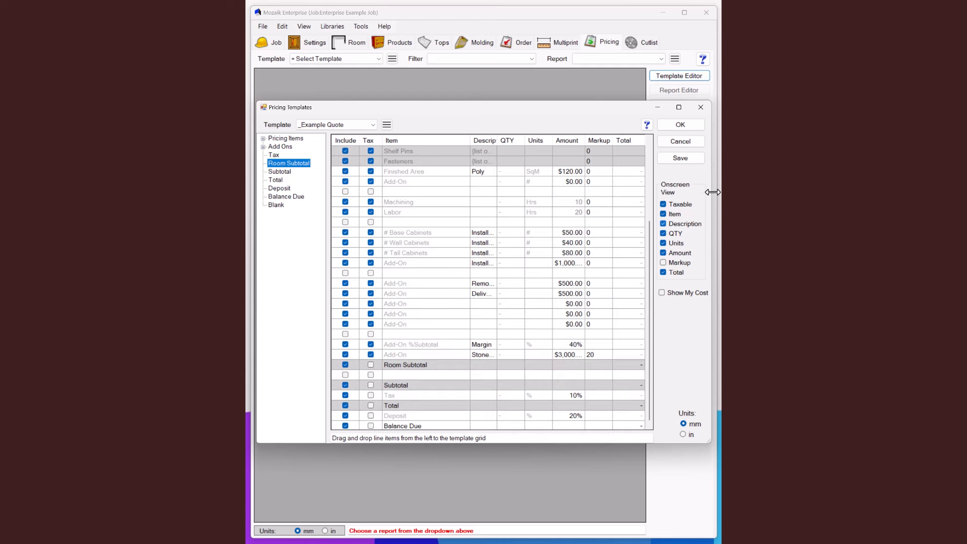
pyautogui.click(690, 128)
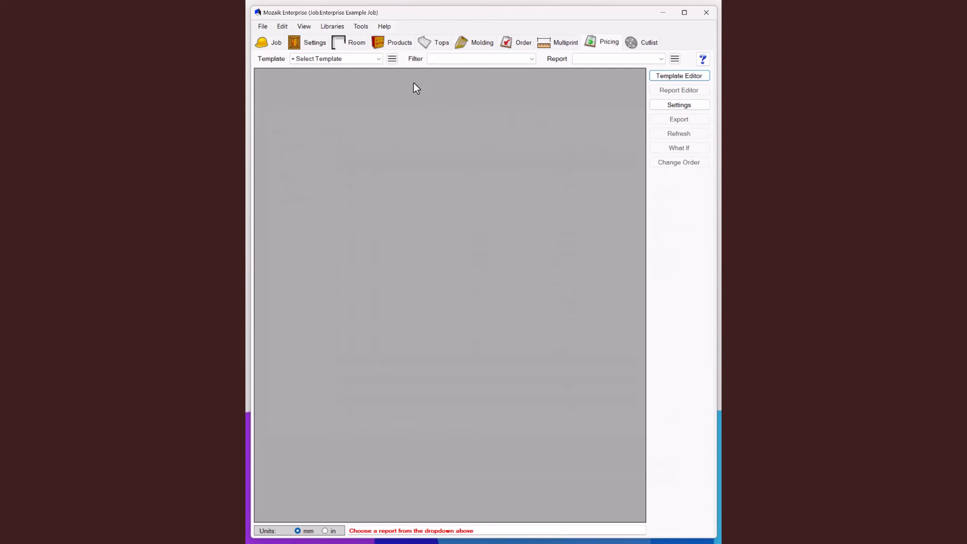
# Run the _Example Quote pricing template for all rooms and expand the Kitchen's line items
pyautogui.click(337, 59)
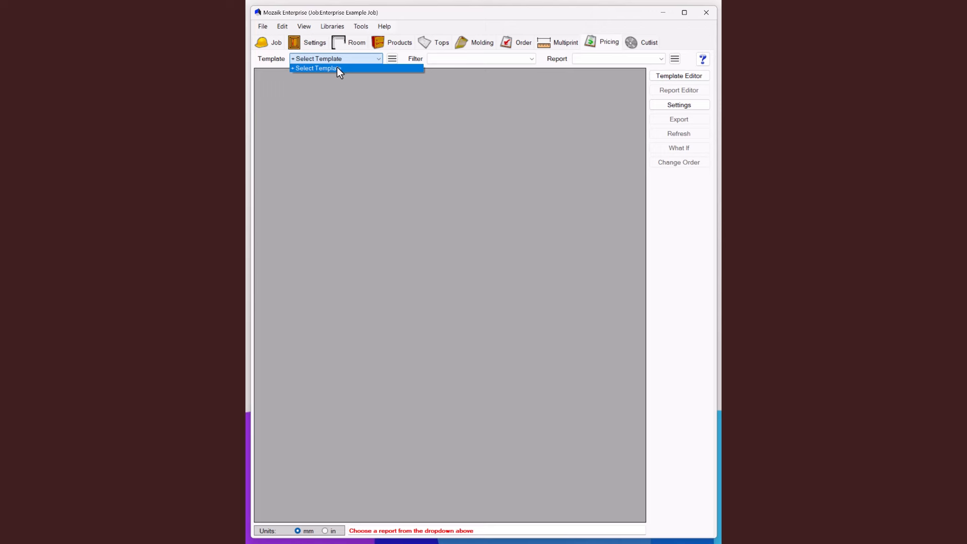
pyautogui.click(337, 67)
pyautogui.click(553, 227)
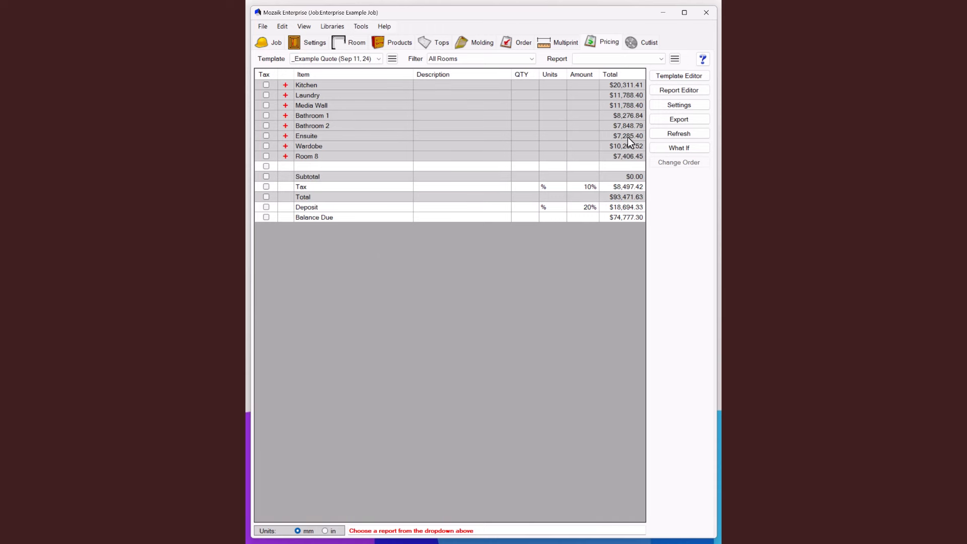
pyautogui.click(284, 85)
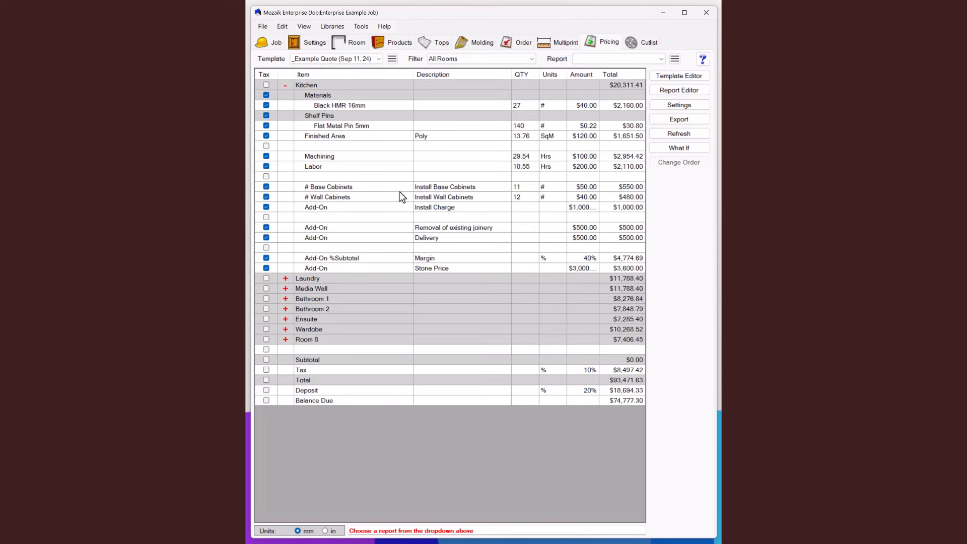
# Collapse the Kitchen's line items, review the Bathroom 1 pricing breakdown and collapse it again
pyautogui.click(285, 85)
pyautogui.click(285, 115)
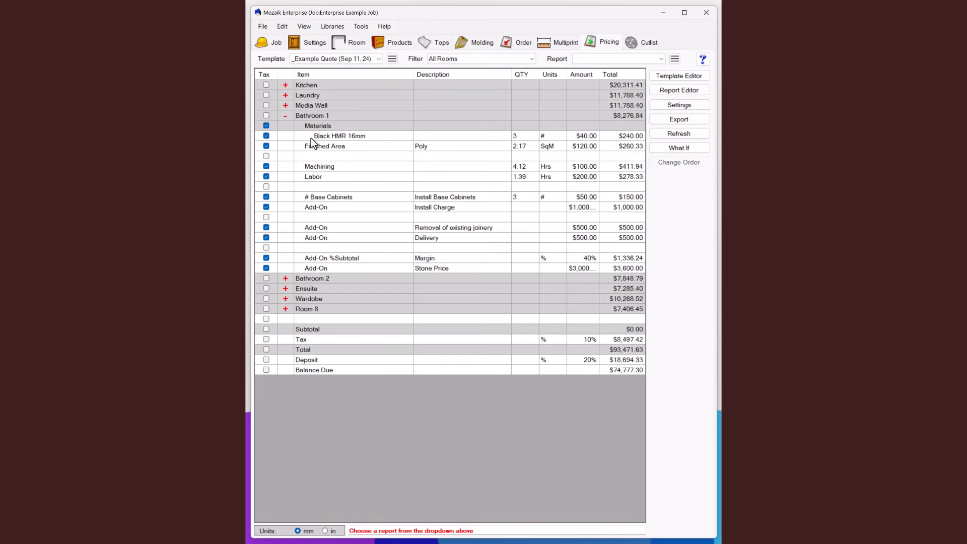
pyautogui.click(285, 116)
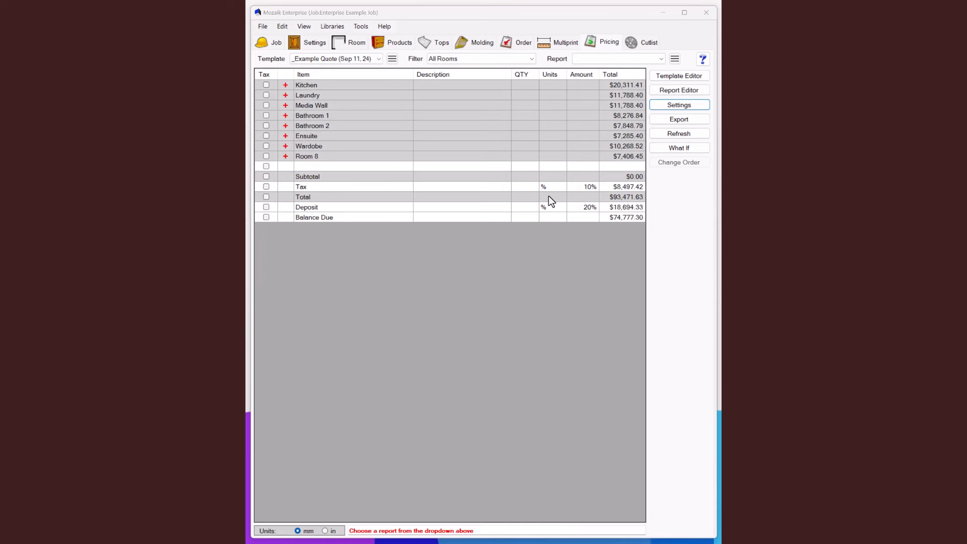
# Review the Hide Empty Headers option in the pricing settings and accept the settings
pyautogui.click(670, 109)
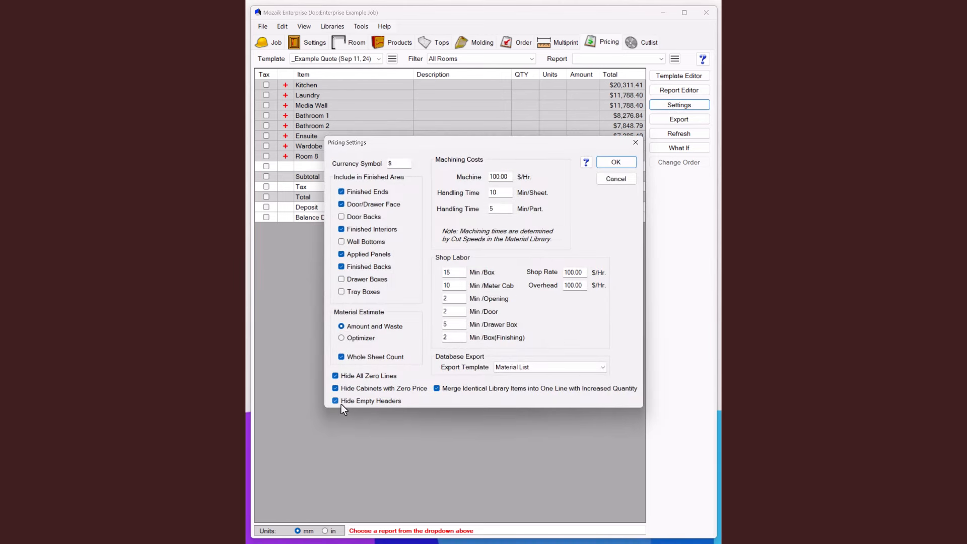
pyautogui.moveTo(359, 406)
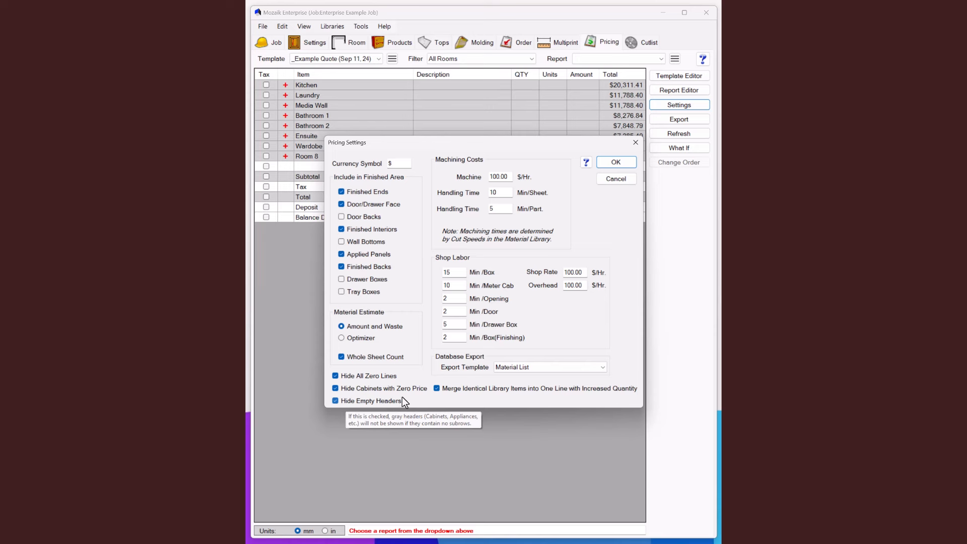
pyautogui.click(621, 163)
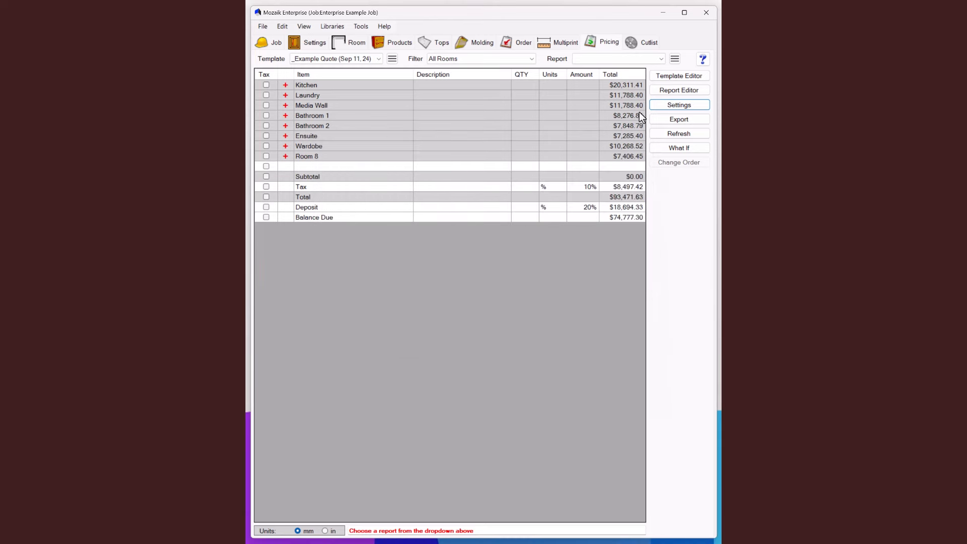
# Open the _Example Quote pricing template for editing and browse its available pricing items, including face frame parts and # CNC Parts
pyautogui.click(666, 80)
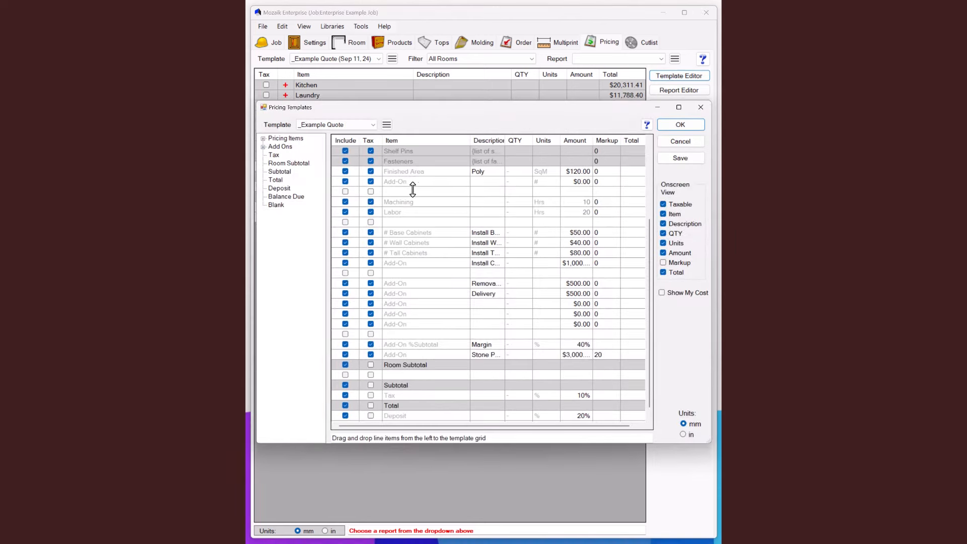
pyautogui.click(263, 138)
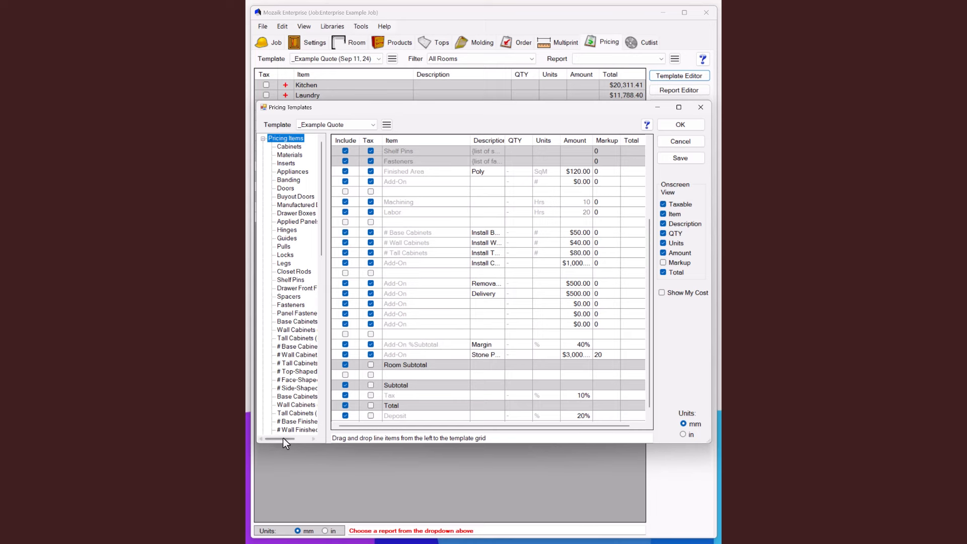
pyautogui.moveTo(283, 437); pyautogui.dragTo(287, 439)
pyautogui.scroll(-8, 288, 388)
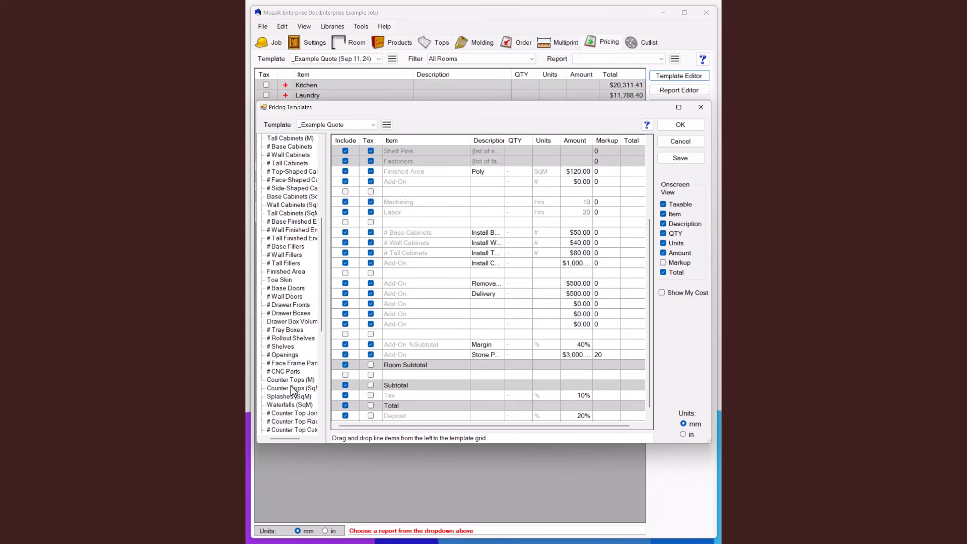
pyautogui.scroll(-5, 296, 399)
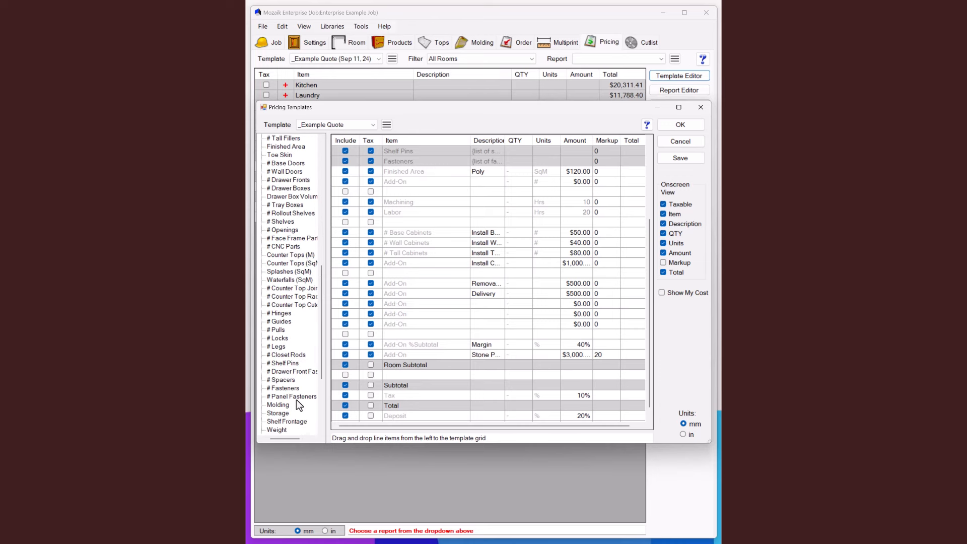
pyautogui.click(283, 247)
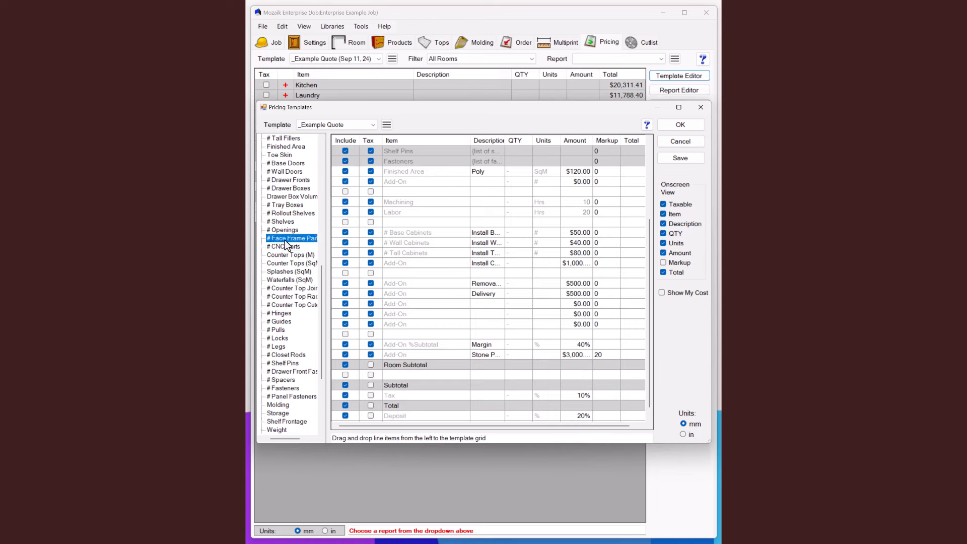
pyautogui.scroll(-1, 318, 331)
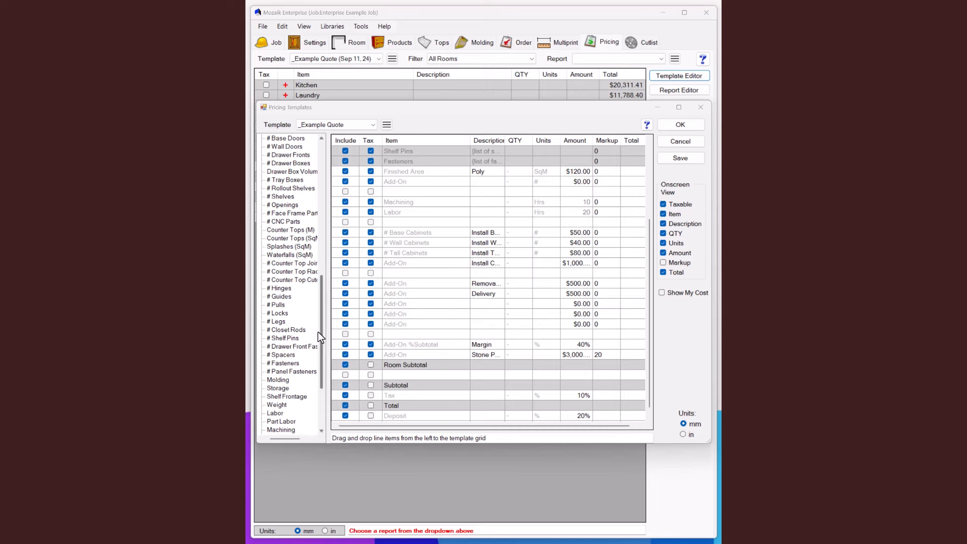
# Examine the Buyout Doors and Manufactured Doors entries among the template's pricing items
pyautogui.scroll(9, 299, 320)
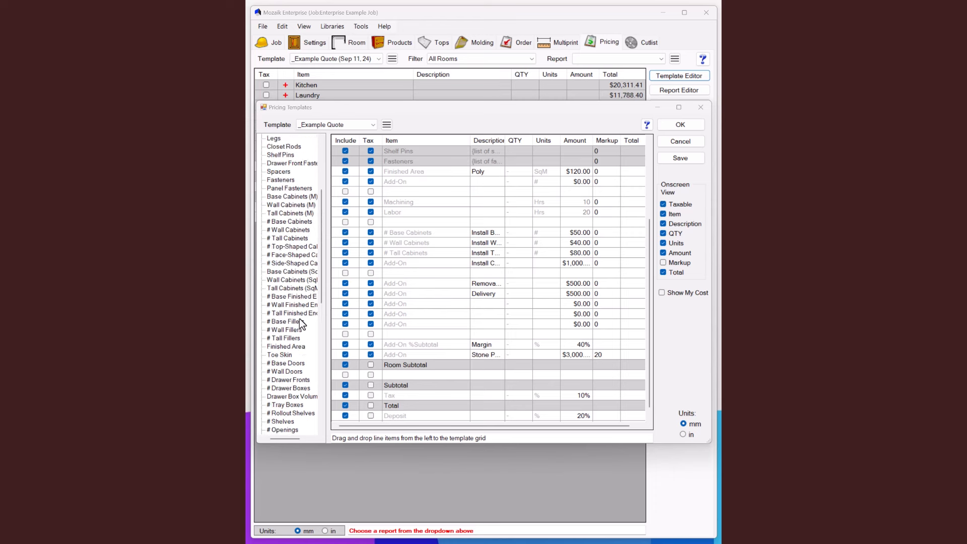
pyautogui.scroll(2, 301, 258)
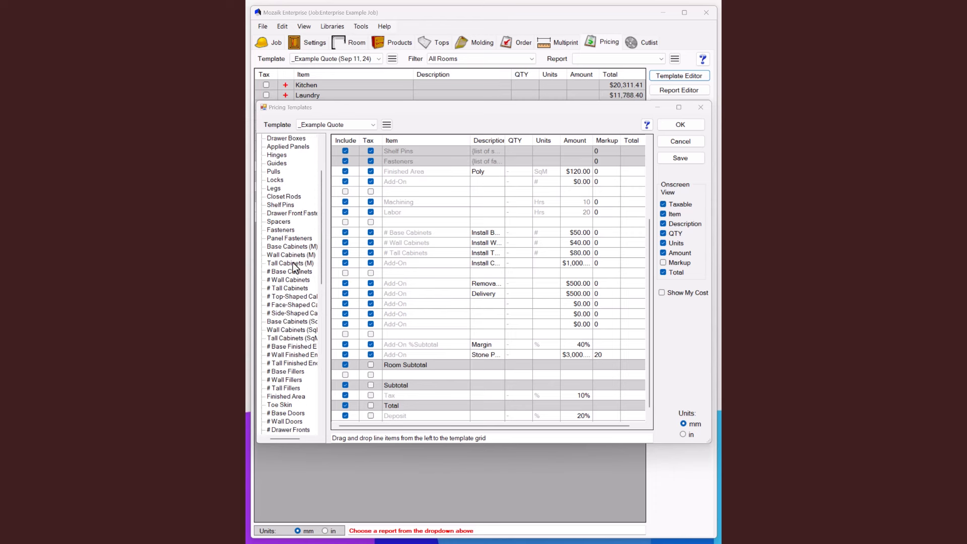
pyautogui.scroll(3, 292, 261)
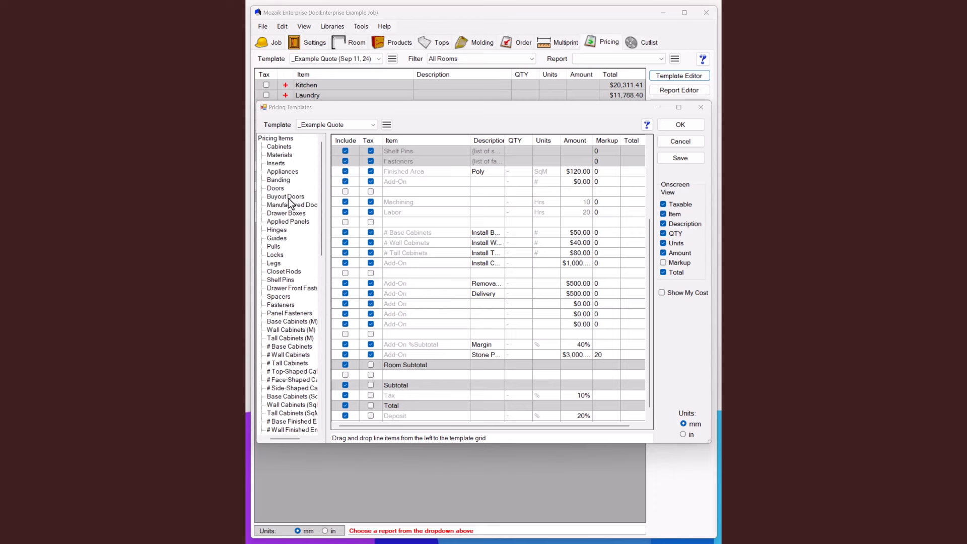
pyautogui.click(288, 197)
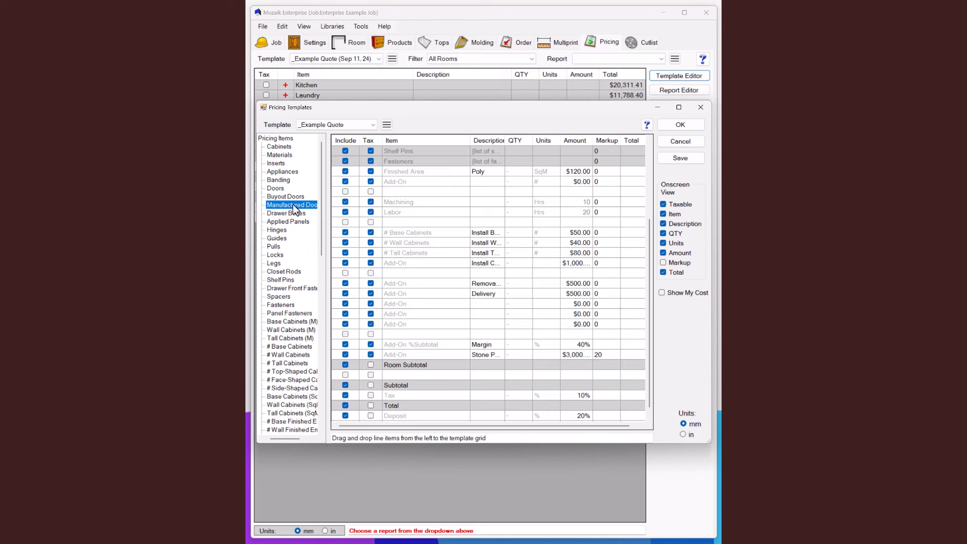
# Examine the base, wall and tall filler items and the top-, face- and side-shaped cabinet items, and close the template with OK
pyautogui.scroll(-3, 285, 308)
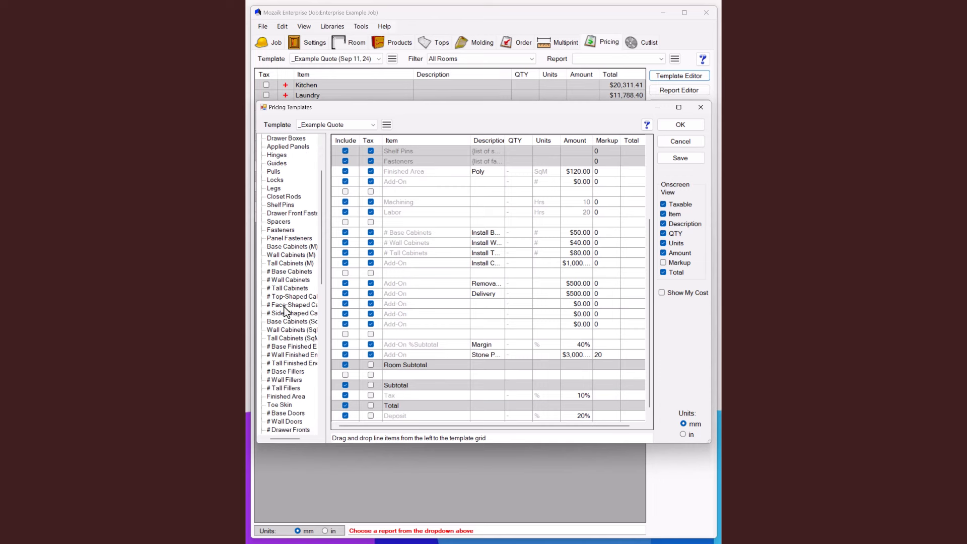
pyautogui.click(289, 373)
pyautogui.click(290, 380)
pyautogui.click(291, 388)
pyautogui.scroll(-4, 291, 390)
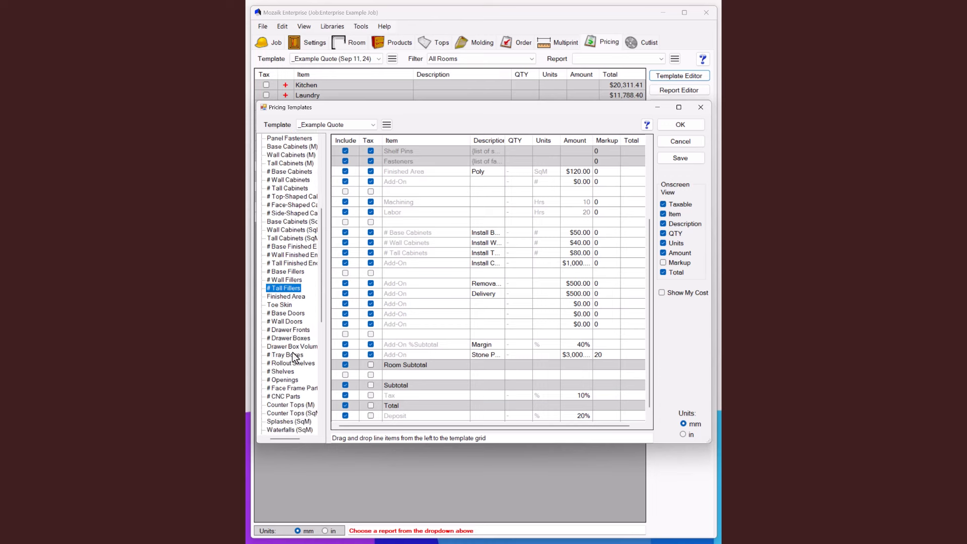
pyautogui.click(289, 198)
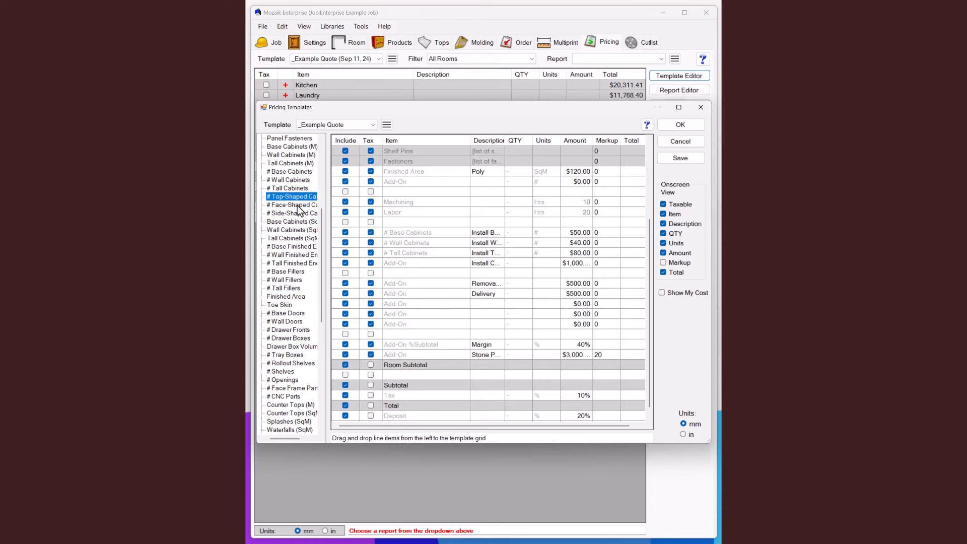
pyautogui.click(298, 205)
pyautogui.click(302, 214)
pyautogui.click(691, 126)
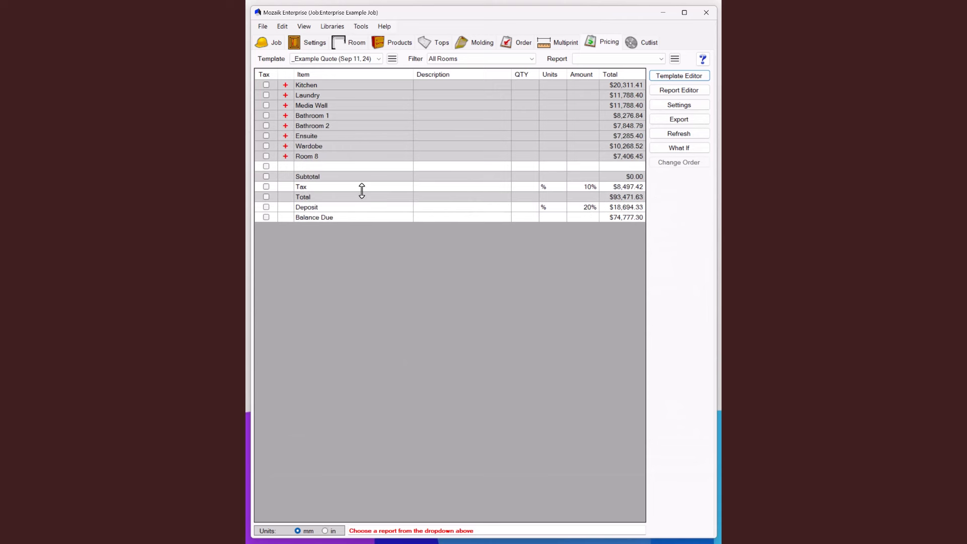
# Delete the blank row above Subtotal in the pricing grid
pyautogui.click(288, 167)
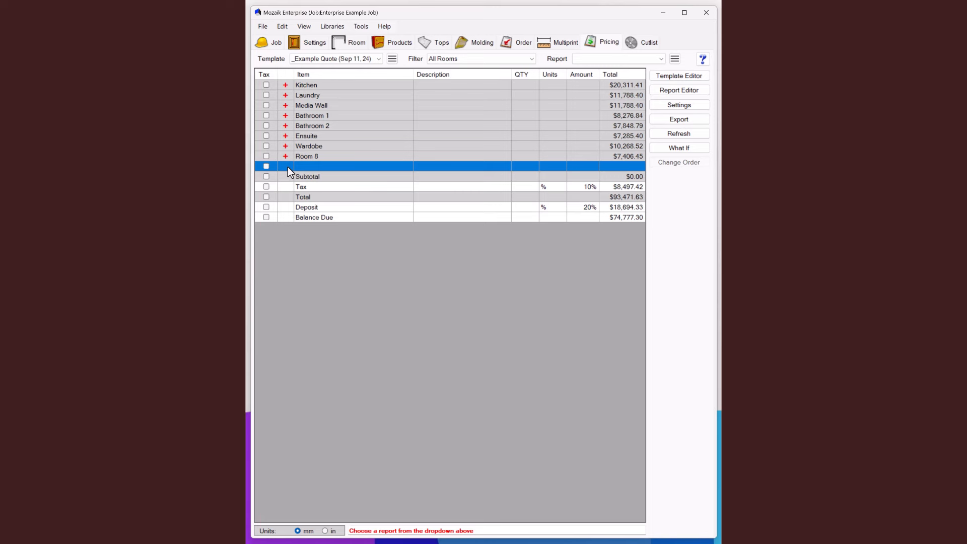
pyautogui.rightClick(288, 168)
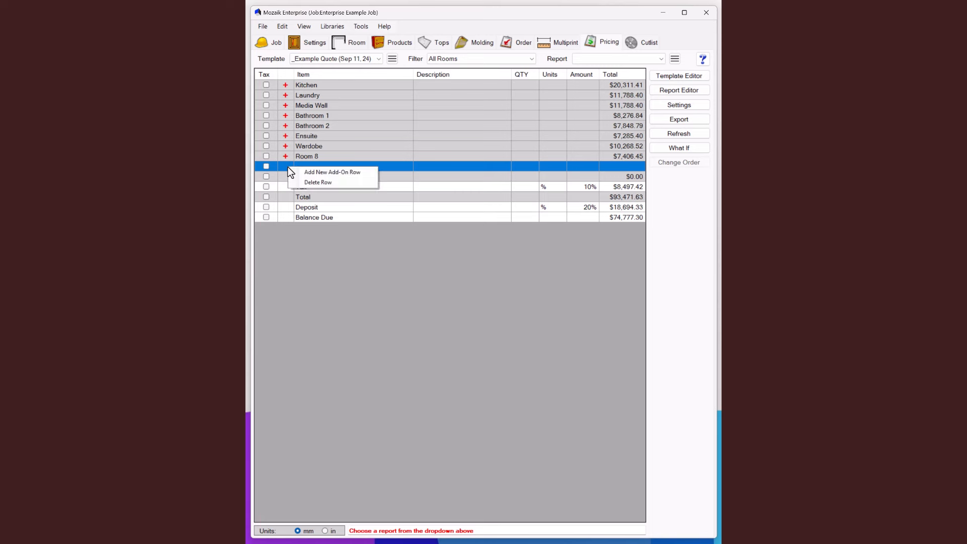
pyautogui.click(313, 183)
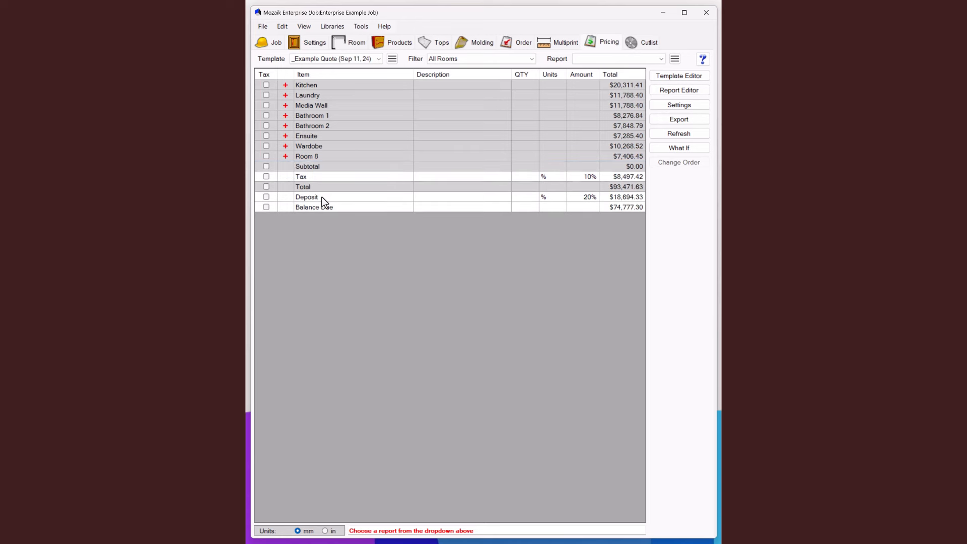
# Expand Room 8 and add a new add-on row directly below its Delivery line
pyautogui.click(285, 156)
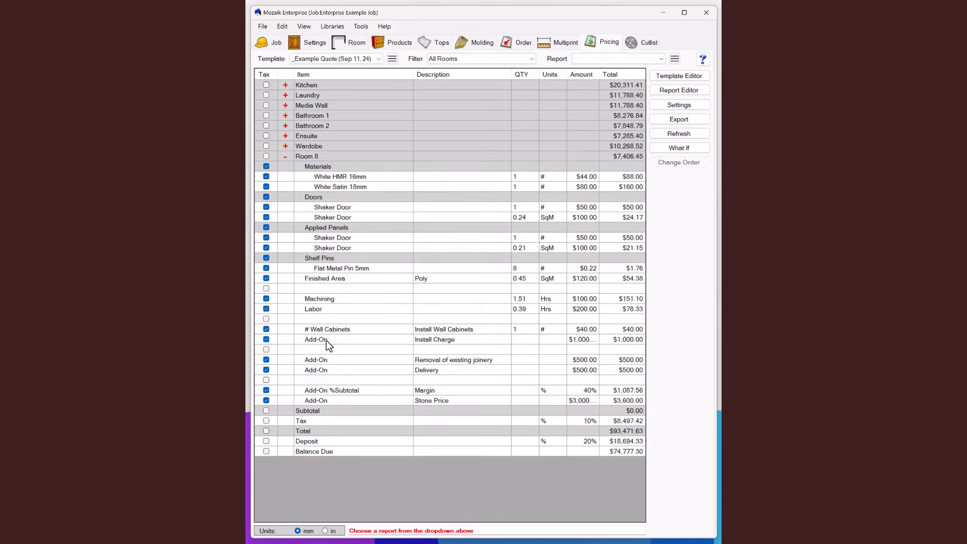
pyautogui.click(275, 380)
pyautogui.rightClick(274, 380)
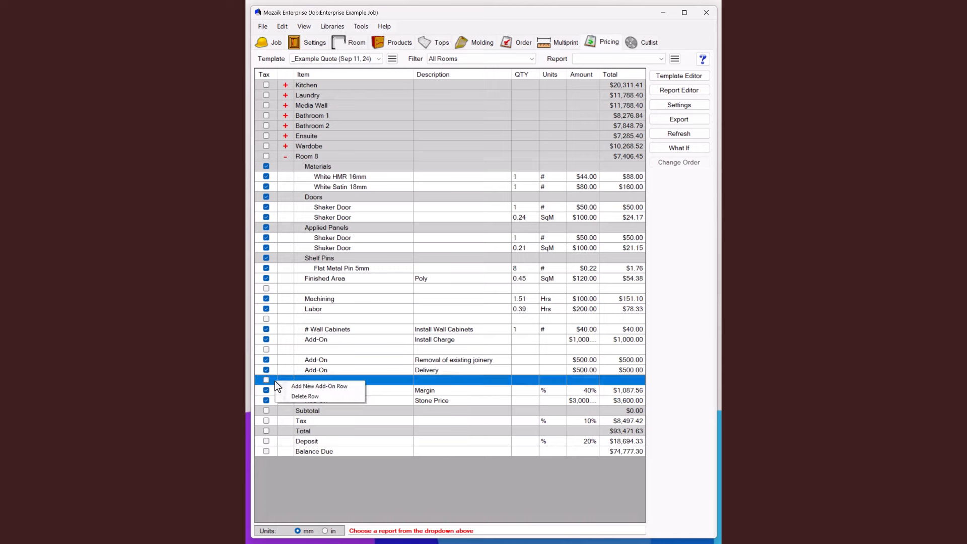
pyautogui.click(303, 386)
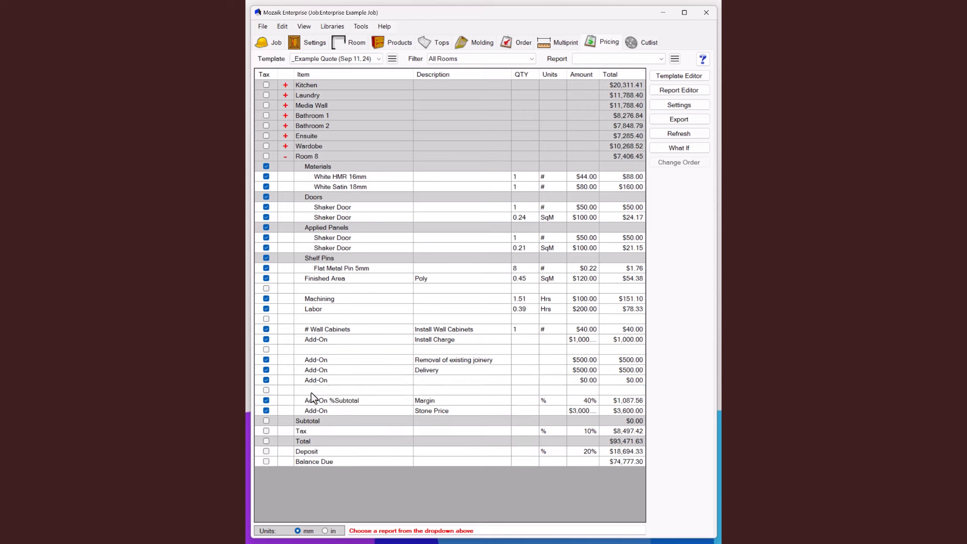
pyautogui.click(343, 381)
pyautogui.click(343, 382)
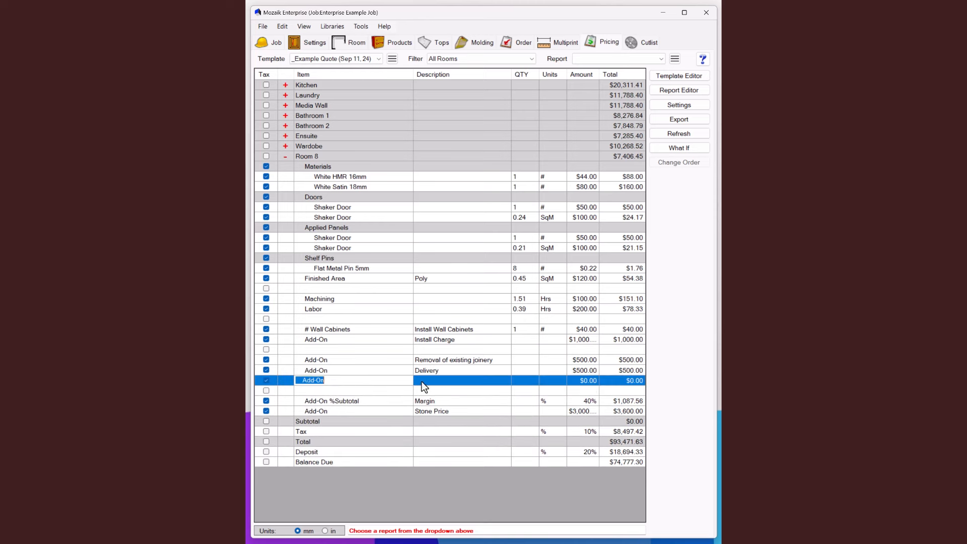
pyautogui.click(423, 381)
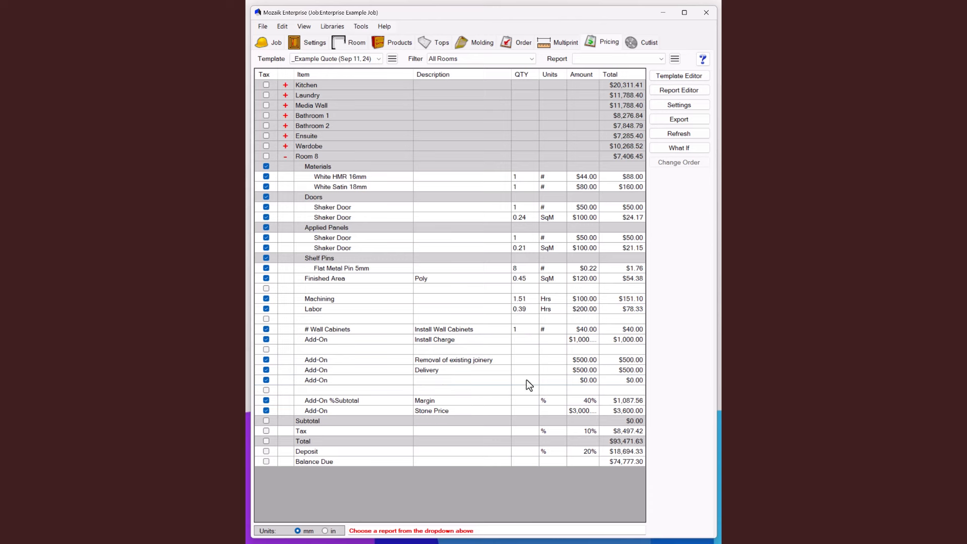
# Open the pricing report editor and insert the Pricing Run table variable into the blank report
pyautogui.click(685, 92)
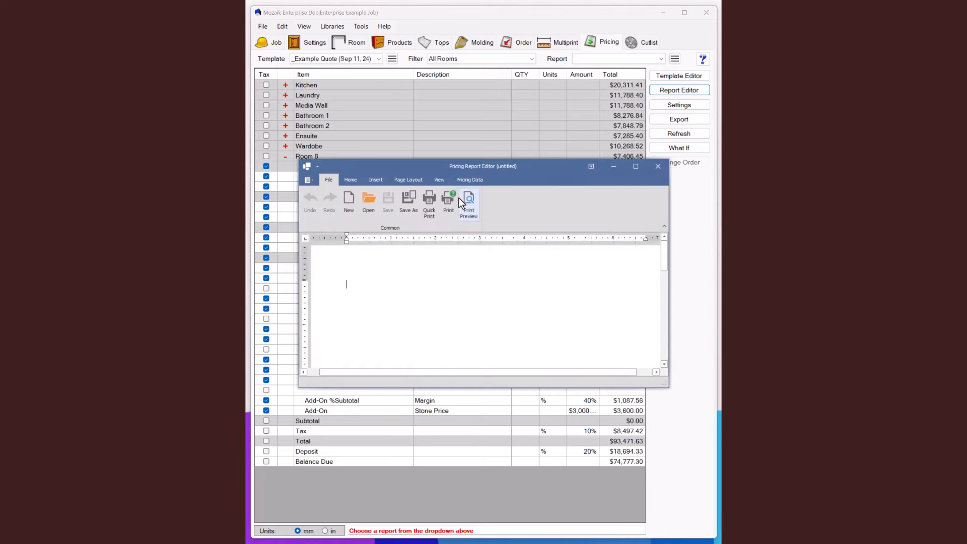
pyautogui.click(467, 182)
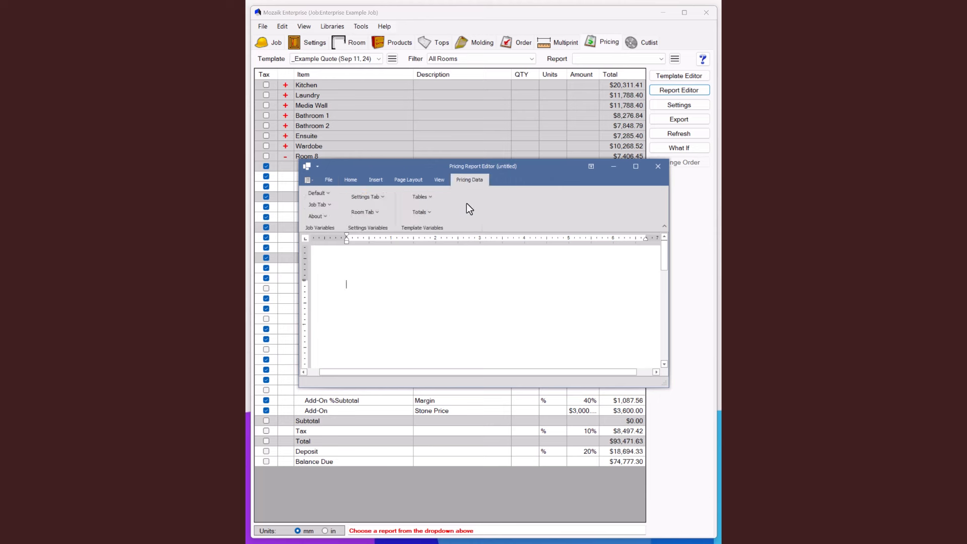
pyautogui.click(427, 196)
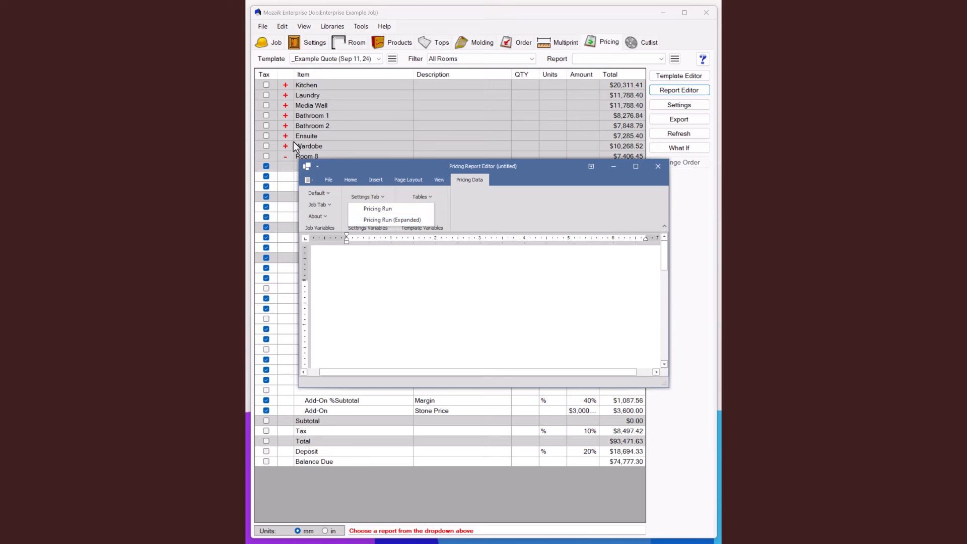
pyautogui.click(375, 208)
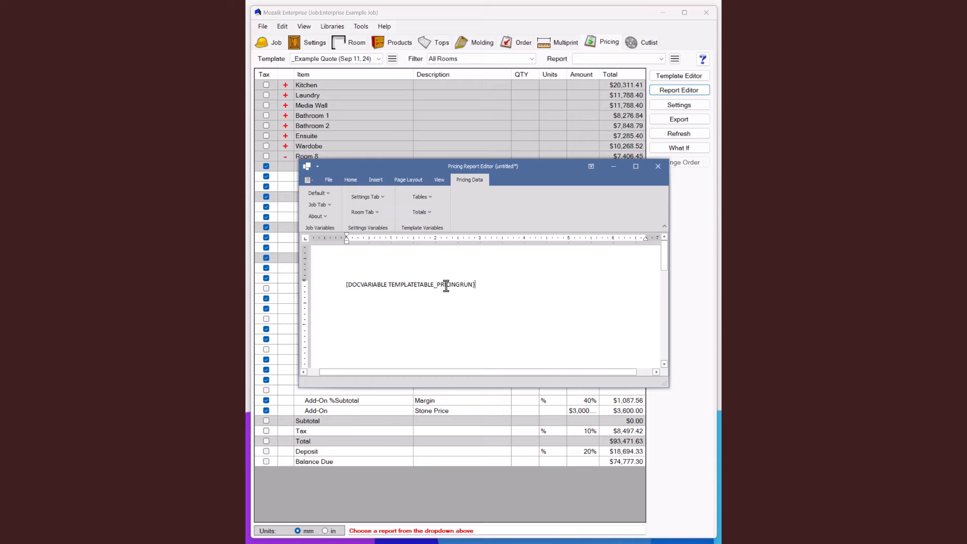
# Move the report editor clear of the room list and view the Pricing Run and Pricing Run (Expanded) table options
pyautogui.moveTo(378, 168); pyautogui.dragTo(432, 294)
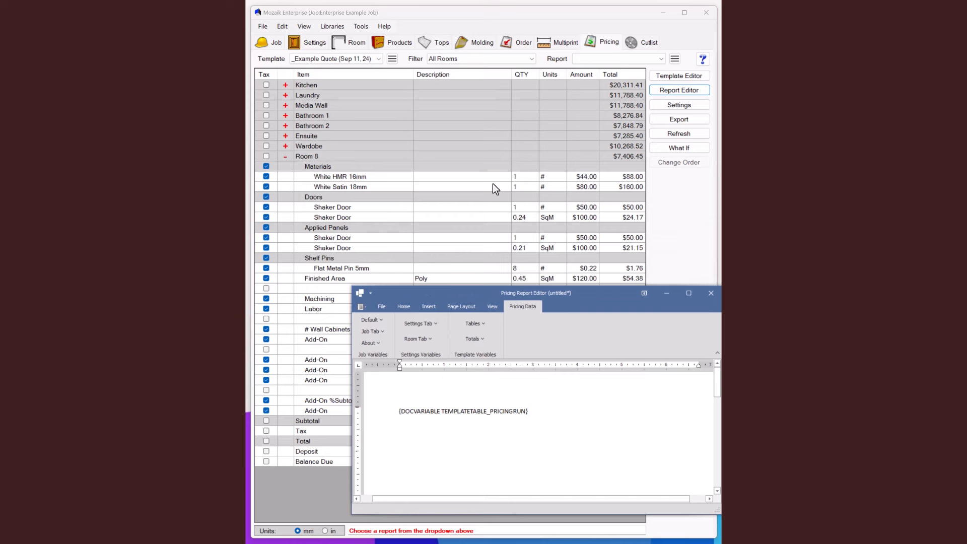
pyautogui.click(483, 324)
pyautogui.click(482, 323)
pyautogui.click(482, 322)
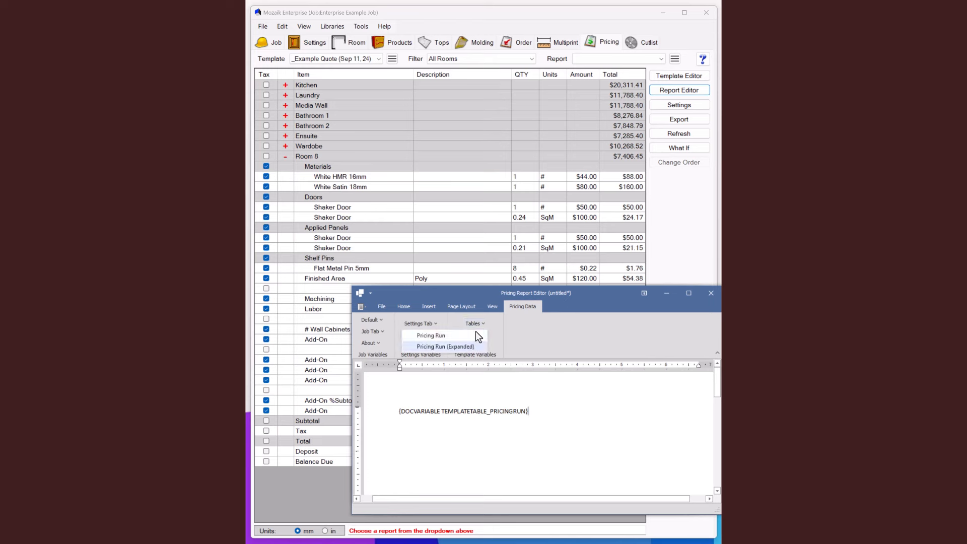
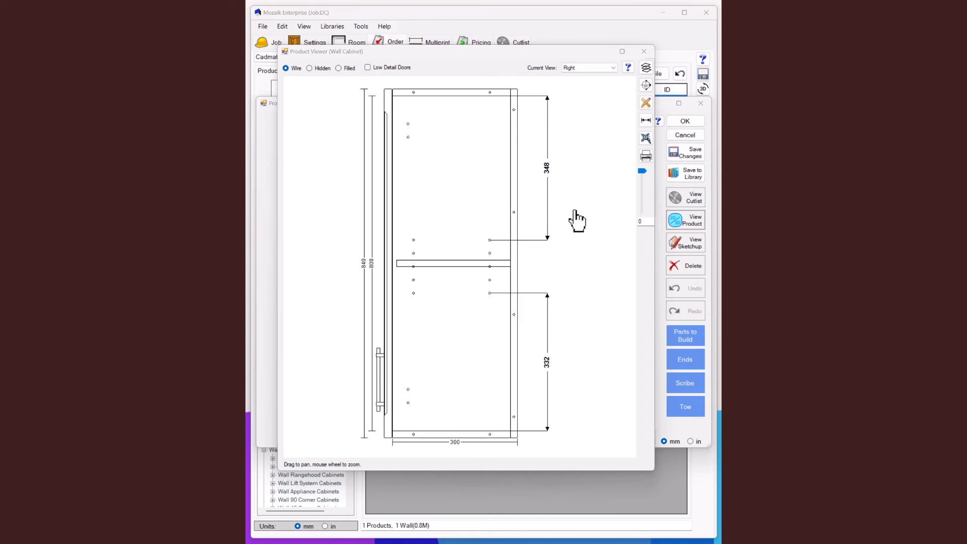
# Close the product view and add the Boring category's AdjShBoreRef parameter as an override on the Wall Cabinet
pyautogui.click(644, 52)
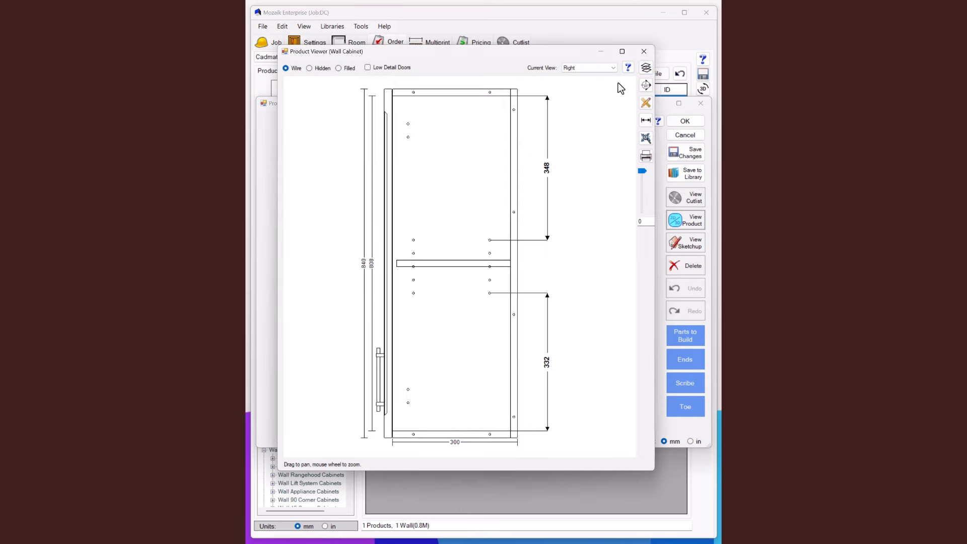
pyautogui.click(526, 419)
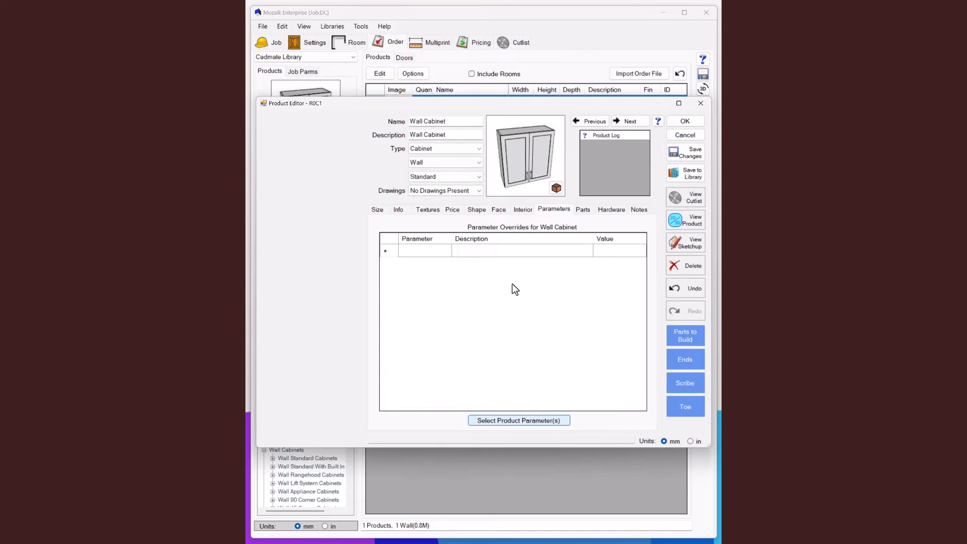
pyautogui.click(385, 144)
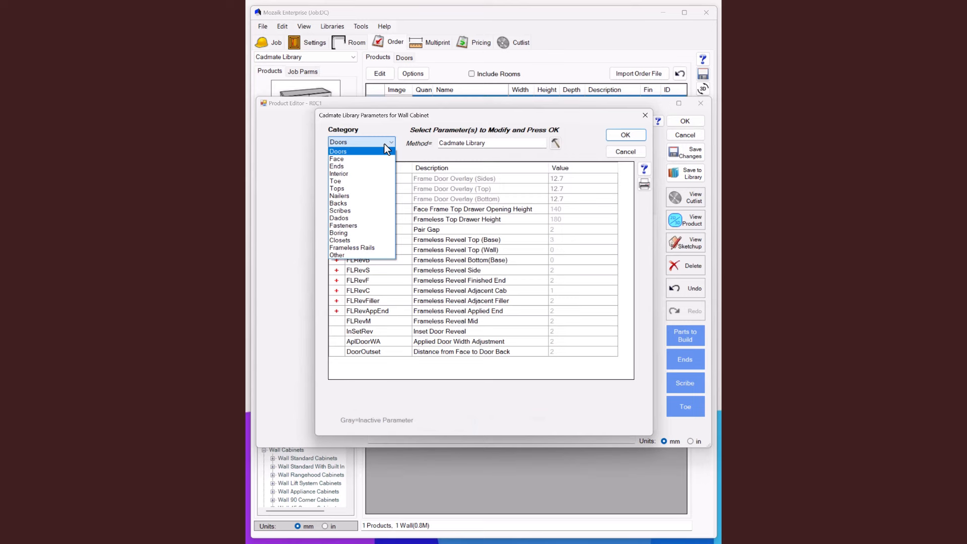
pyautogui.click(349, 233)
pyautogui.scroll(-1, 459, 294)
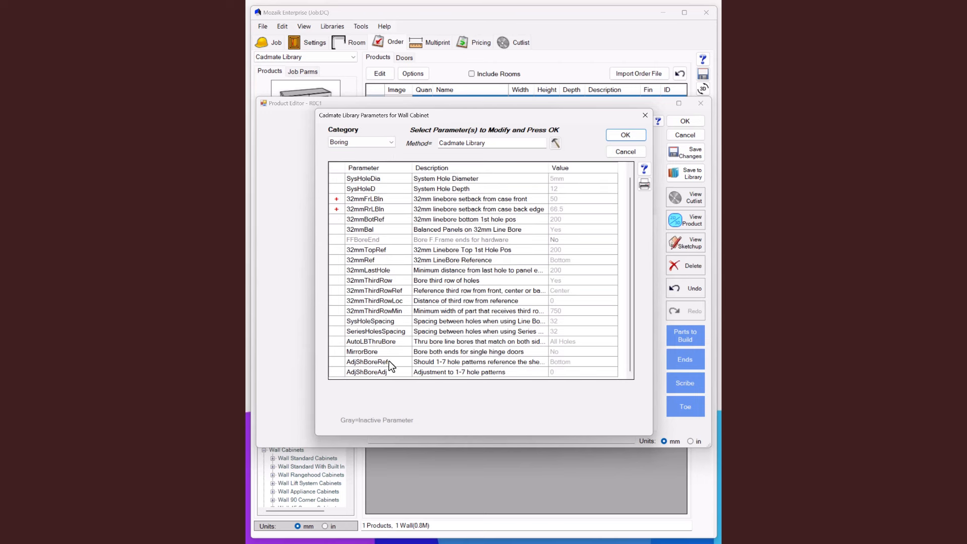
pyautogui.click(365, 362)
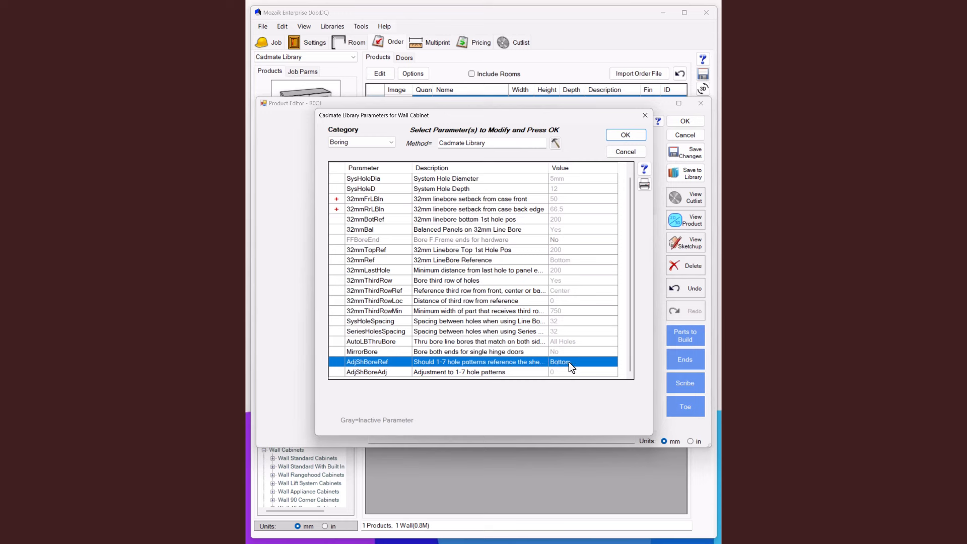
pyautogui.click(624, 135)
# Set the AdjShBoreRef override to Center and open the cabinet's product view
pyautogui.click(620, 253)
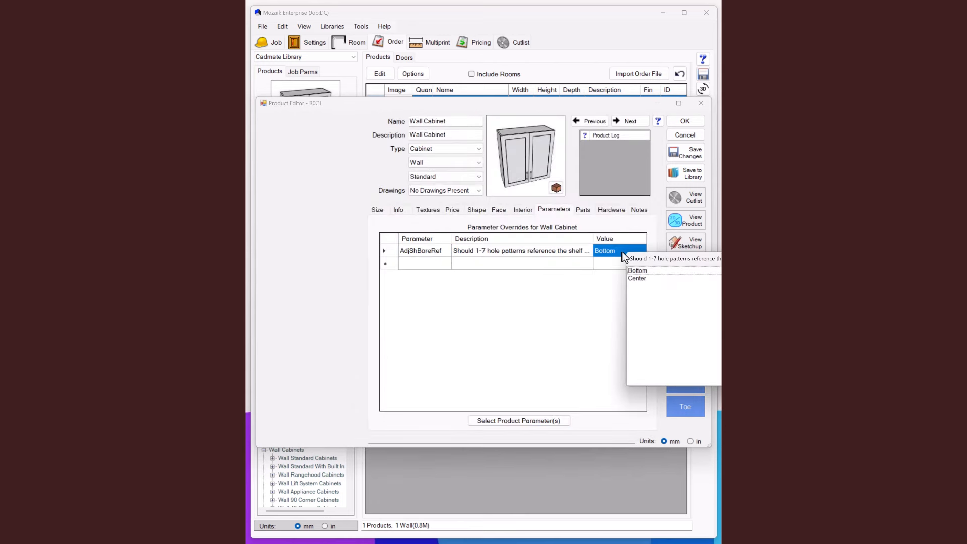
pyautogui.click(644, 279)
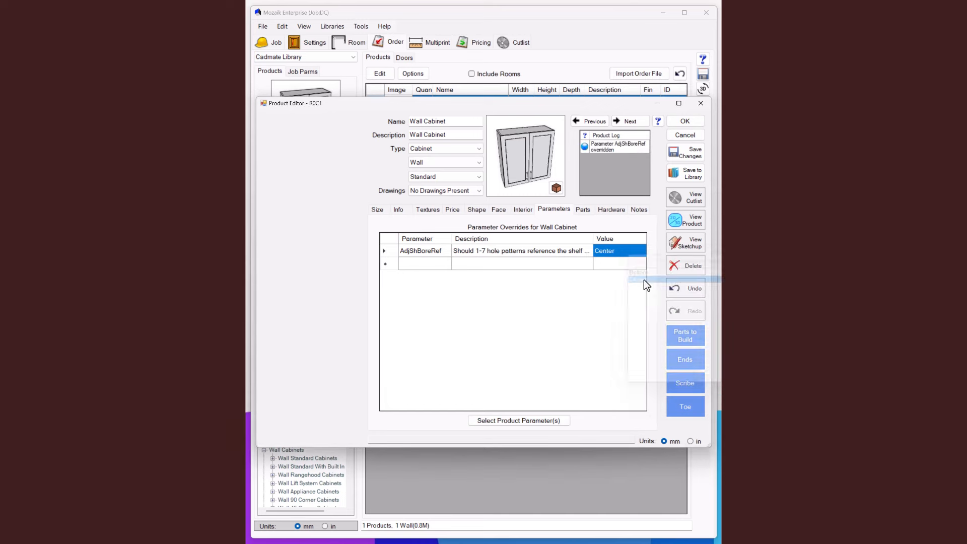
pyautogui.click(687, 224)
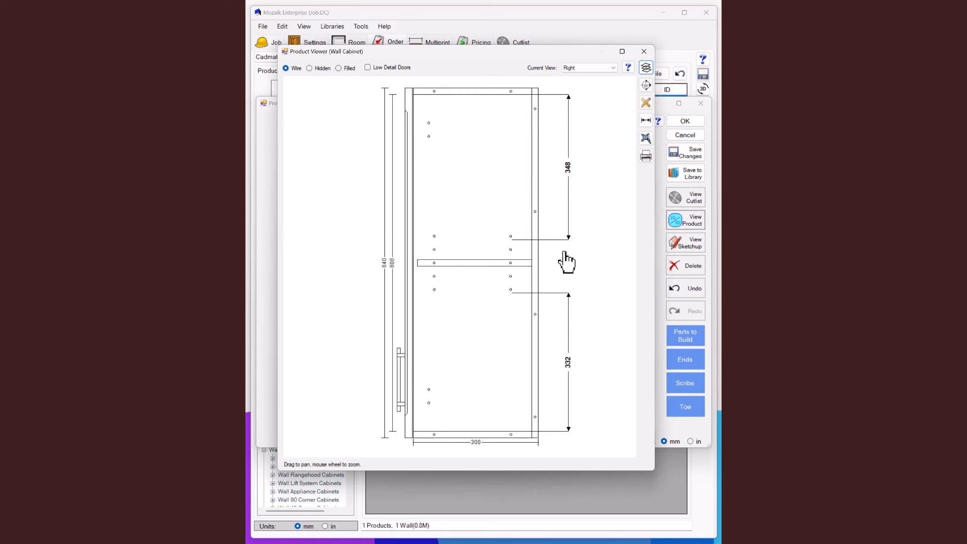
# Reattach the upper end of the lower vertical dimension to the lowest rear shelf hole
pyautogui.click(567, 360)
pyautogui.scroll(5, 508, 290)
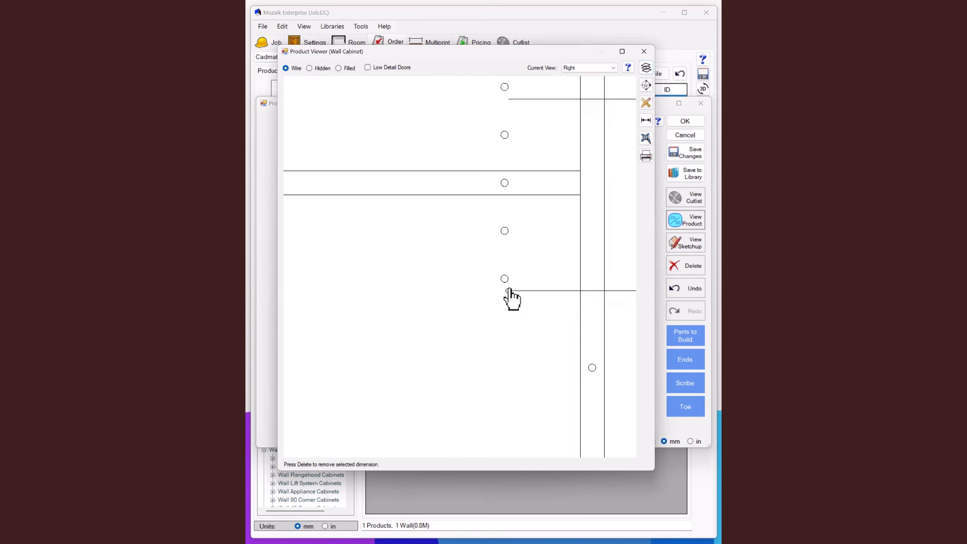
pyautogui.scroll(5, 509, 288)
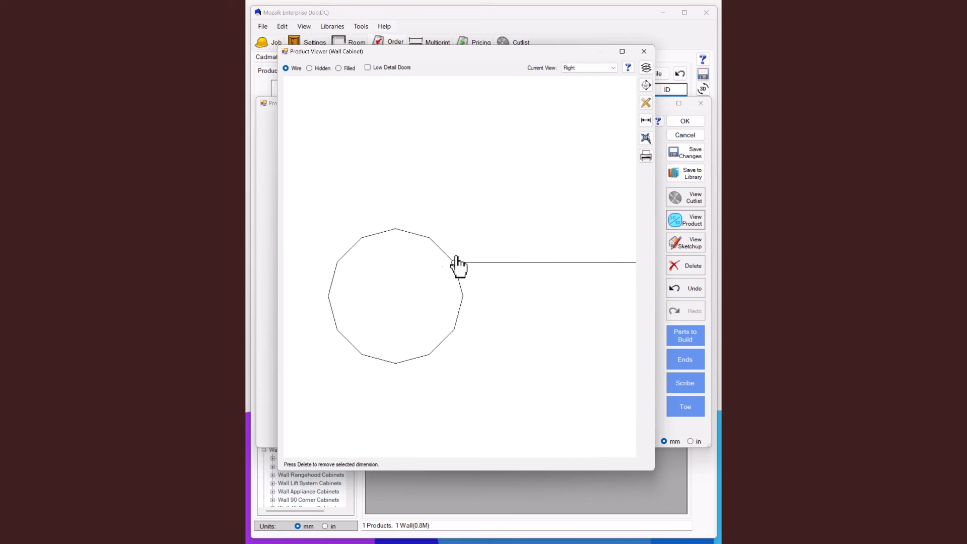
pyautogui.moveTo(454, 262); pyautogui.dragTo(462, 294)
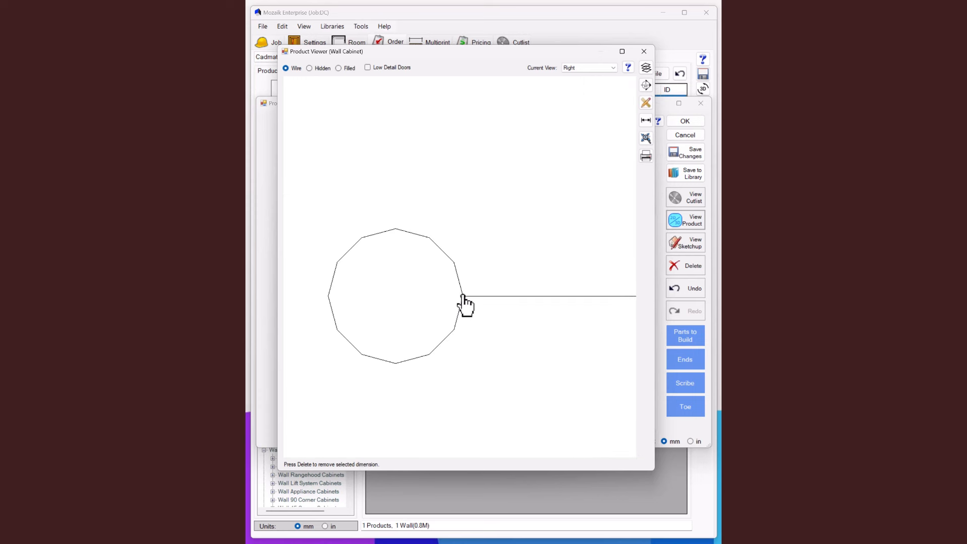
pyautogui.scroll(-8, 462, 298)
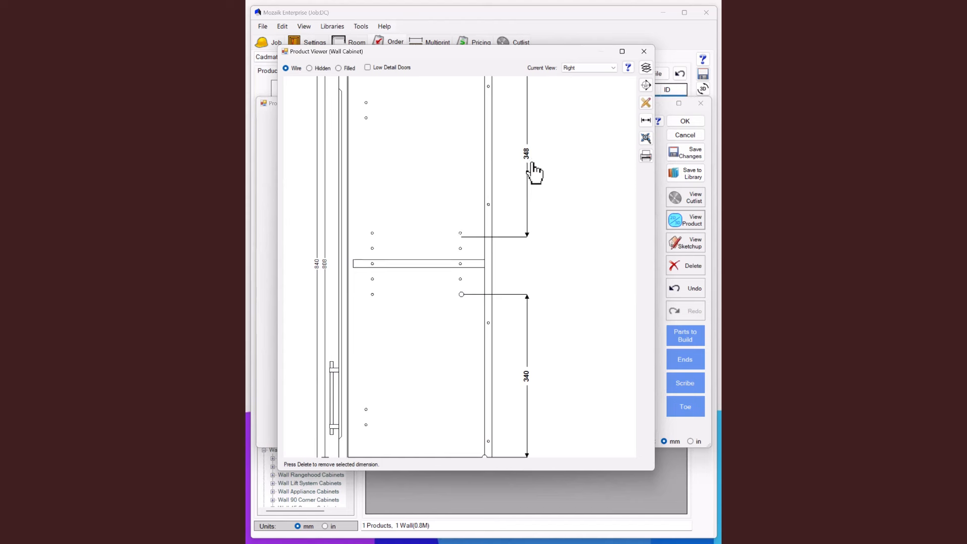
# Reattach the lower end of the upper vertical dimension to the topmost rear shelf hole and compare both dimensions
pyautogui.moveTo(563, 157); pyautogui.dragTo(565, 189, button='middle')
pyautogui.click(527, 190)
pyautogui.scroll(5, 471, 269)
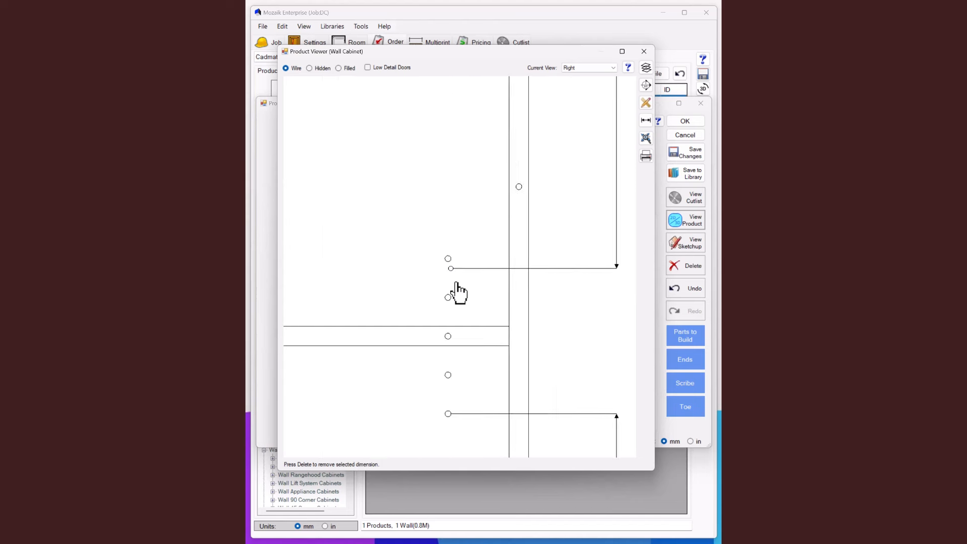
pyautogui.scroll(3, 455, 283)
pyautogui.moveTo(447, 273); pyautogui.dragTo(451, 247)
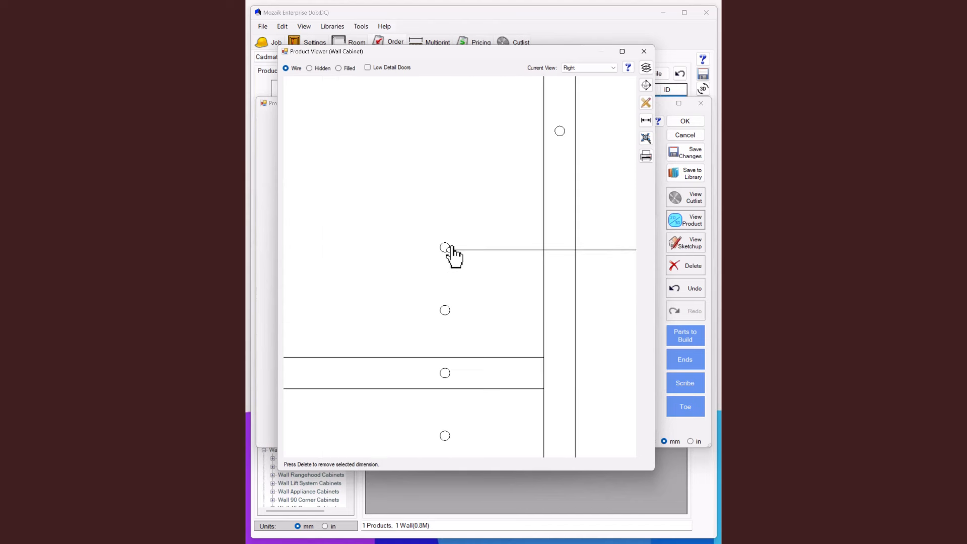
pyautogui.scroll(4, 451, 251)
pyautogui.scroll(-8, 453, 250)
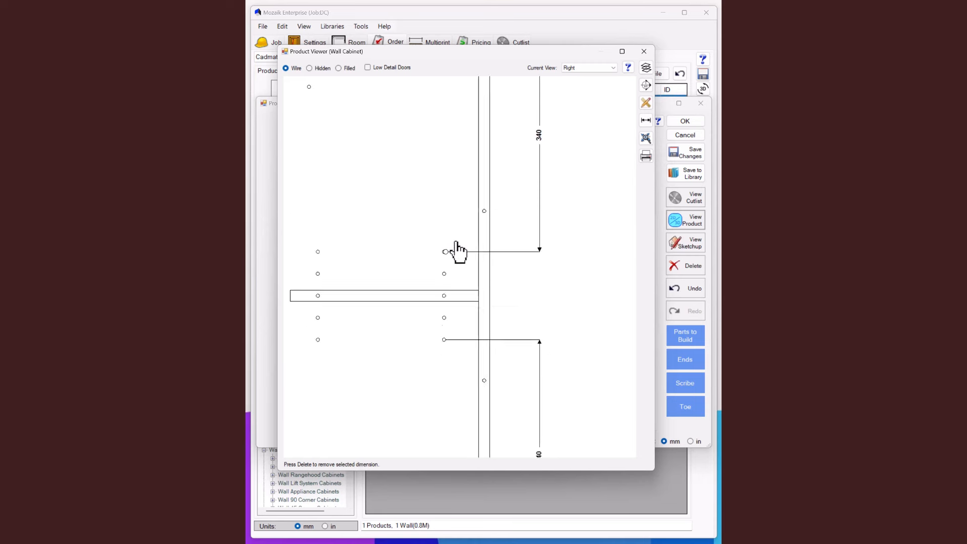
pyautogui.scroll(-4, 566, 216)
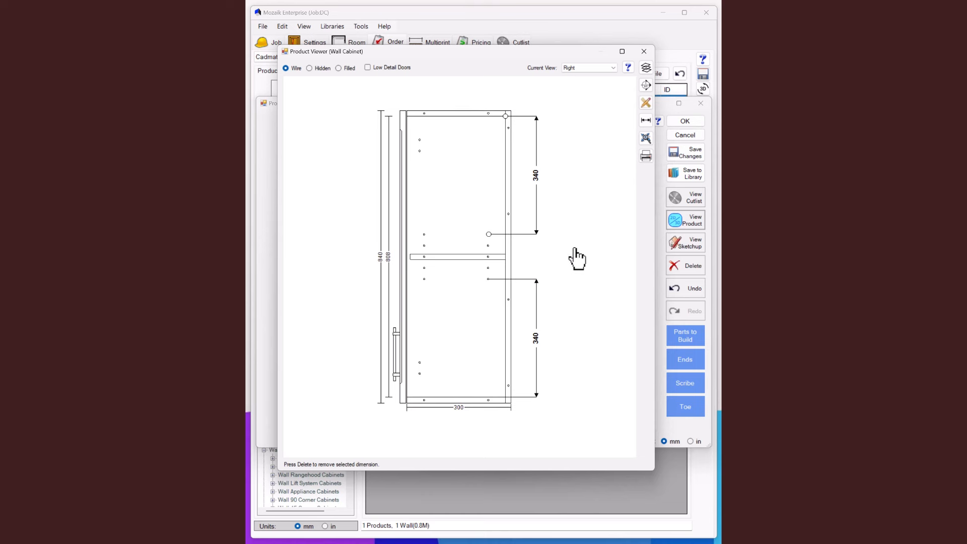
# Close the product view and add the AdjShBoreAdj parameter to the Wall Cabinet's overrides
pyautogui.click(644, 52)
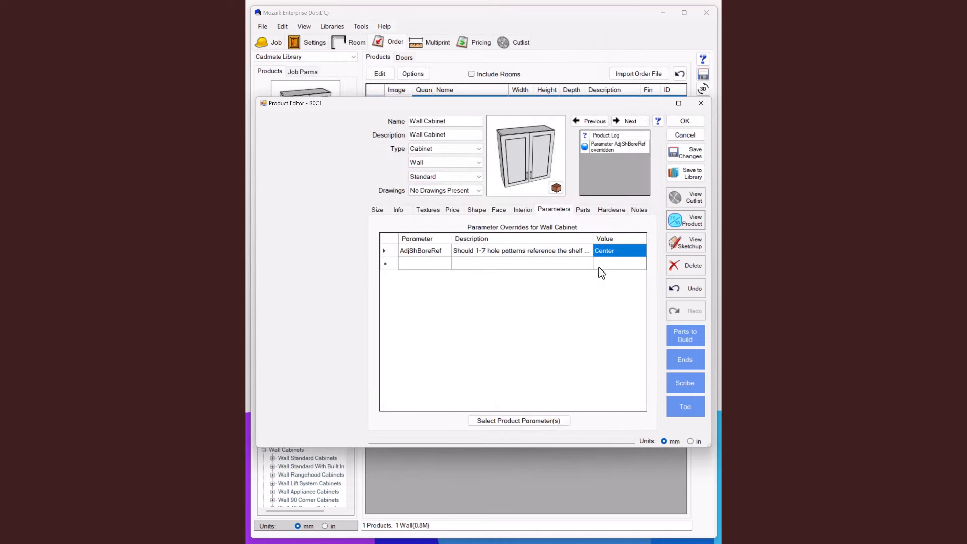
pyautogui.click(535, 421)
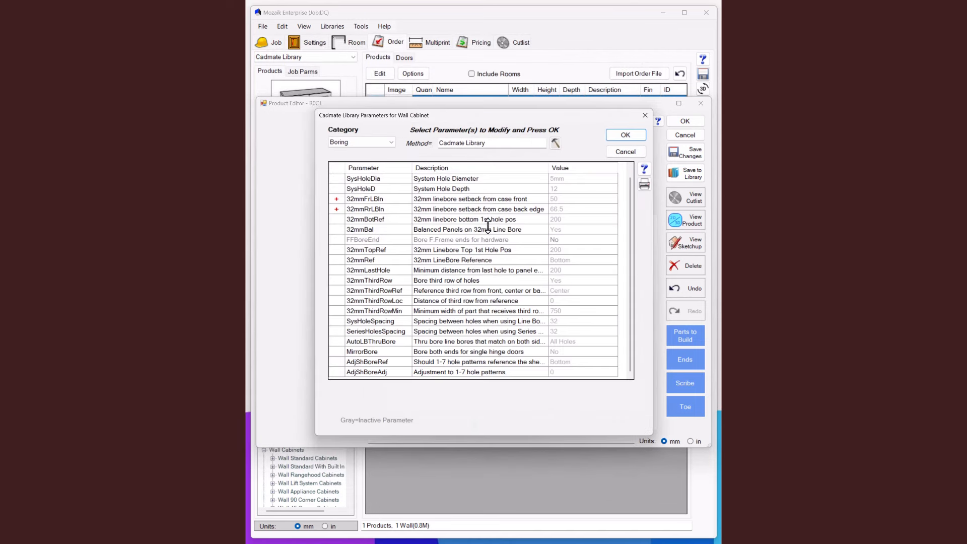
pyautogui.click(563, 371)
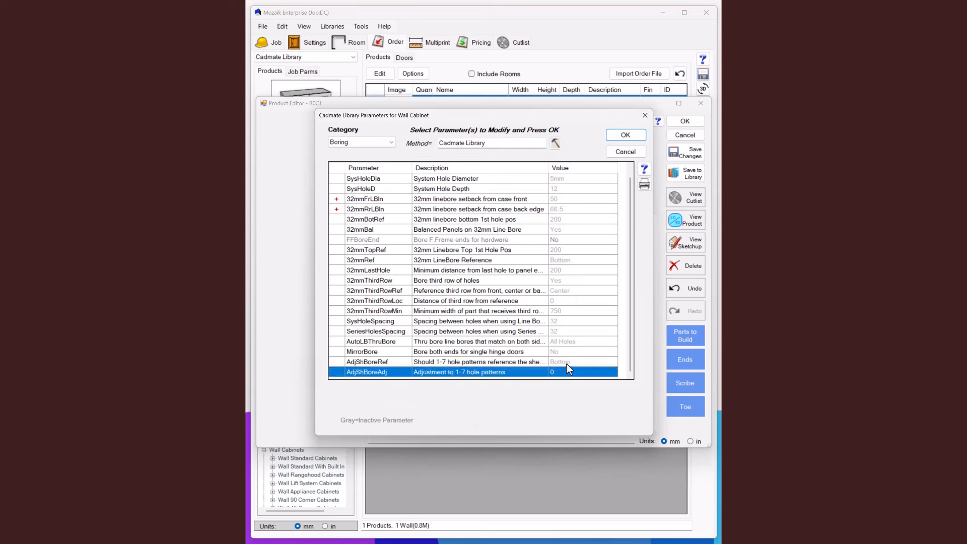
pyautogui.click(638, 151)
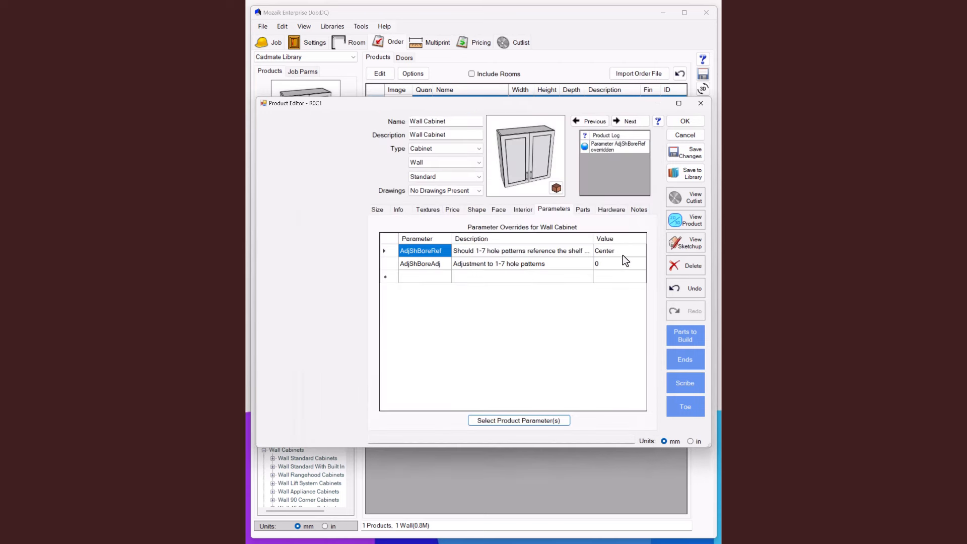
# Set the AdjShBoreRef override to Bottom and inspect the middle hole against the shelf in the product view
pyautogui.click(621, 252)
pyautogui.click(636, 272)
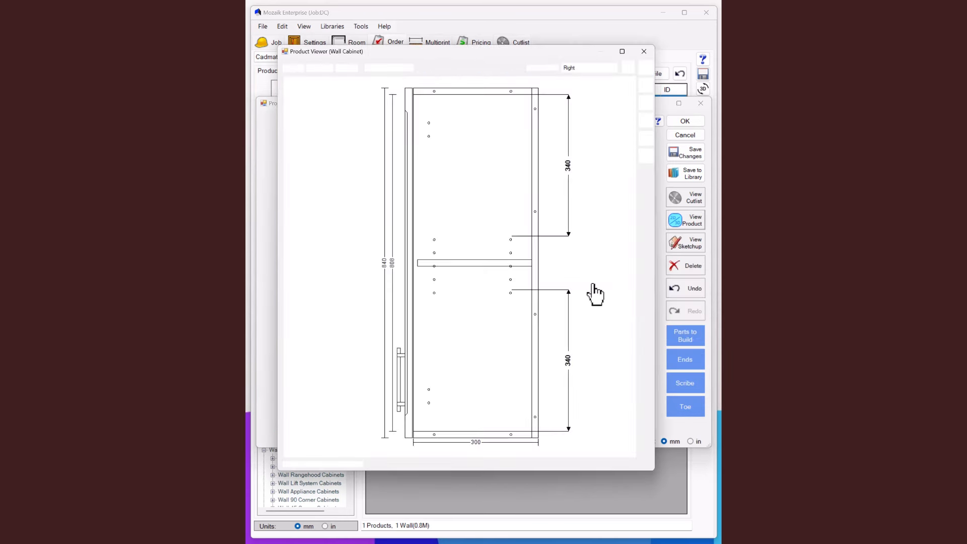
pyautogui.scroll(5, 533, 280)
pyautogui.scroll(2, 502, 258)
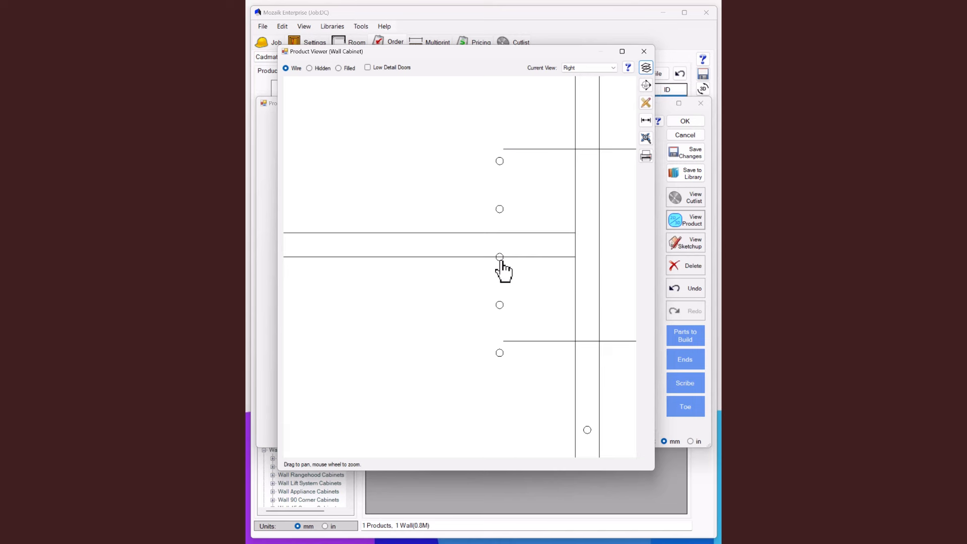
pyautogui.click(643, 51)
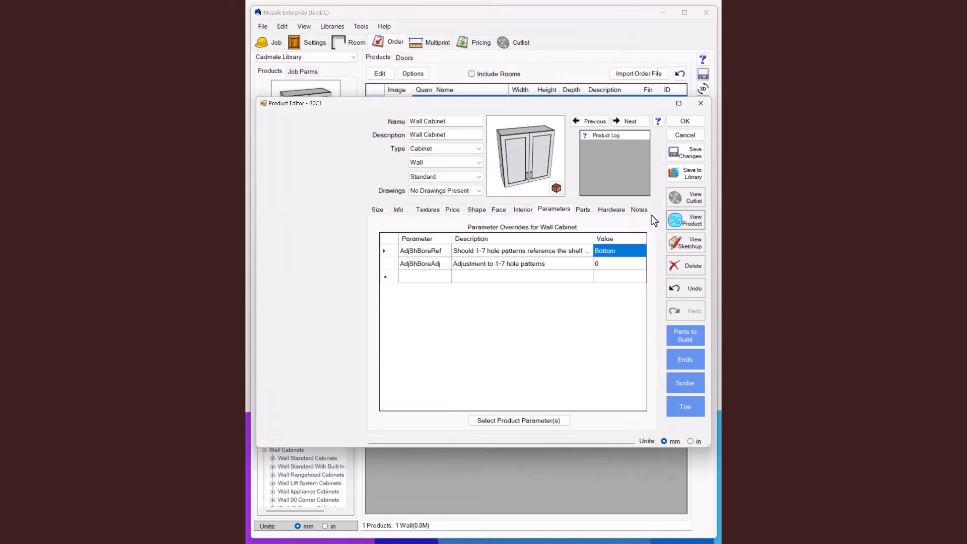
# Set the AdjShBoreAdj override to 5 and check the shelf hole positions in the product view
pyautogui.click(608, 263)
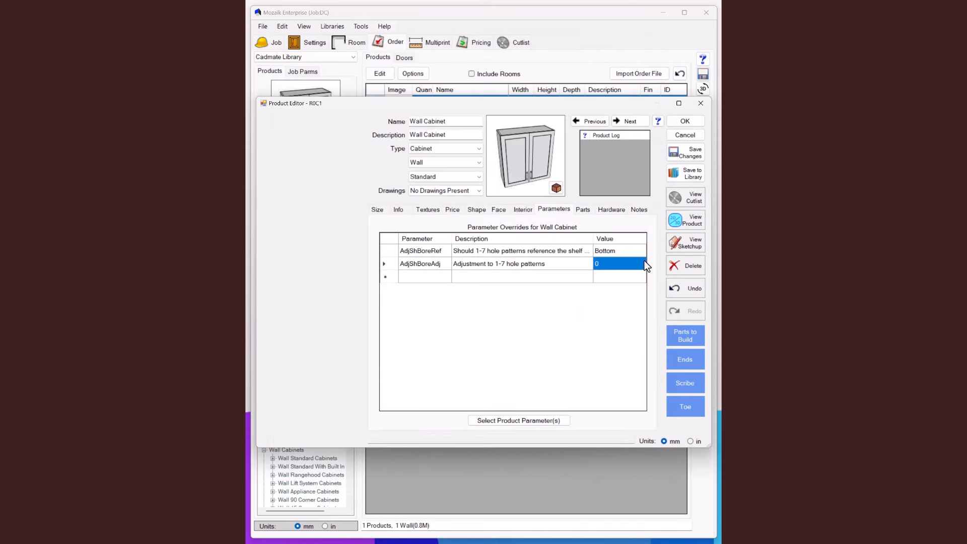
pyautogui.click(688, 221)
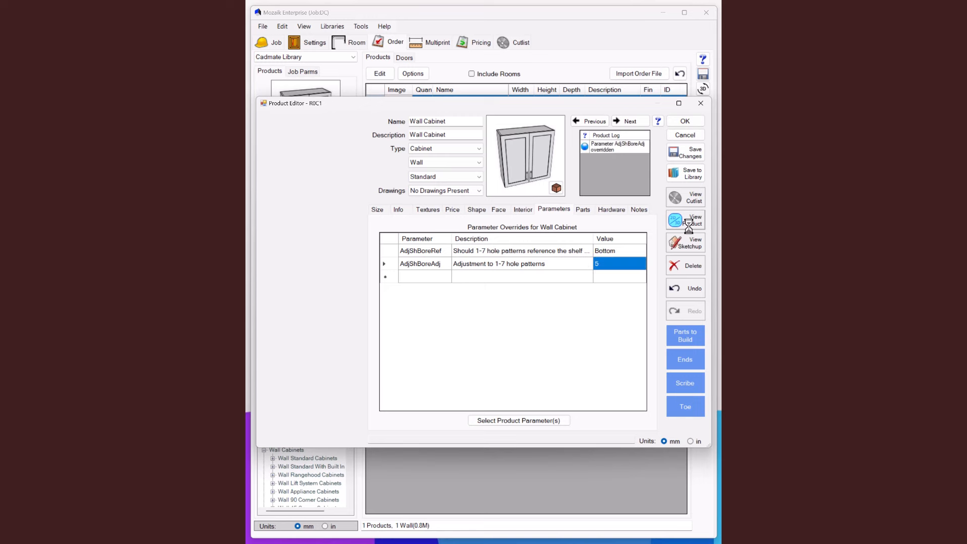
pyautogui.scroll(5, 514, 277)
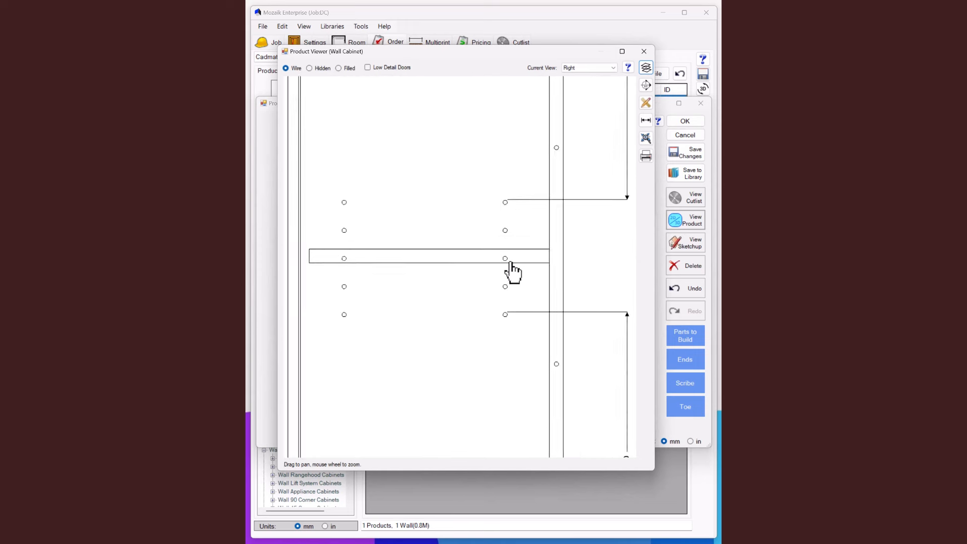
pyautogui.click(643, 51)
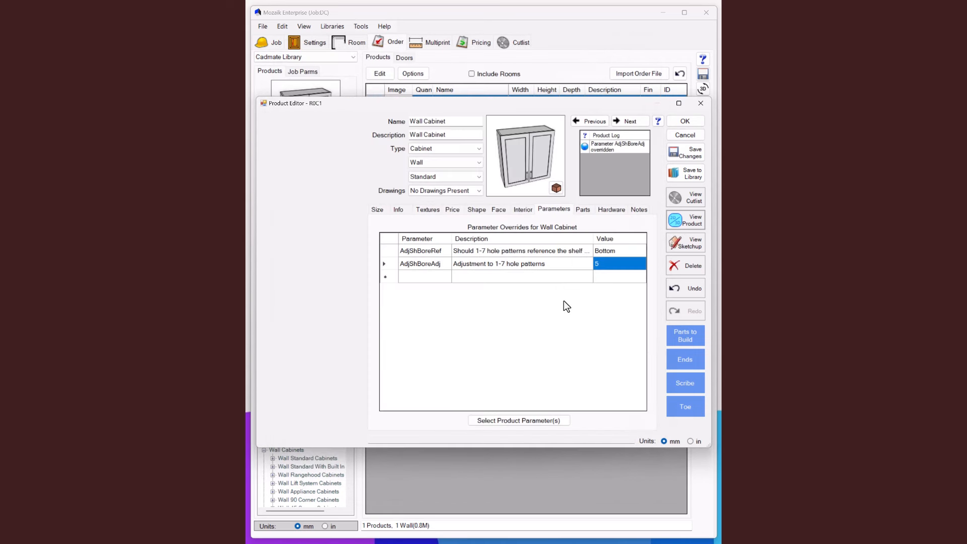
# Set the AdjShBoreAdj override to -5 and check the holes relative to the shelf in the product view
pyautogui.click(597, 261)
pyautogui.press('BackSpace')
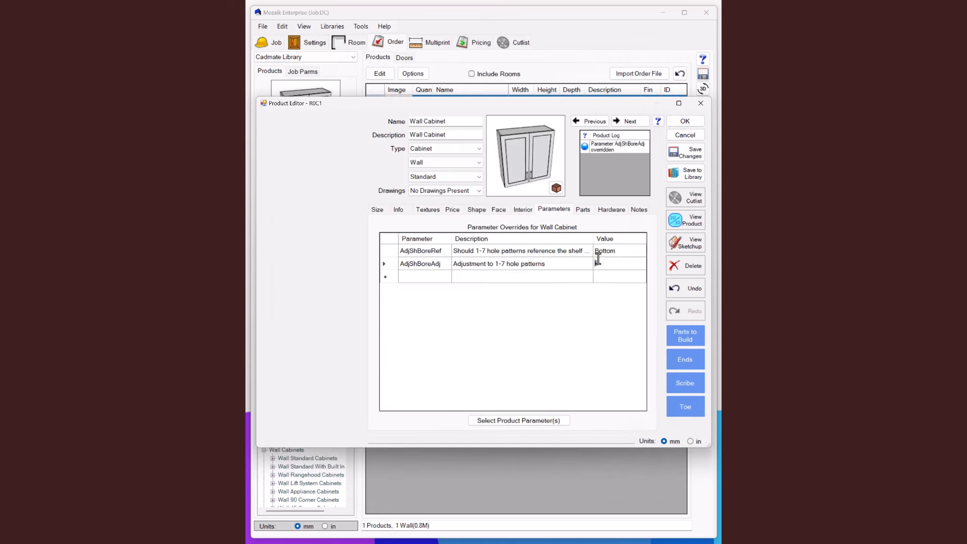
pyautogui.write('6')
pyautogui.press('Return')
pyautogui.click(685, 220)
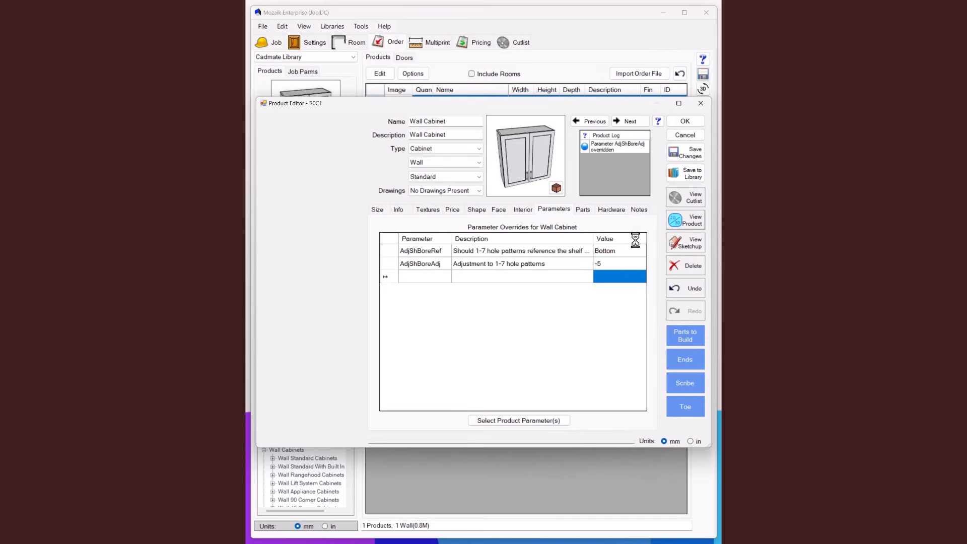
pyautogui.scroll(5, 521, 287)
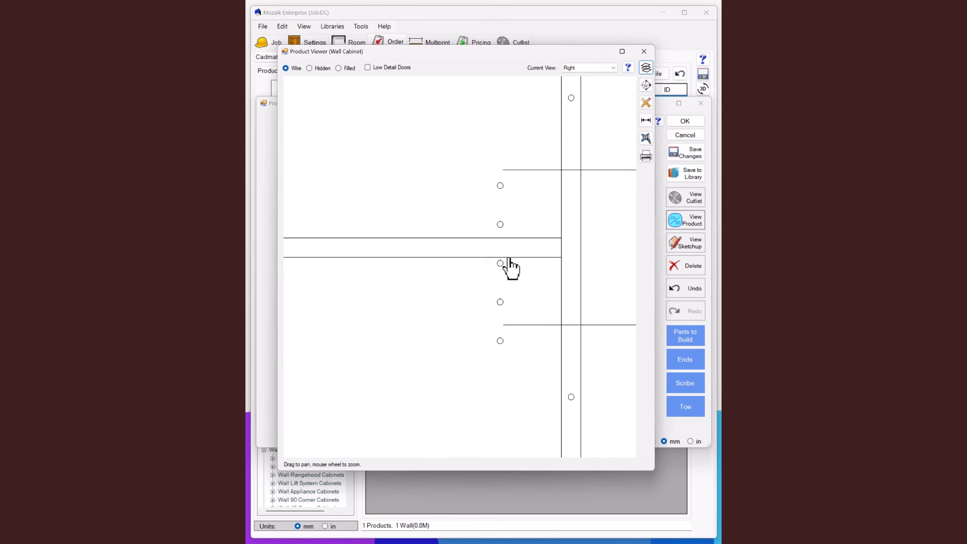
pyautogui.scroll(2, 501, 262)
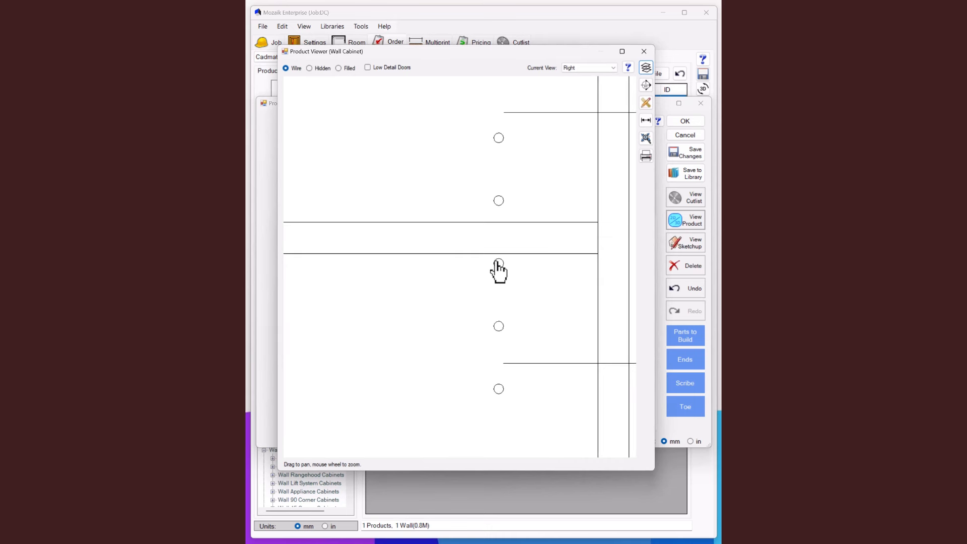
pyautogui.scroll(-6, 508, 269)
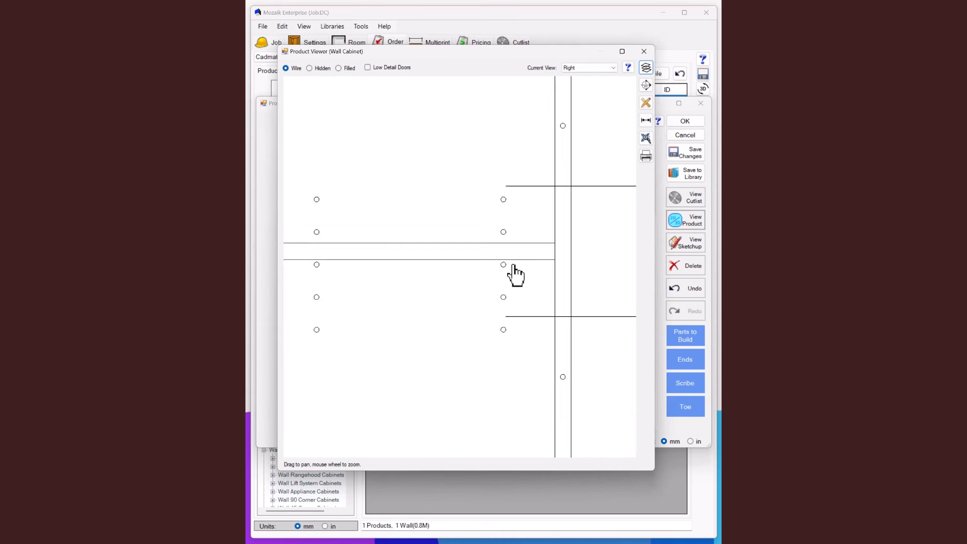
pyautogui.click(643, 51)
# Set the AdjShBoreAdj override to 0 and the AdjShBoreRef override to Center
pyautogui.click(613, 262)
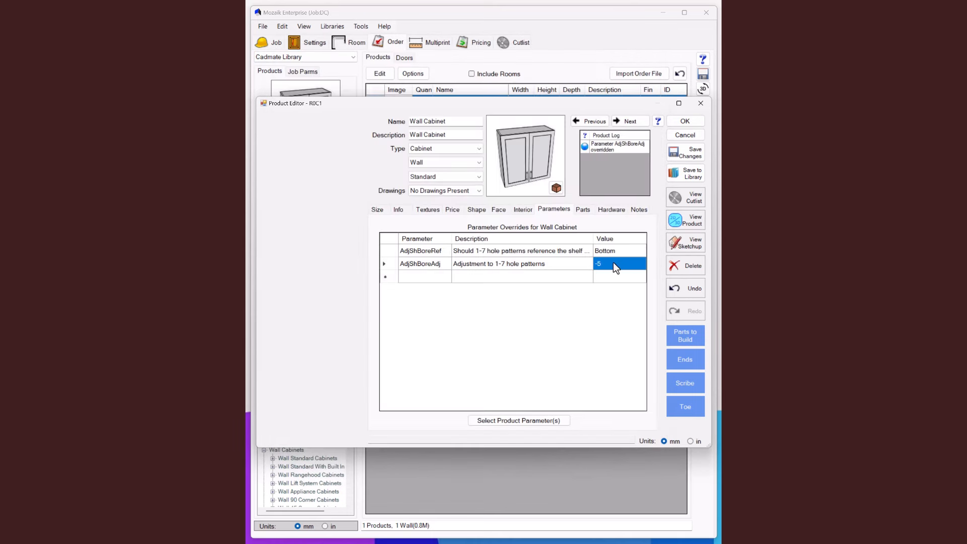
pyautogui.write('0')
pyautogui.press('Return')
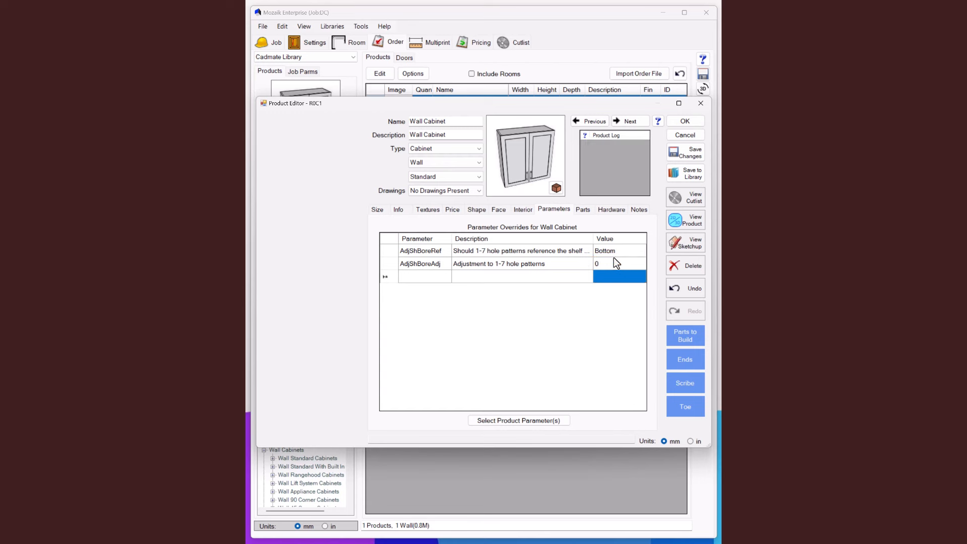
pyautogui.click(612, 248)
pyautogui.click(612, 248)
pyautogui.click(628, 275)
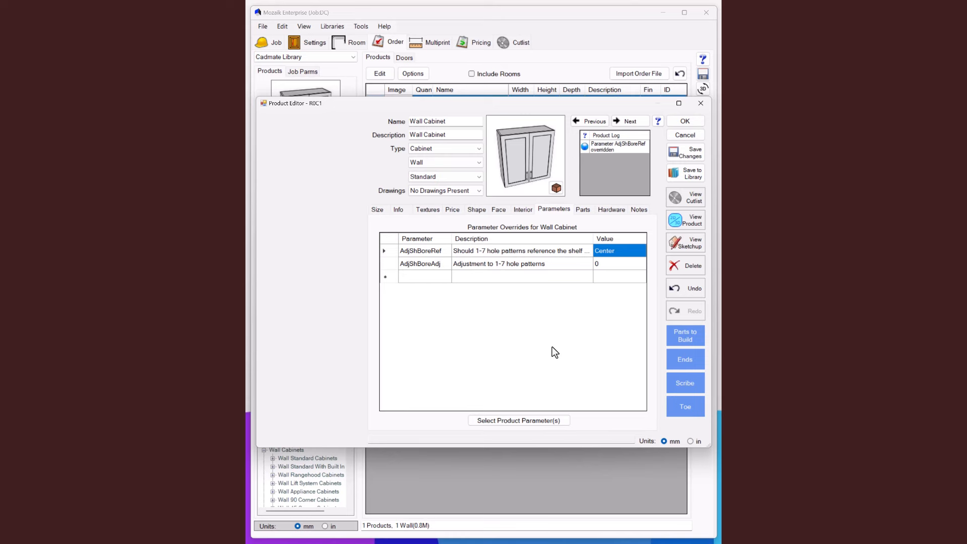
# Examine the Doors category of the wall cabinet's selectable parameters, expanding Frameless Reveal Side and Frameless Reveal Finished End into their wall and tall variants
pyautogui.click(531, 420)
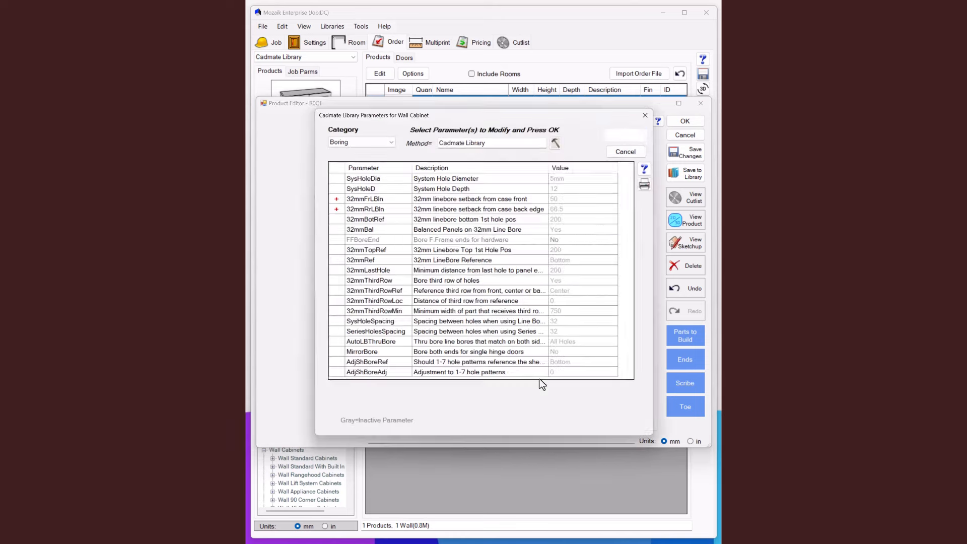
pyautogui.click(370, 143)
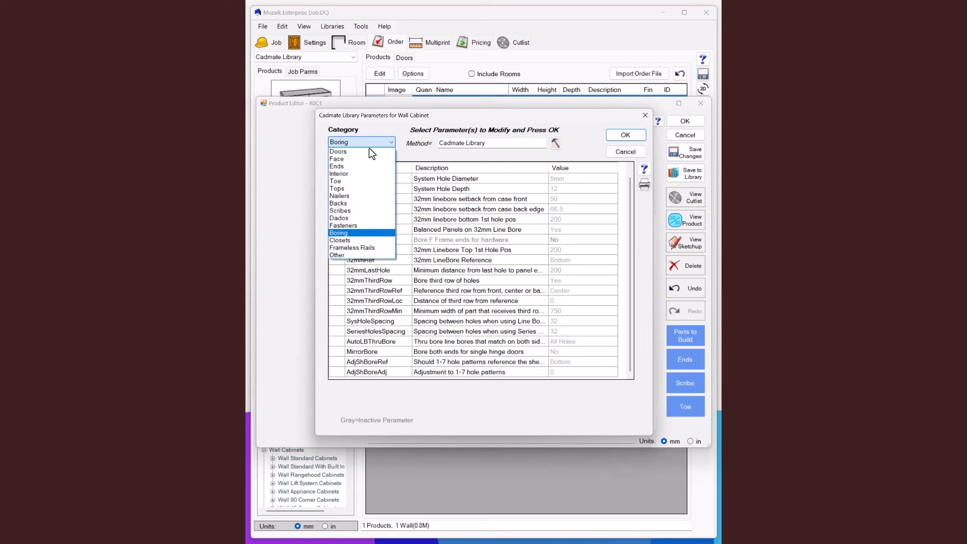
pyautogui.click(361, 152)
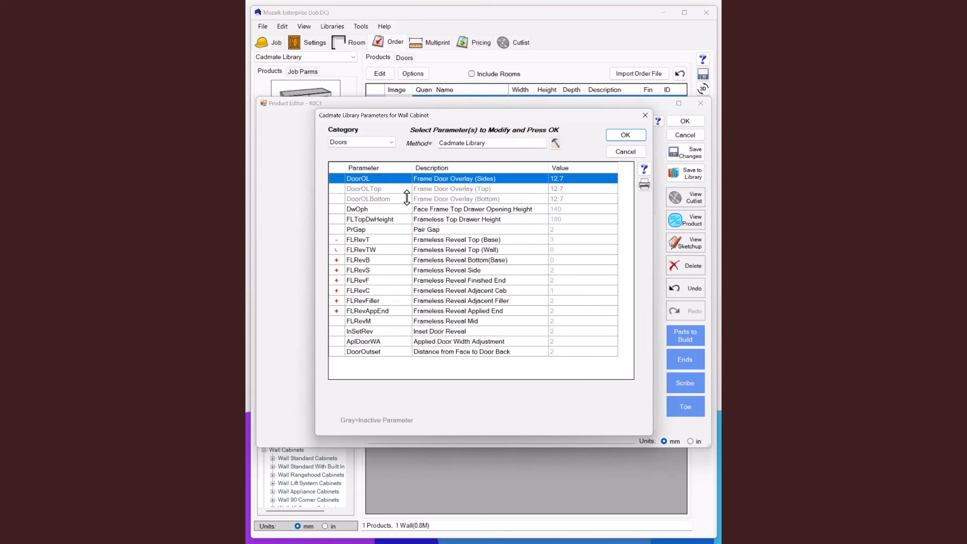
pyautogui.click(337, 270)
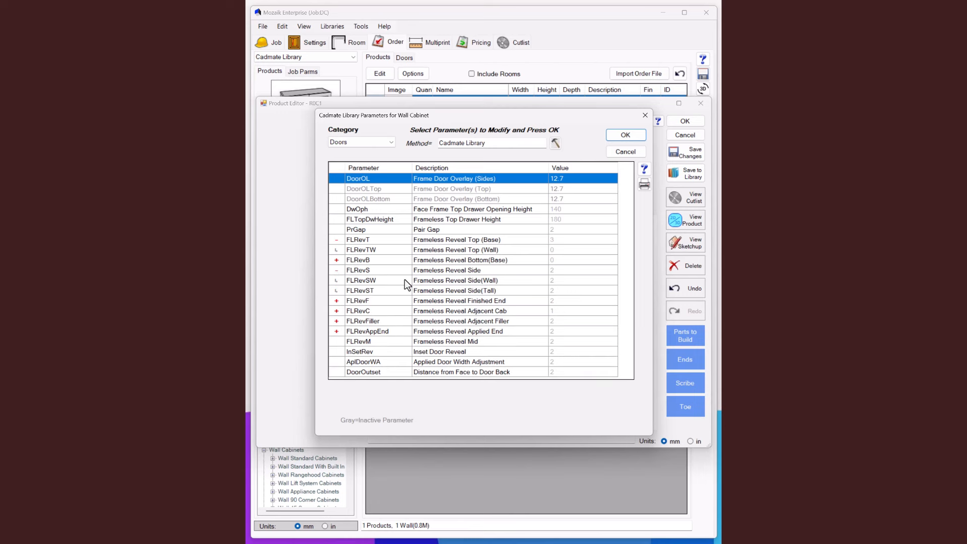
pyautogui.click(491, 270)
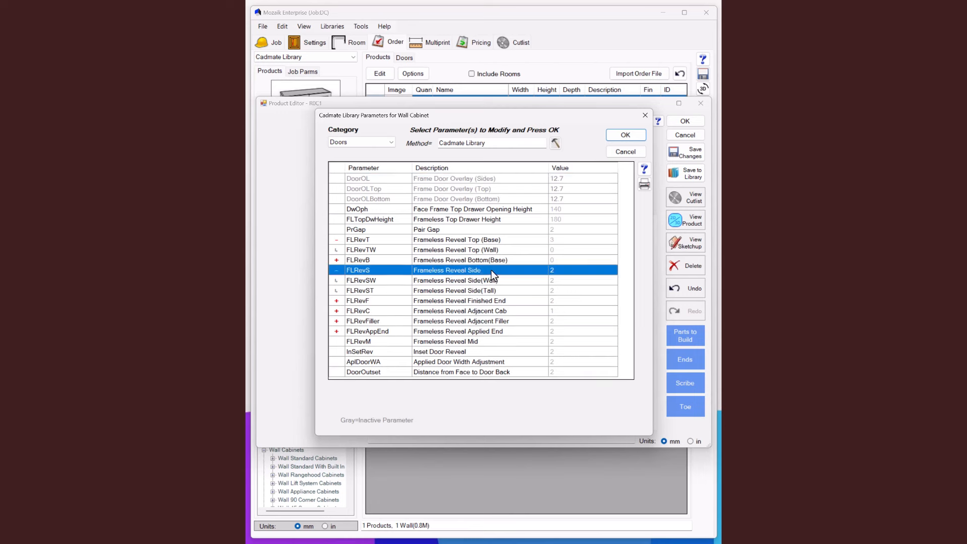
pyautogui.click(563, 280)
pyautogui.click(560, 290)
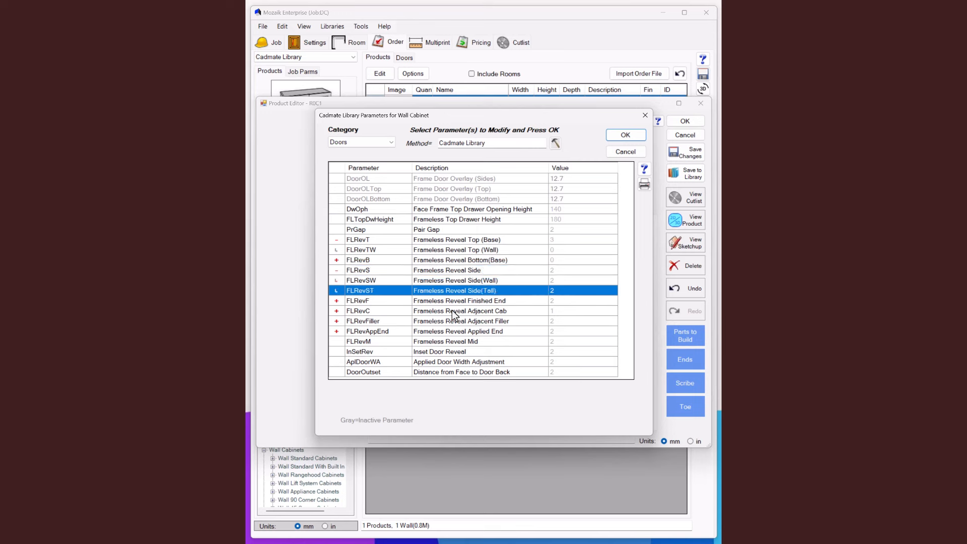
pyautogui.click(336, 302)
pyautogui.click(337, 301)
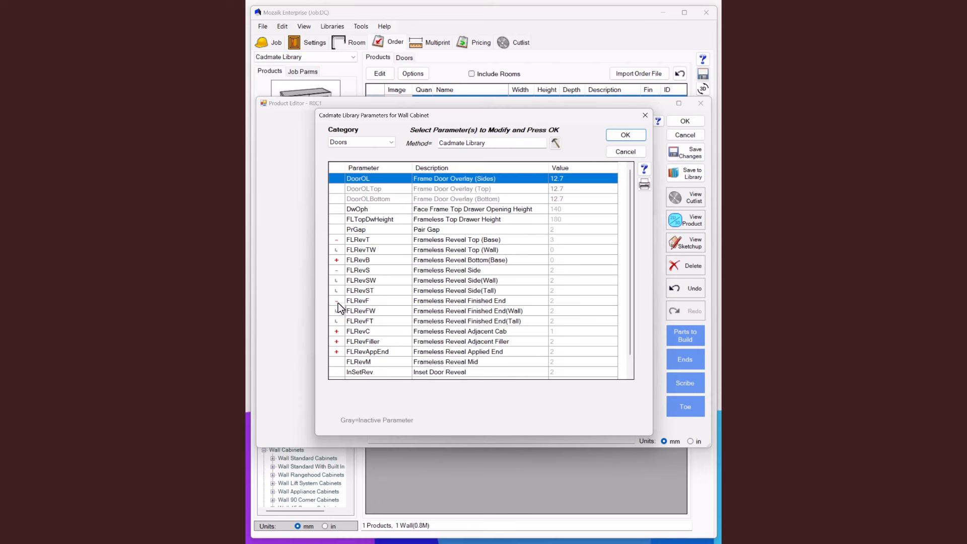
pyautogui.scroll(-1, 418, 320)
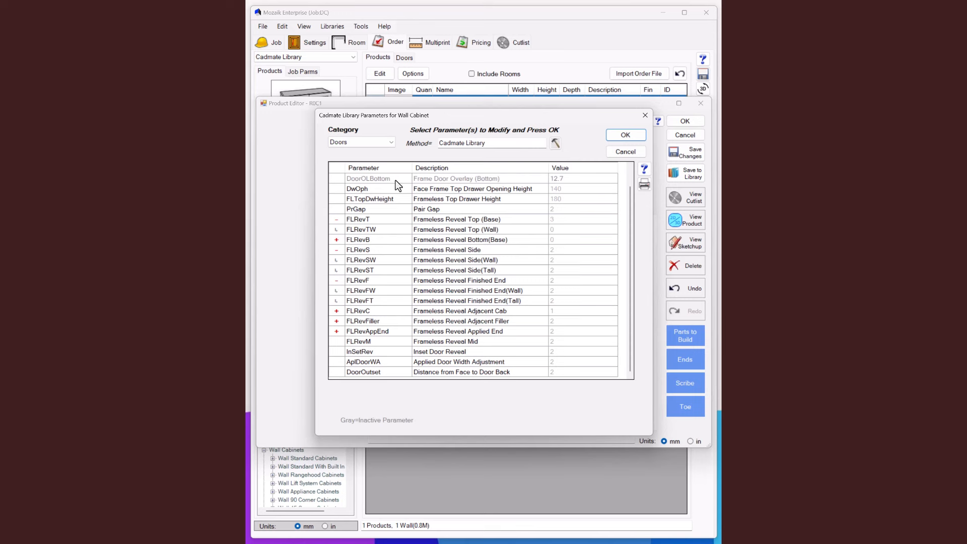
# Add the UseEndStretchers parameter from the Ends category to the wall cabinet's overrides and set it to Yes
pyautogui.click(378, 146)
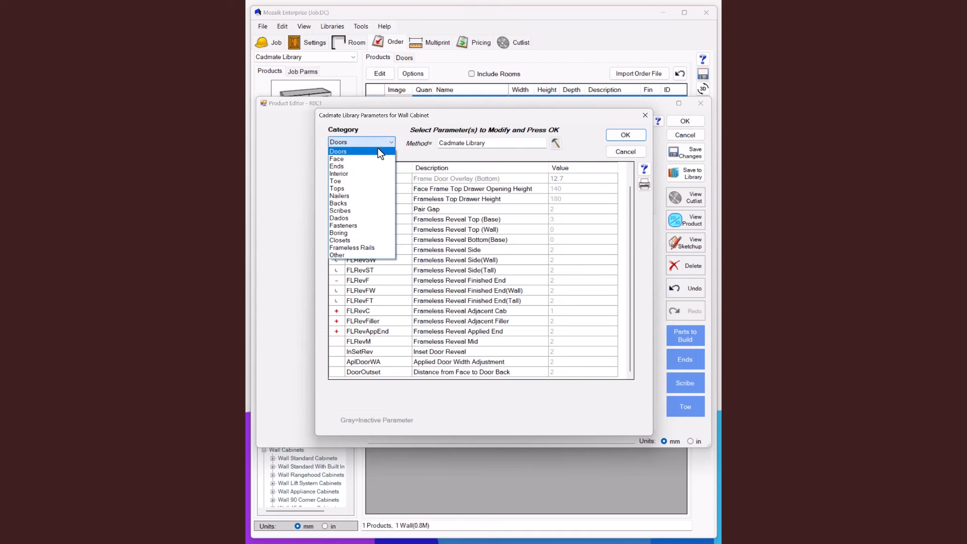
pyautogui.click(370, 165)
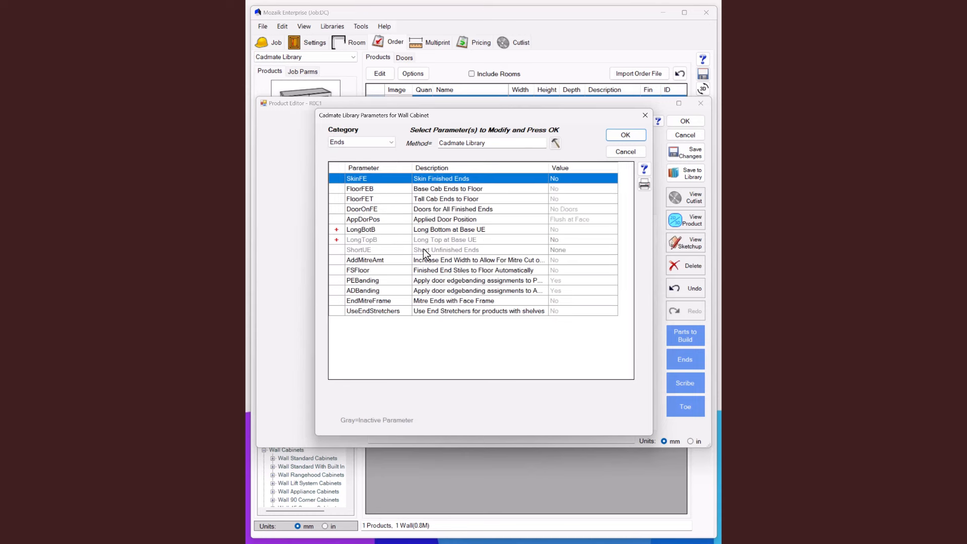
pyautogui.click(373, 311)
pyautogui.click(623, 135)
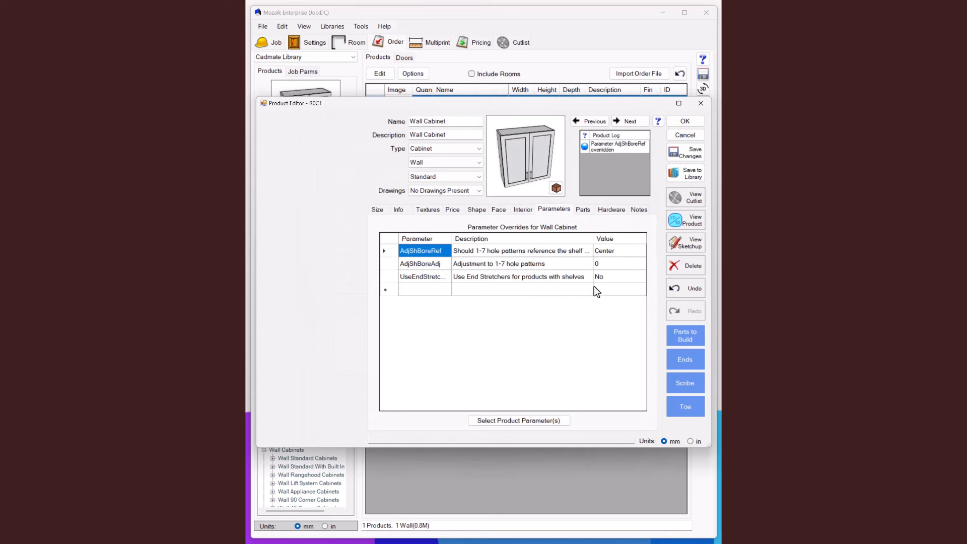
pyautogui.click(608, 280)
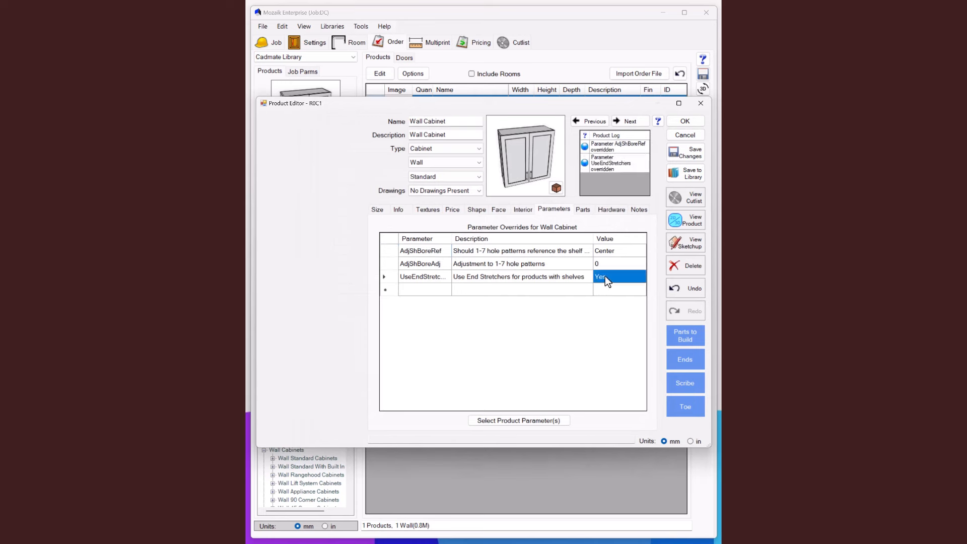
# Inspect the end stretchers on the wall cabinet in the preview and the product viewer, and close the viewer
pyautogui.moveTo(512, 157); pyautogui.dragTo(572, 155)
pyautogui.click(684, 221)
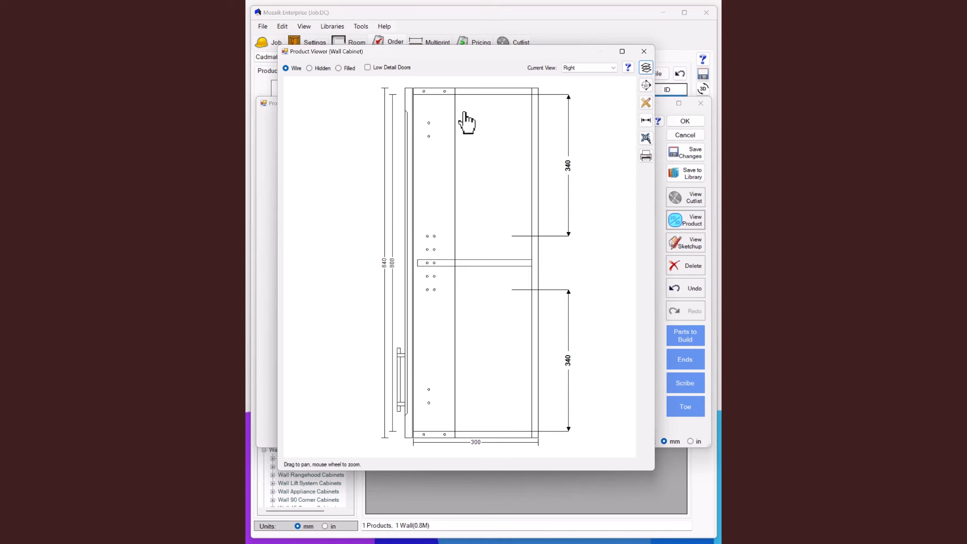
pyautogui.click(643, 51)
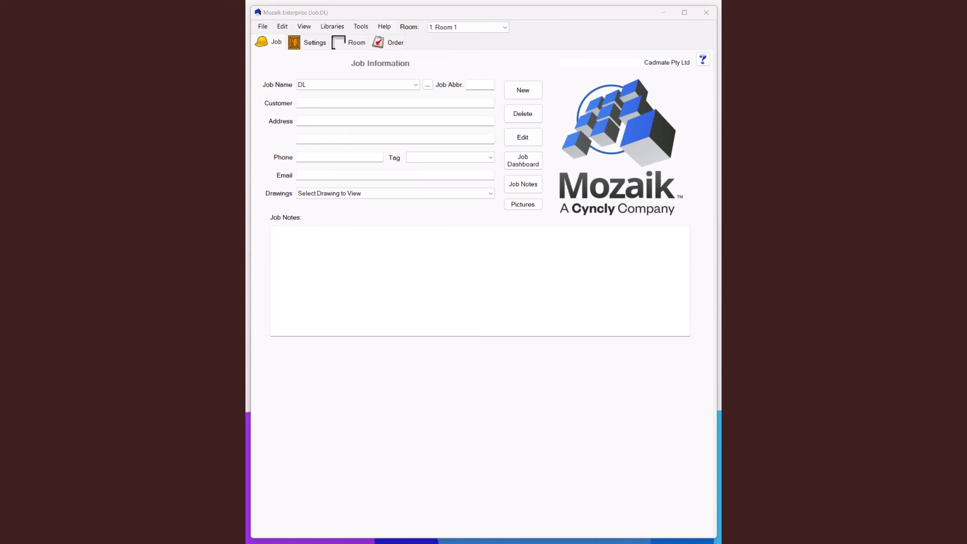
# Import the 2020 Design file Mozaik IWF Demo.kit from the Desktop into the current job
pyautogui.click(263, 26)
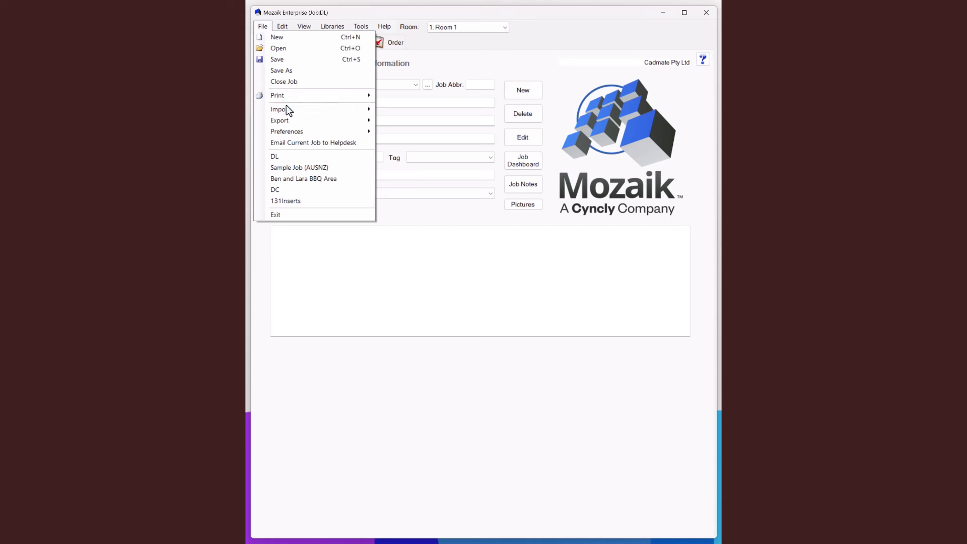
pyautogui.moveTo(286, 107)
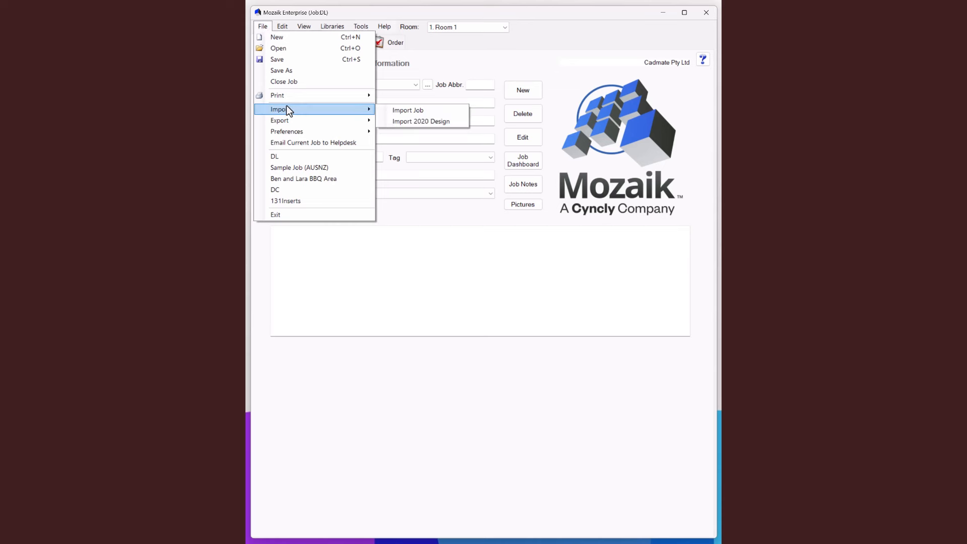
pyautogui.click(410, 121)
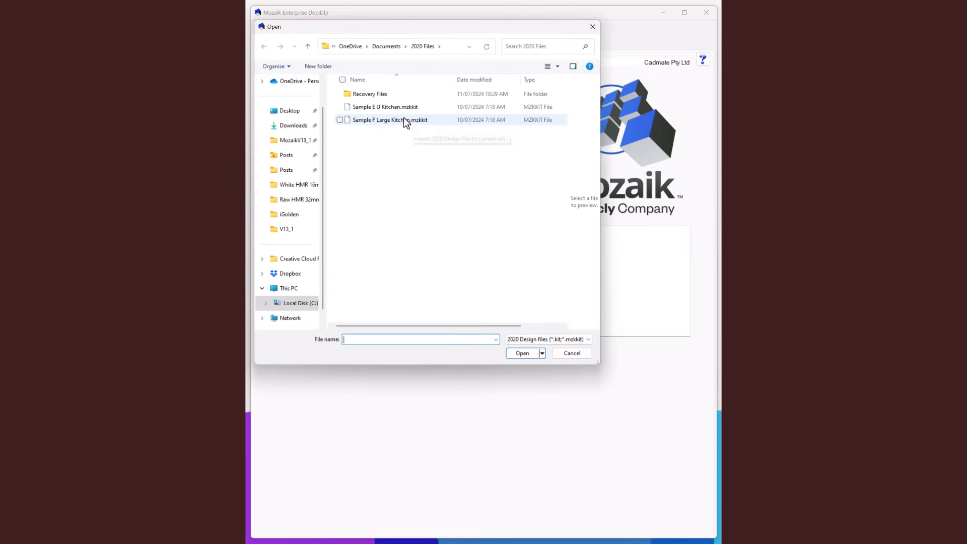
pyautogui.click(295, 114)
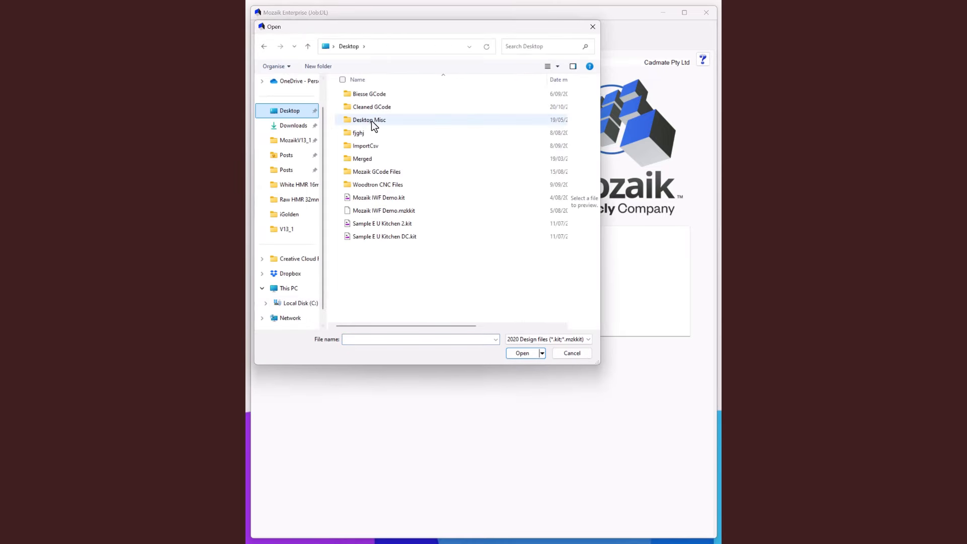
pyautogui.click(384, 198)
pyautogui.doubleClick(386, 199)
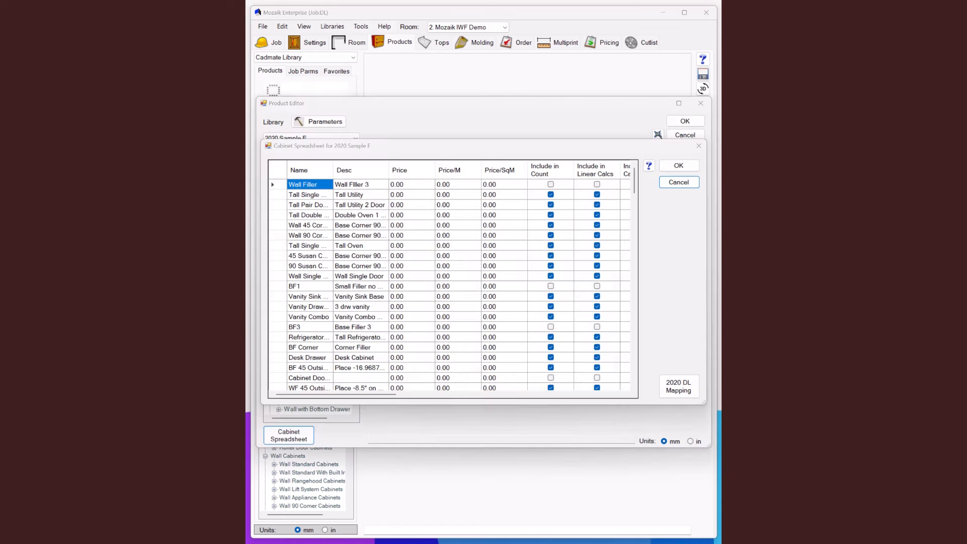
# Review the 2020 DL Mapping for the SAMPLE_E catalog, checking the code for Wall Single Door (L), and accept the mapping
pyautogui.click(679, 388)
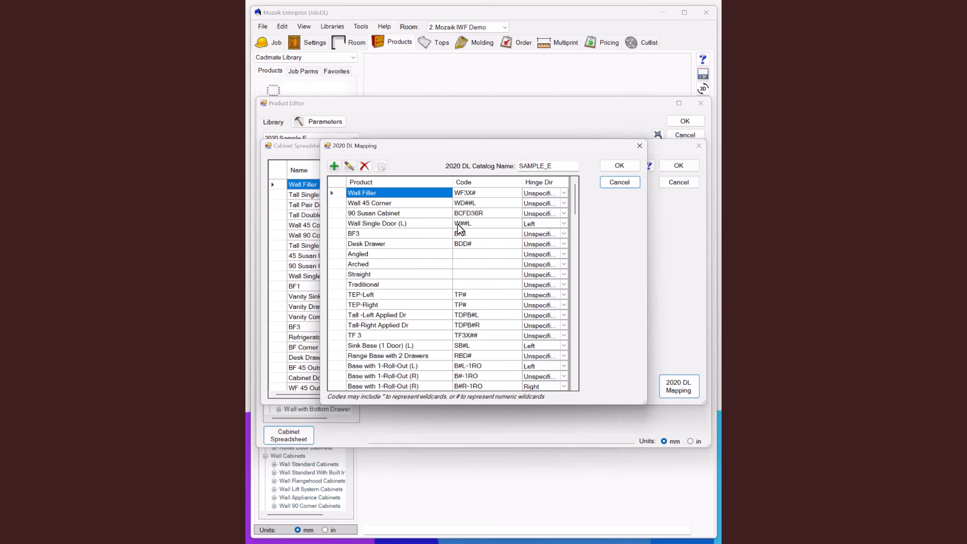
pyautogui.click(406, 226)
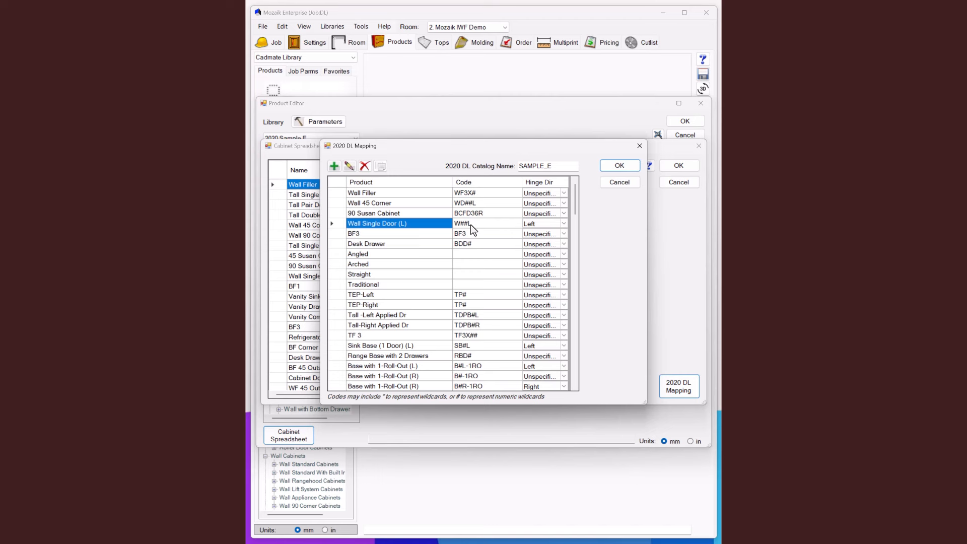
pyautogui.click(618, 165)
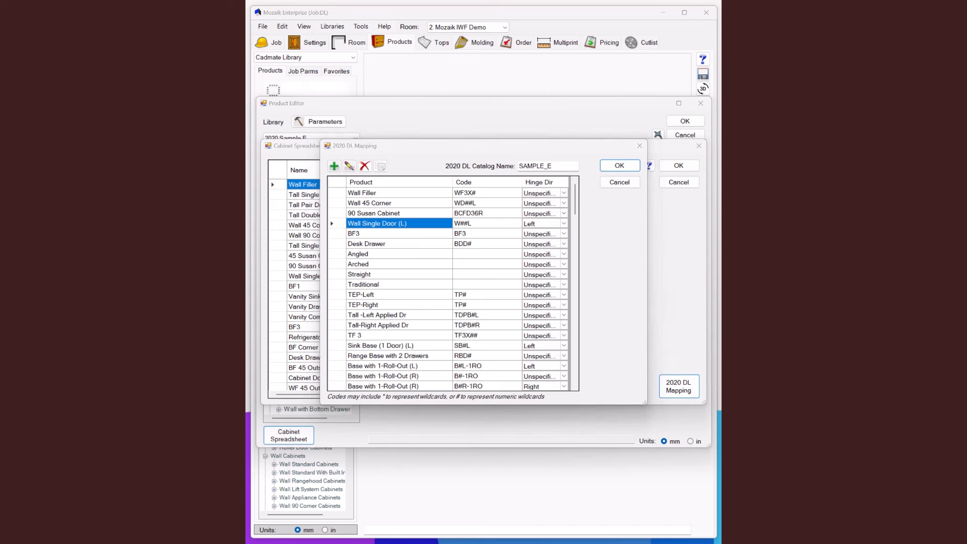